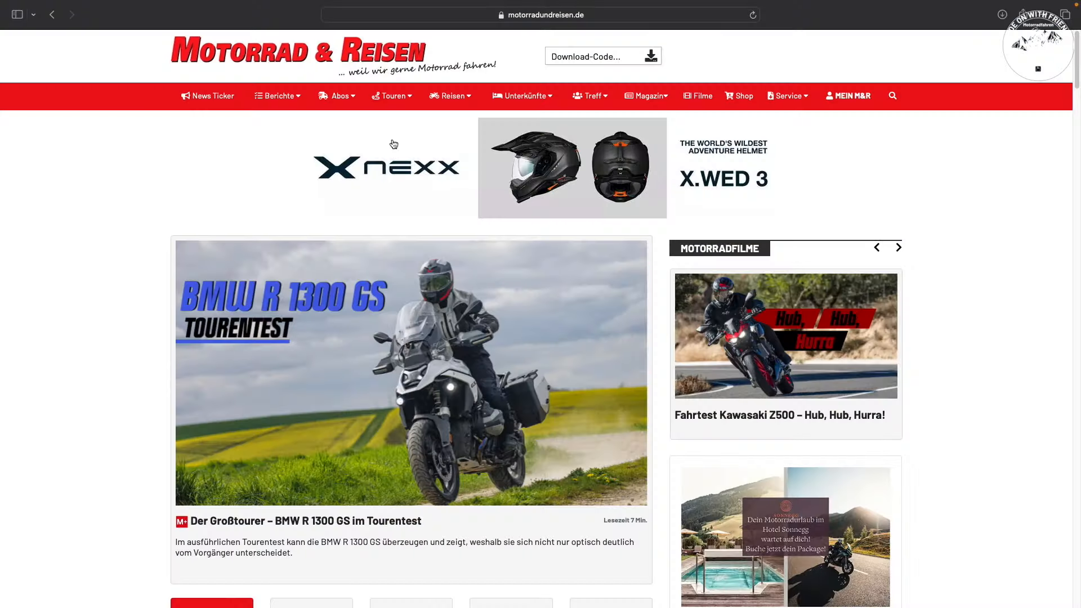
# Step: Search the Motorrad & Reisen tour database for Allgäu and open the Allgäuer-Kurven-Delikatessen tour
pyautogui.click(412, 100)
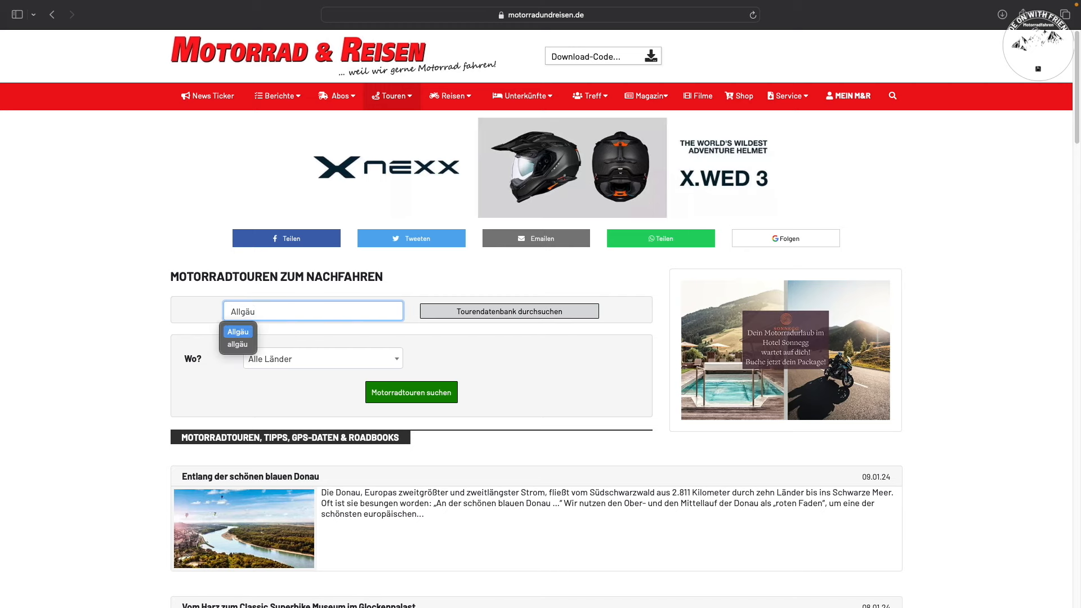
pyautogui.scroll(-1, 432, 314)
pyautogui.scroll(-4, 517, 475)
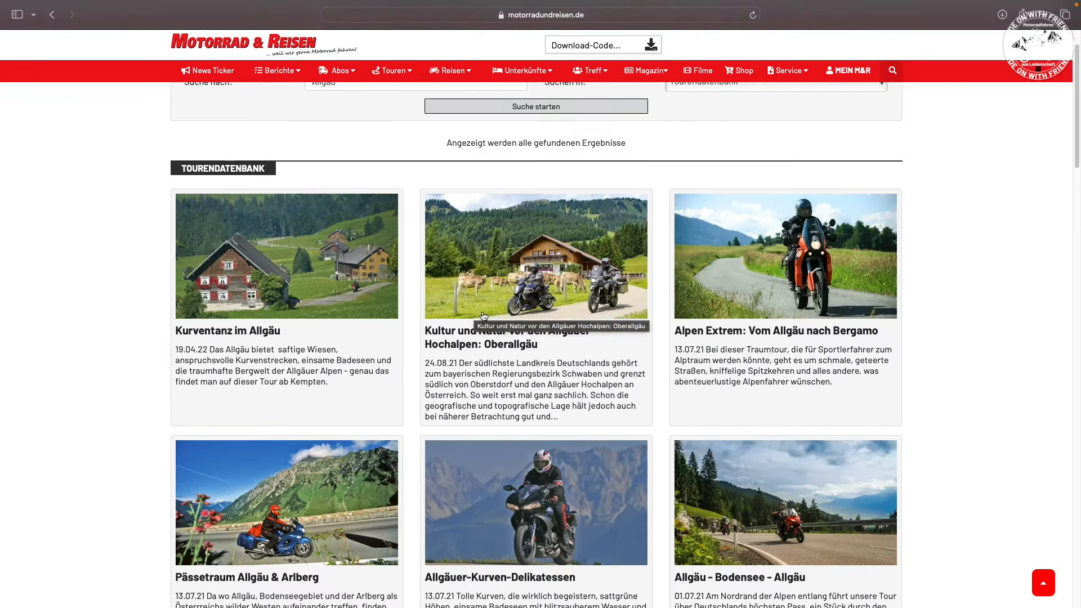
pyautogui.click(611, 476)
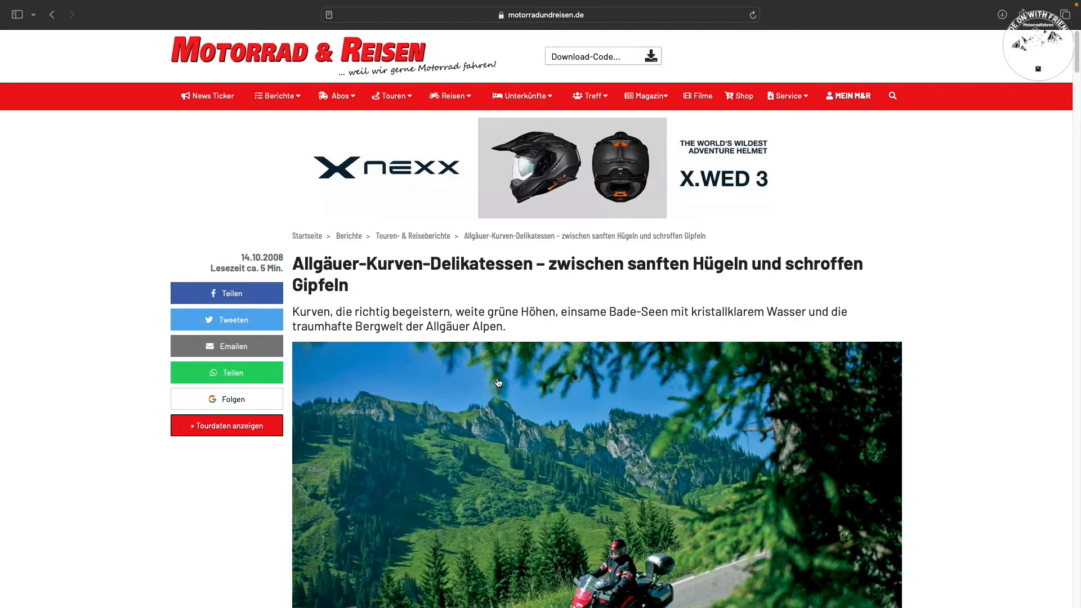
# Step: Look through the Allgäuer-Kurven-Delikatessen article down to its tour downloads and route map
pyautogui.scroll(-15, 498, 383)
pyautogui.scroll(-20, 499, 381)
pyautogui.scroll(-20, 504, 383)
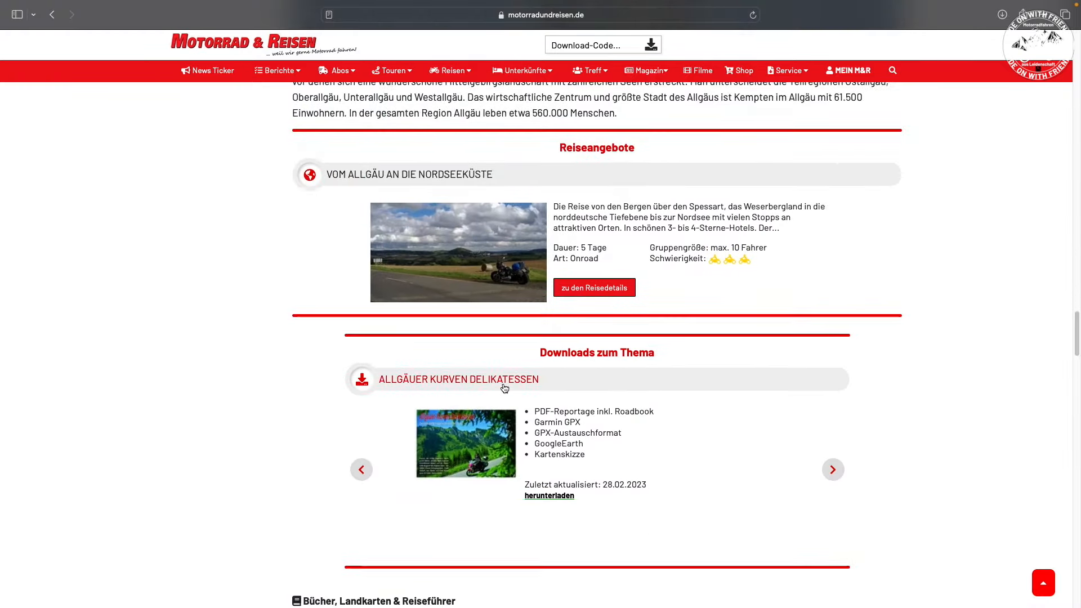
pyautogui.scroll(-7, 505, 389)
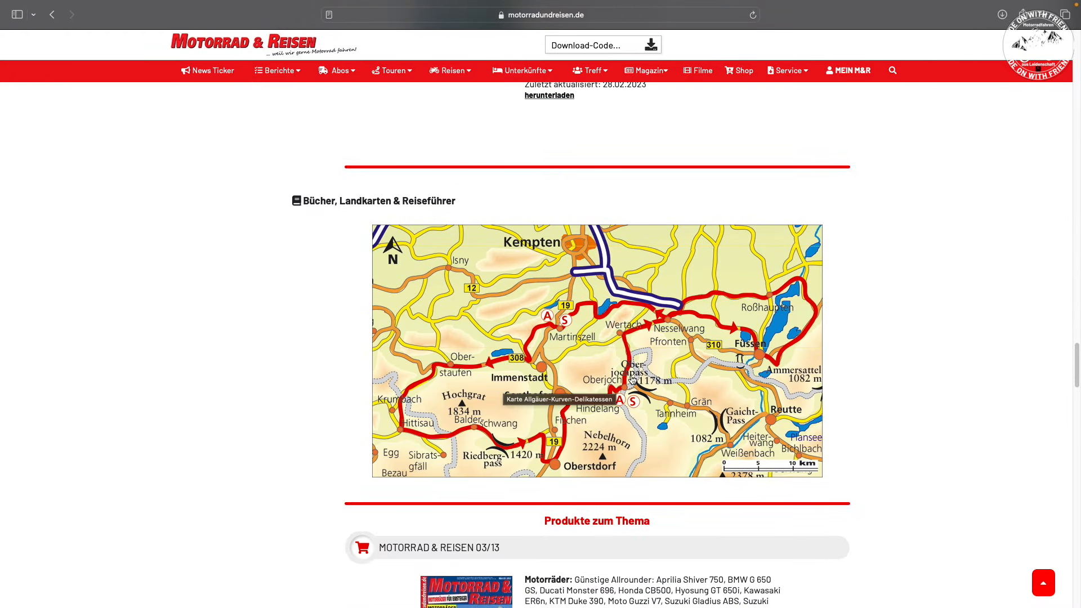
pyautogui.scroll(-3, 627, 390)
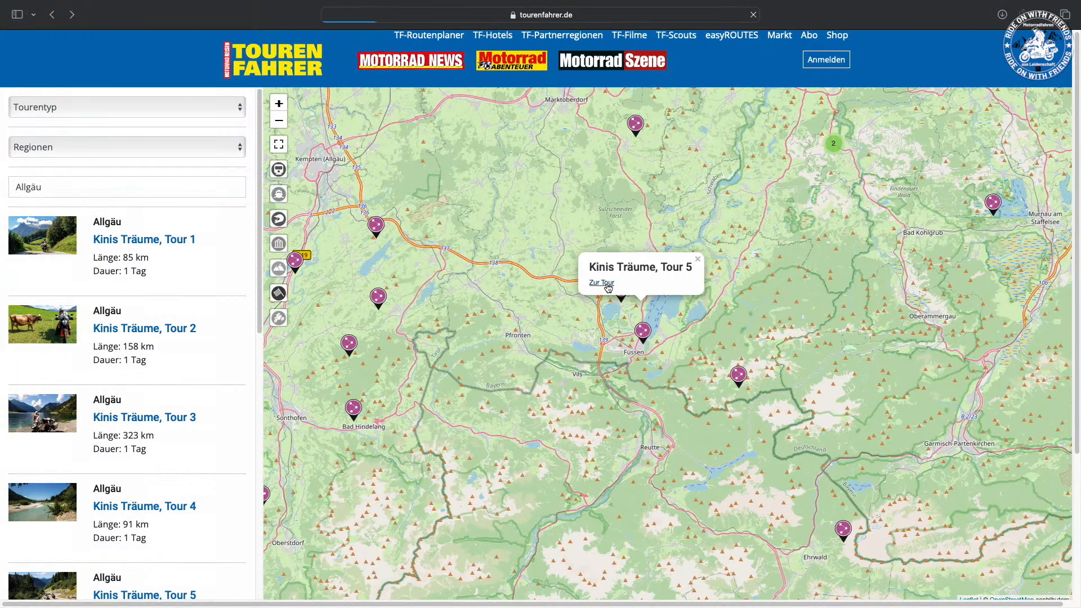
# Step: Open Kinis Träume, Tour 5 on tourenfahrer.de and examine its travel information, route map, videos and photos
pyautogui.click(607, 285)
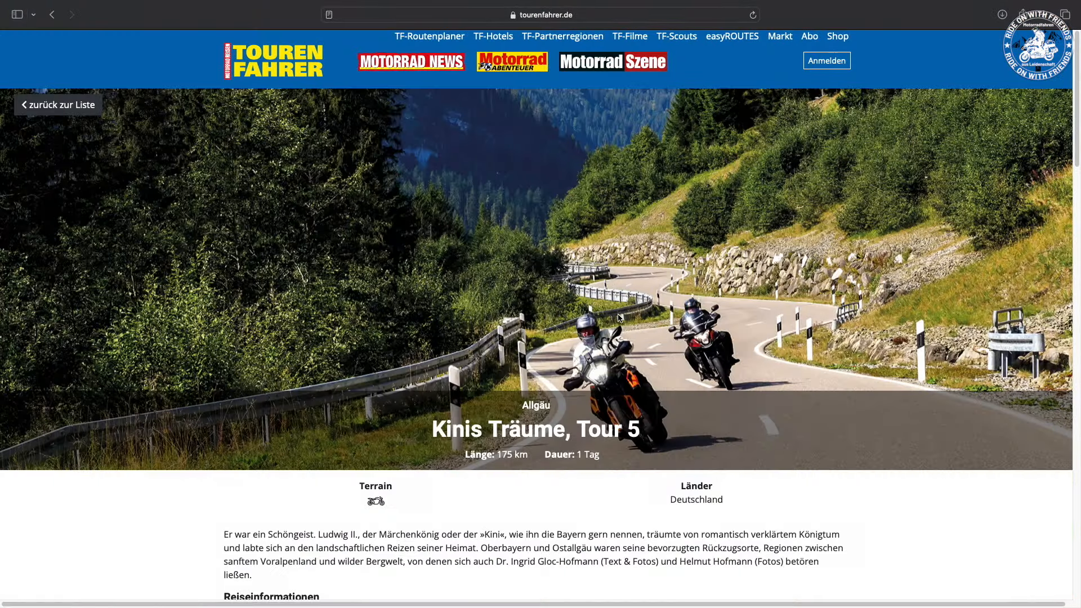
pyautogui.scroll(-6, 619, 317)
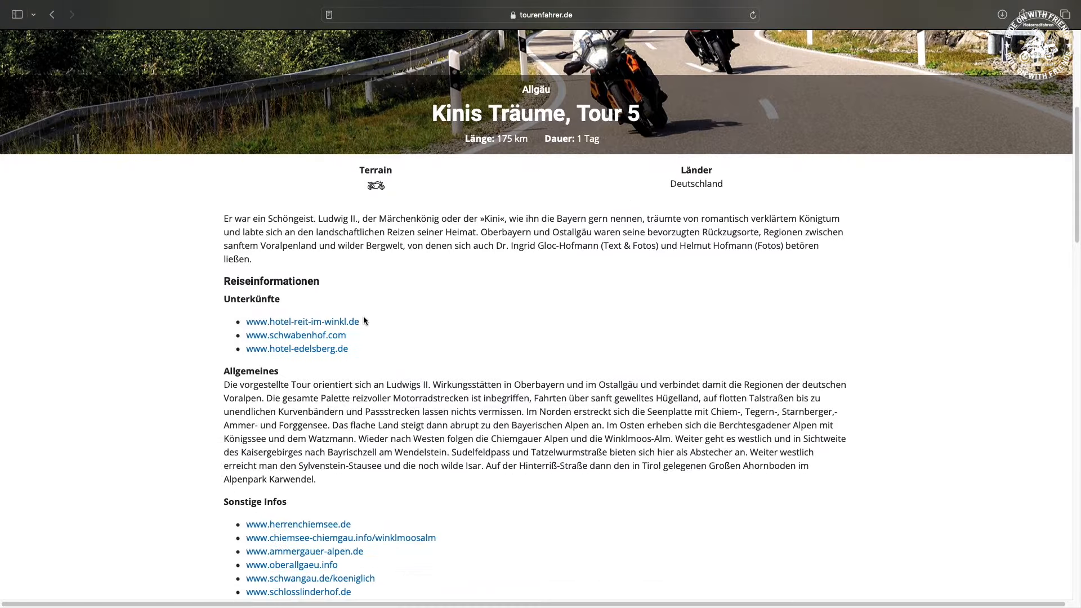
pyautogui.scroll(-8, 361, 385)
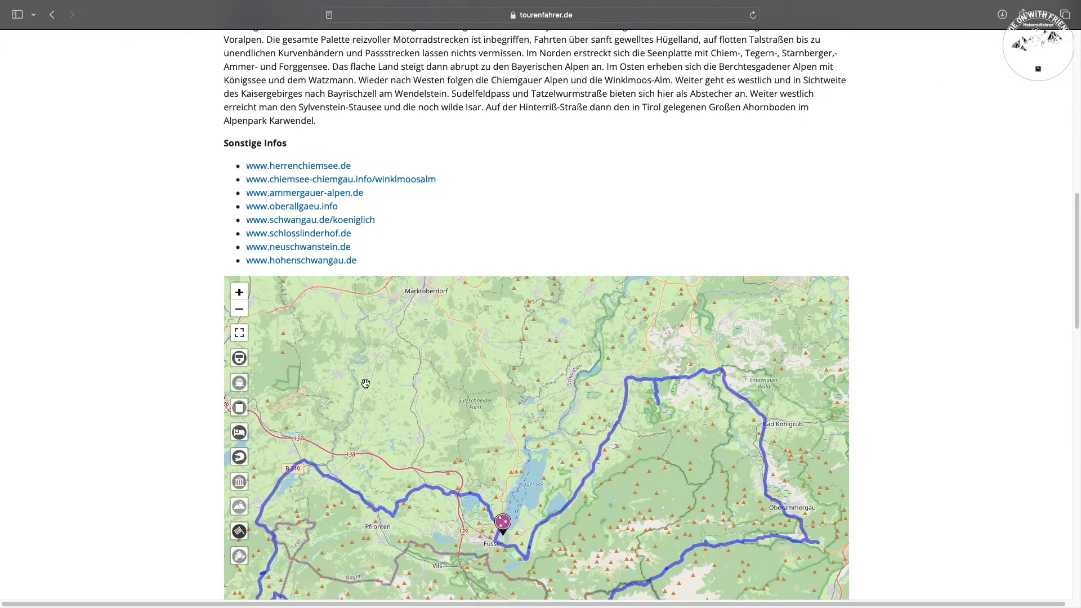
pyautogui.scroll(-5, 366, 384)
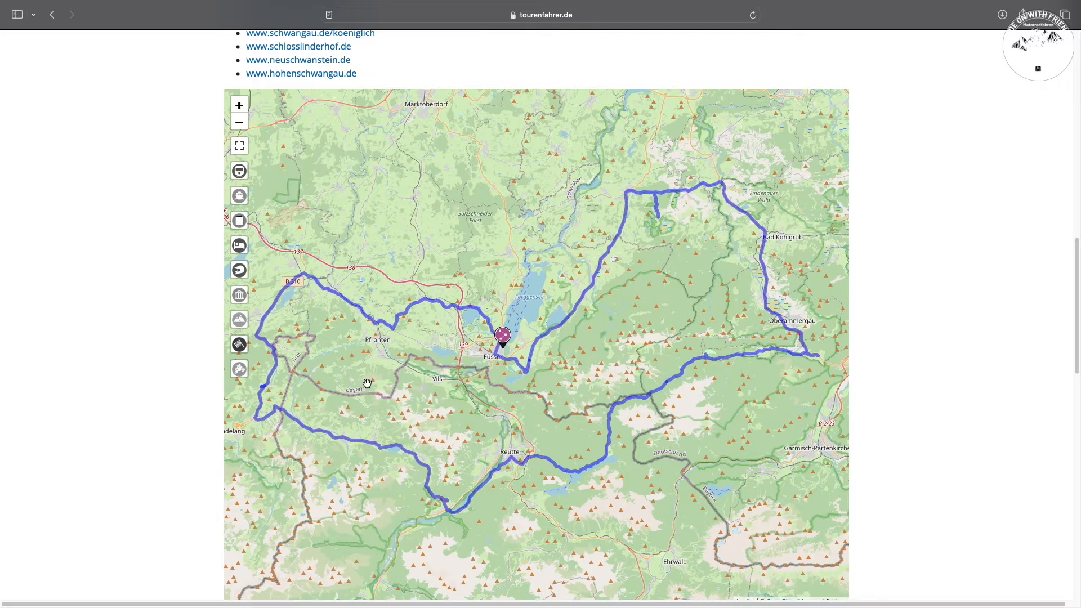
pyautogui.scroll(-2, 367, 384)
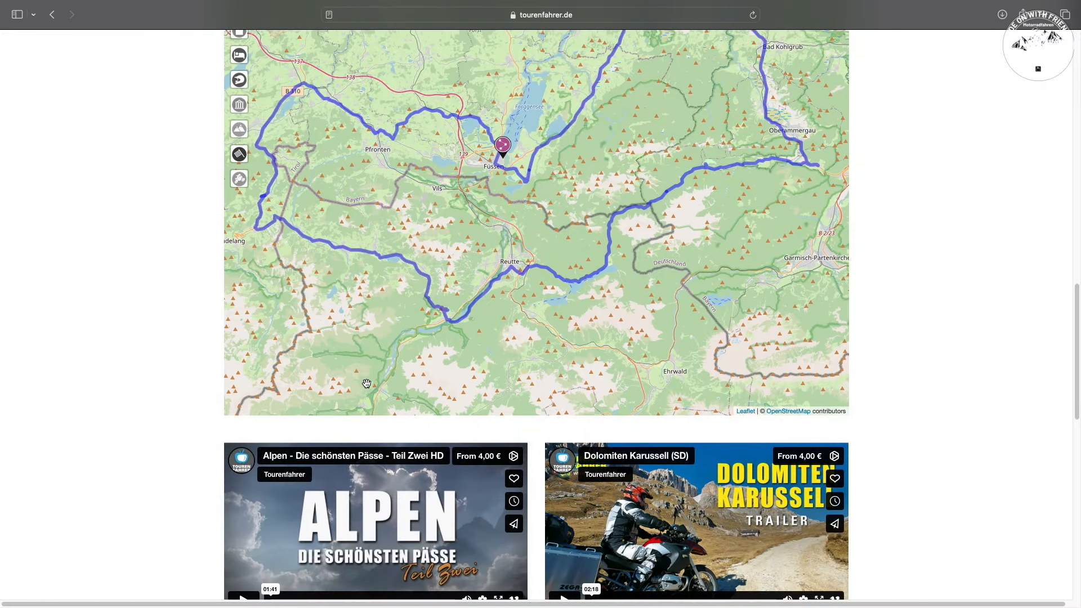
pyautogui.scroll(-3, 366, 383)
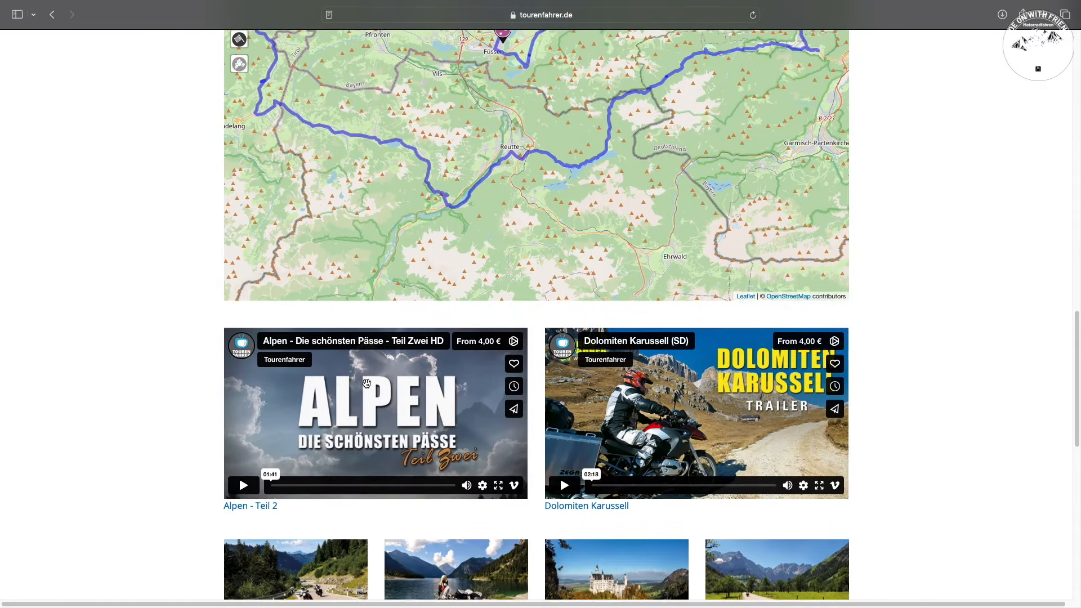
pyautogui.scroll(-4, 366, 388)
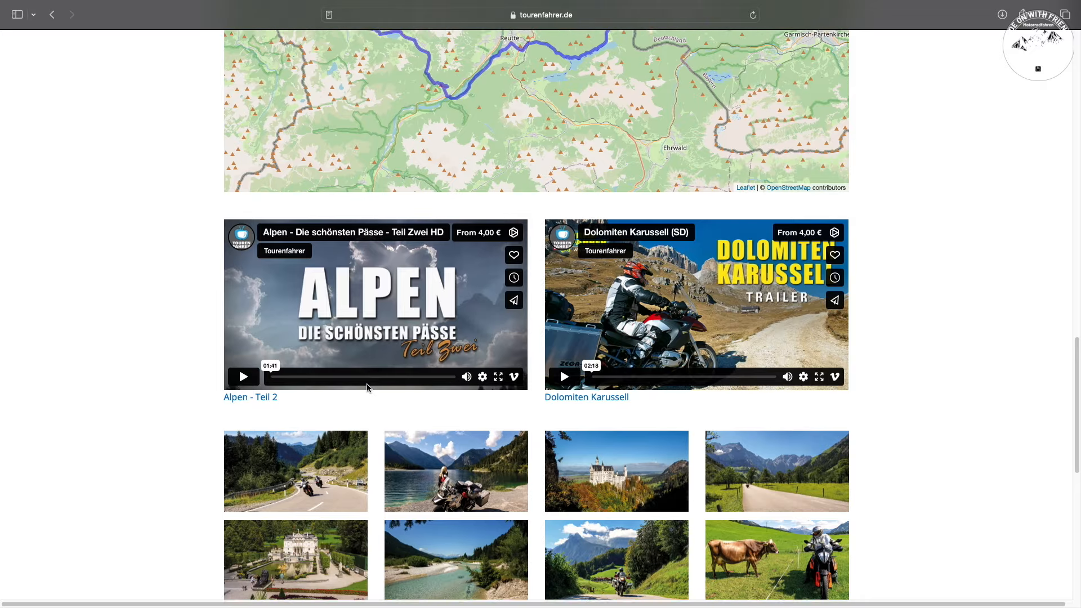
pyautogui.scroll(-4, 368, 389)
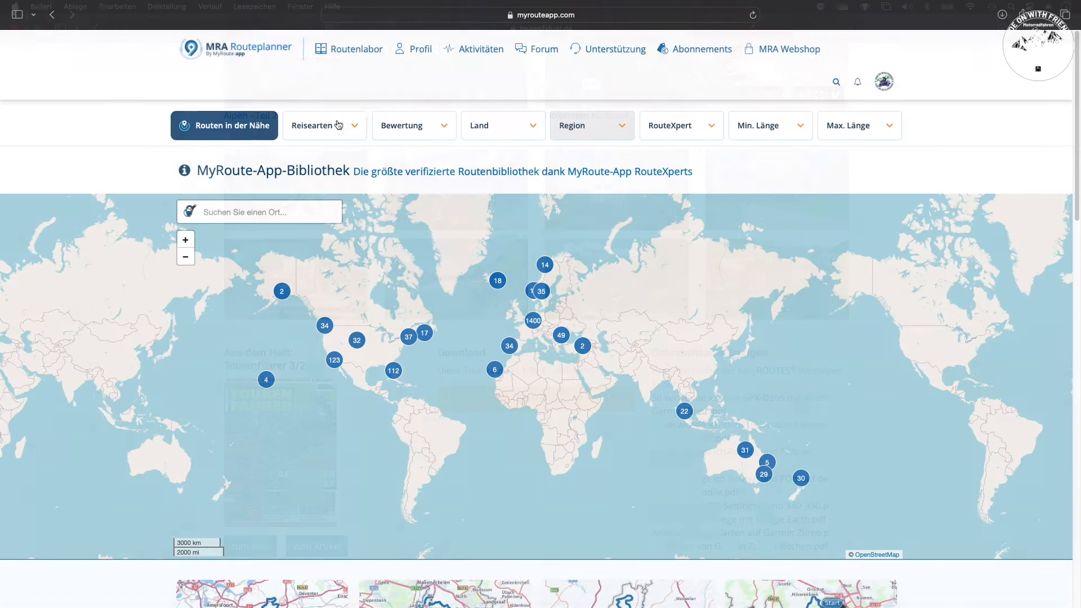
# Step: Filter the MyRoute-App route library by travel type Fahren, country Deutschland and region Bayern
pyautogui.click(350, 126)
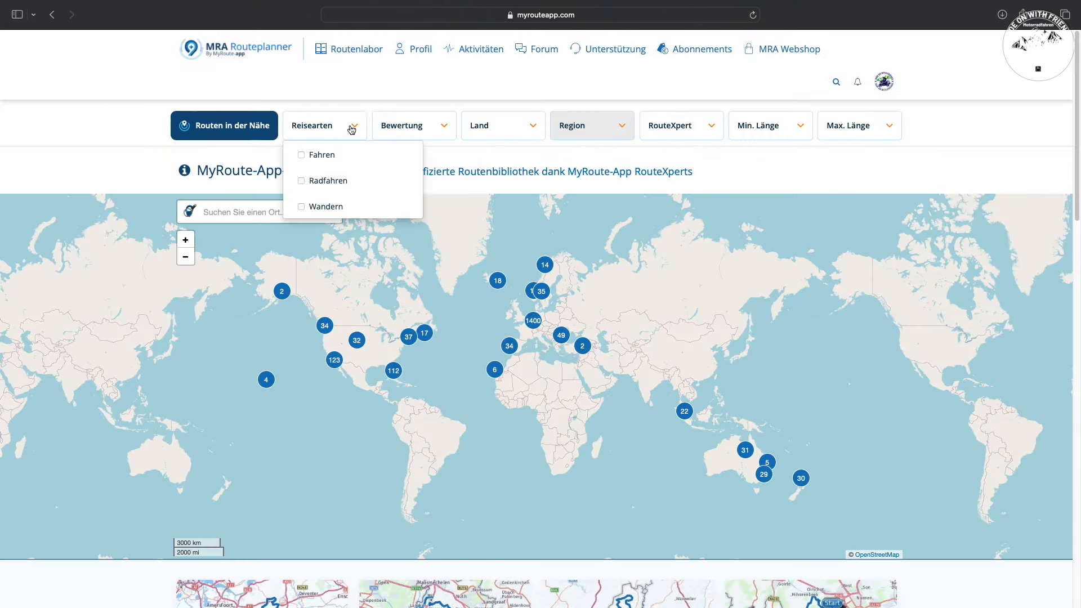
pyautogui.click(312, 158)
pyautogui.click(529, 129)
pyautogui.moveTo(597, 154); pyautogui.dragTo(597, 158)
pyautogui.click(523, 191)
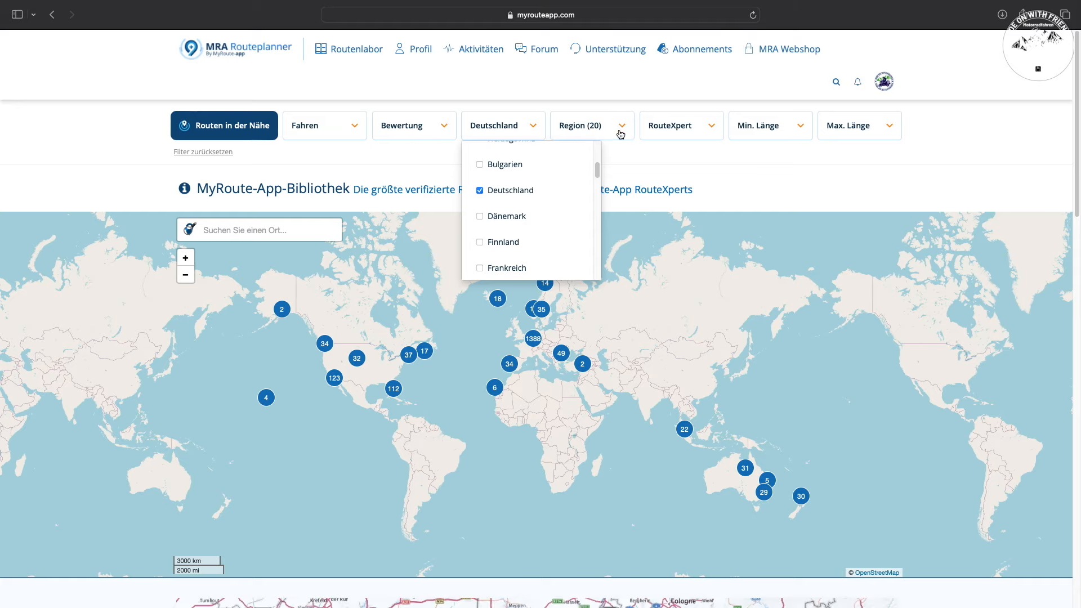
pyautogui.click(588, 125)
pyautogui.click(568, 261)
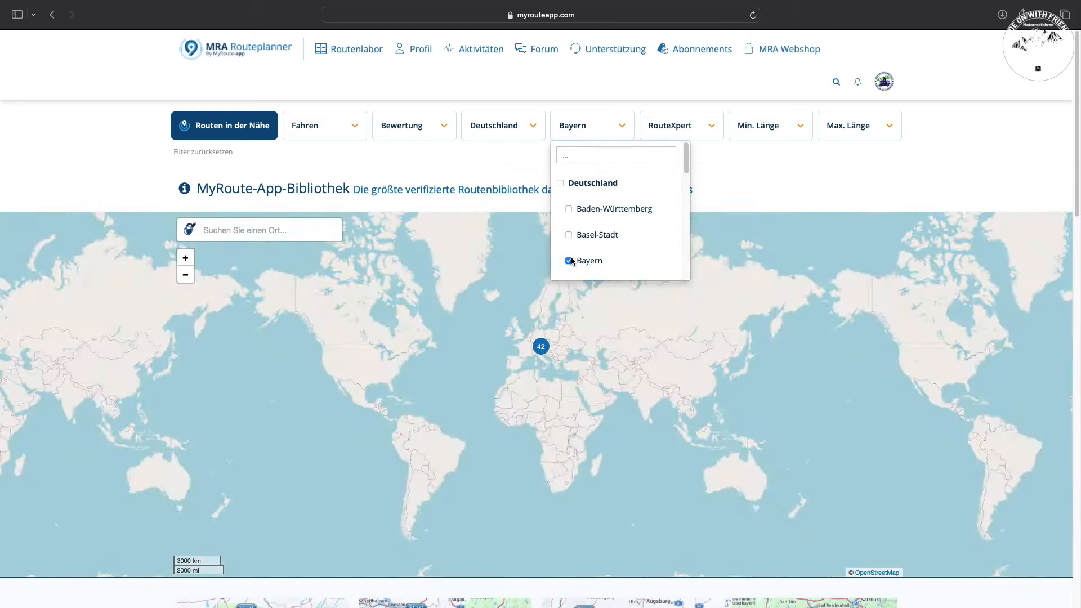
# Step: Locate the Allgäu on the library map, select the route starting at Füssen and open its detail page
pyautogui.scroll(2, 556, 404)
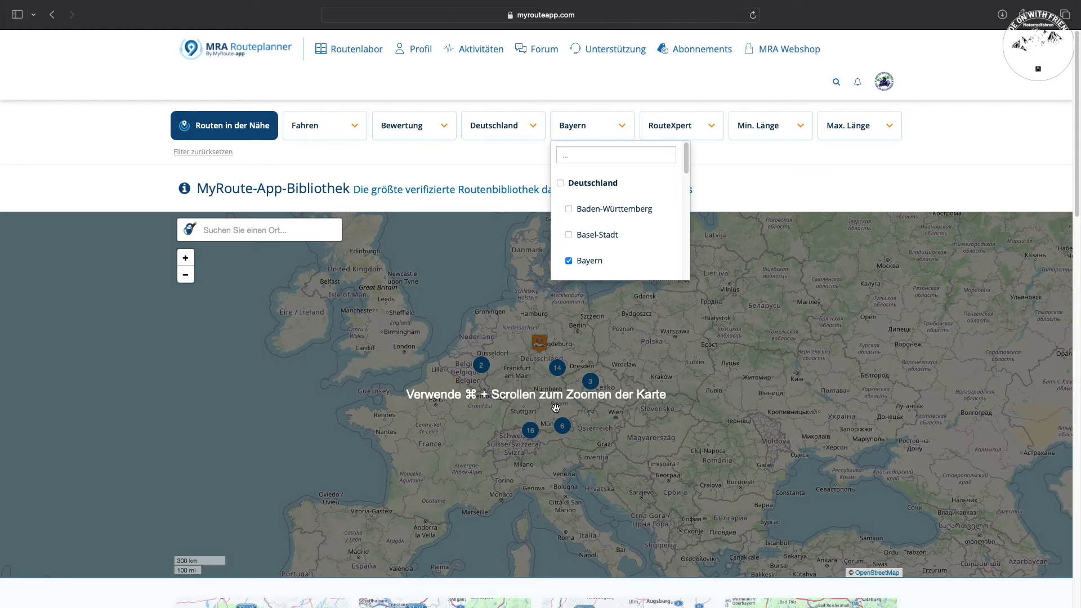
pyautogui.scroll(5, 556, 404)
pyautogui.moveTo(555, 453); pyautogui.dragTo(673, 385)
pyautogui.scroll(5, 607, 431)
pyautogui.scroll(4, 605, 417)
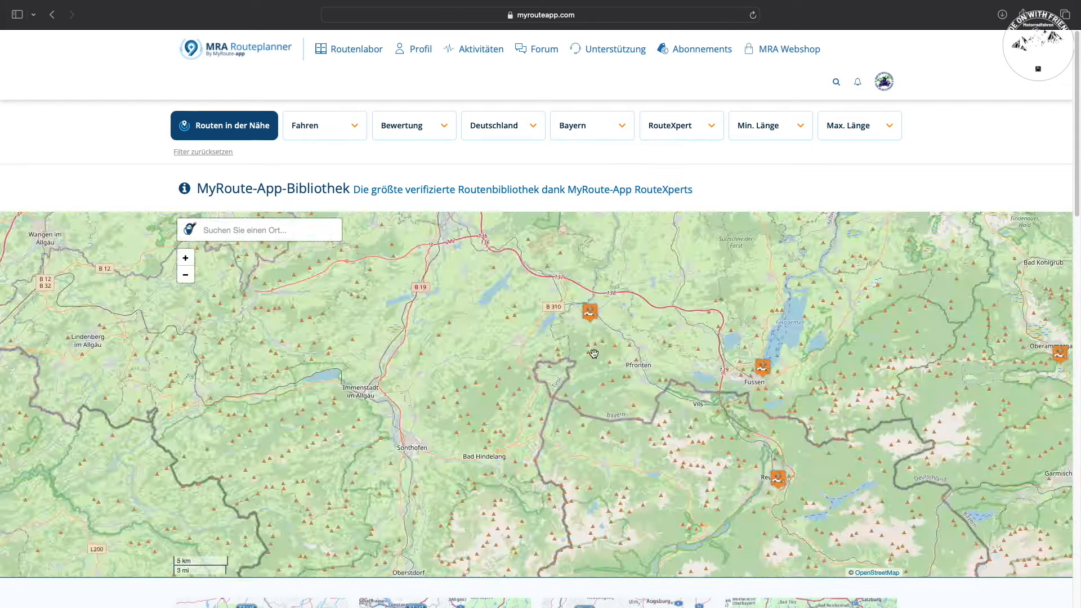
pyautogui.click(761, 369)
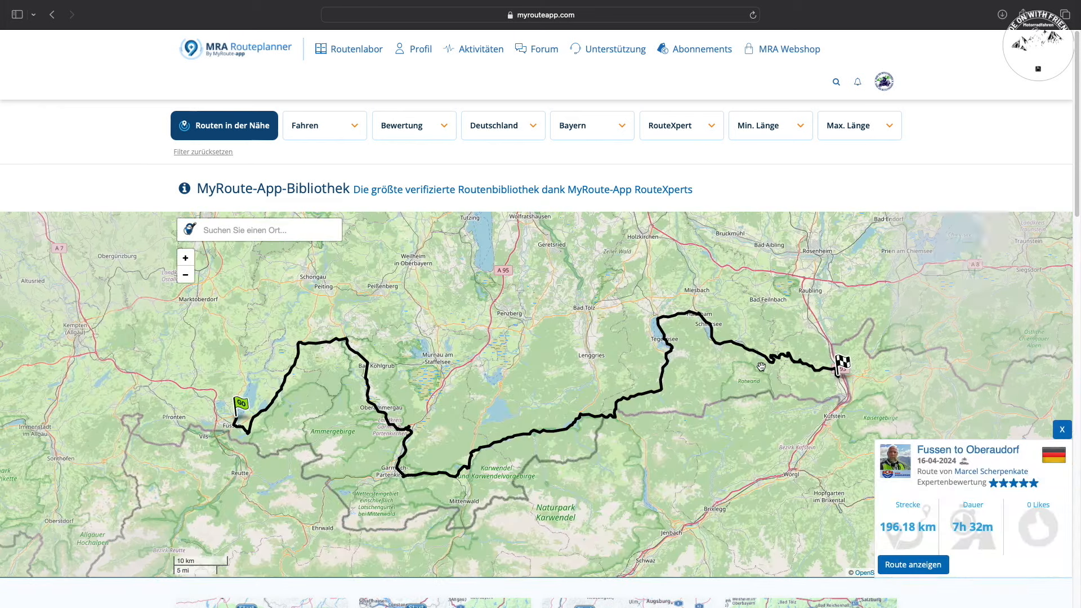
pyautogui.click(907, 564)
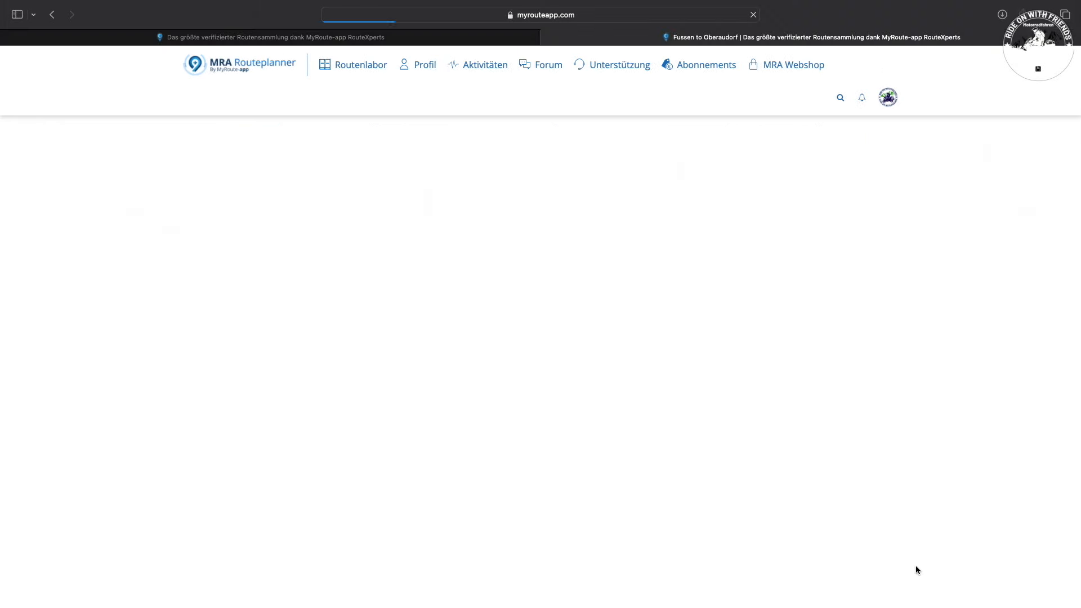
# Step: Read through the Fussen to Oberaudorf route's summary, RouteXpert review, pictures and usage notes
pyautogui.scroll(-12, 514, 447)
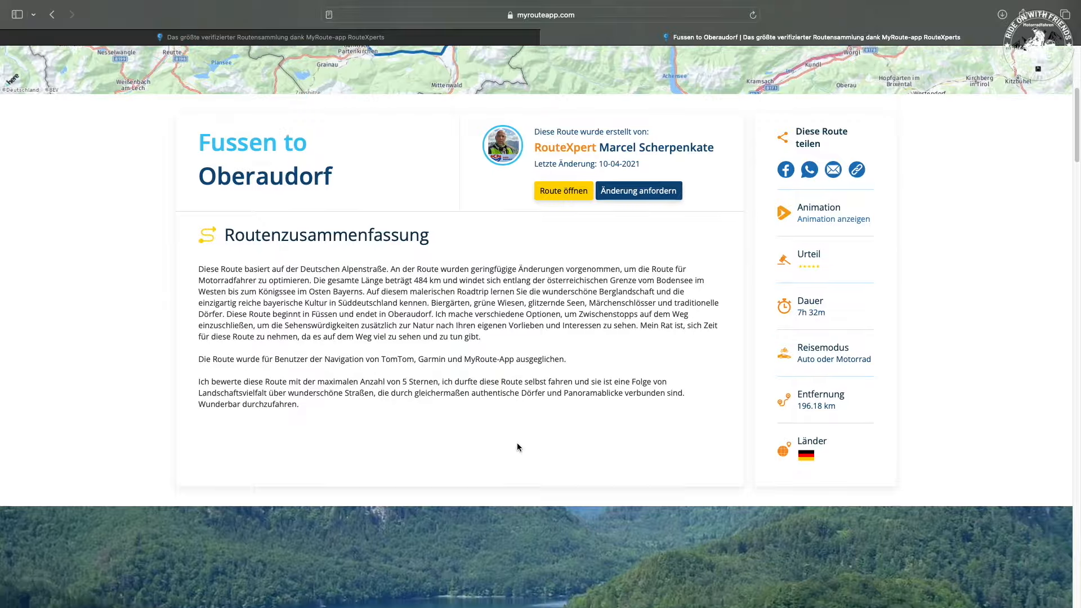
pyautogui.scroll(-15, 517, 446)
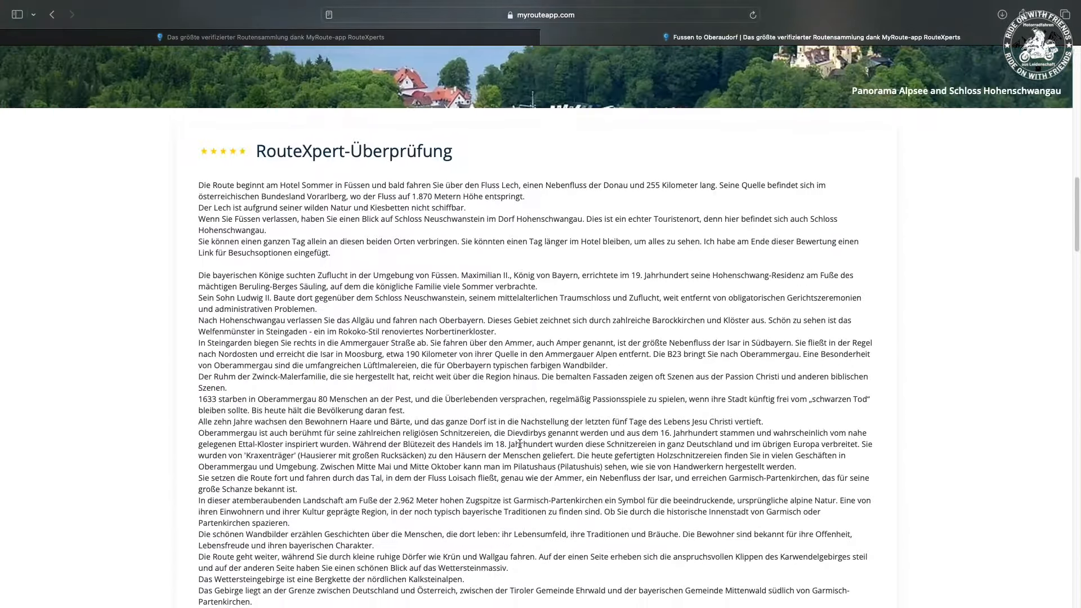
pyautogui.scroll(-5, 521, 442)
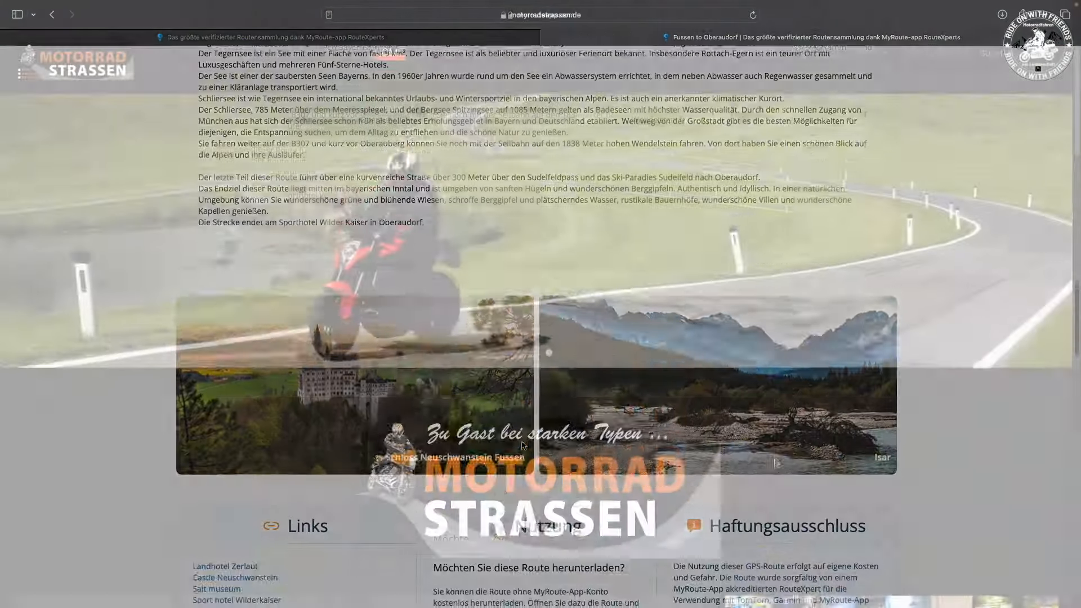
# Step: Open the Motorradtourenkarten map on motorradstrassen.de and search it for allgäu
pyautogui.moveTo(517, 69)
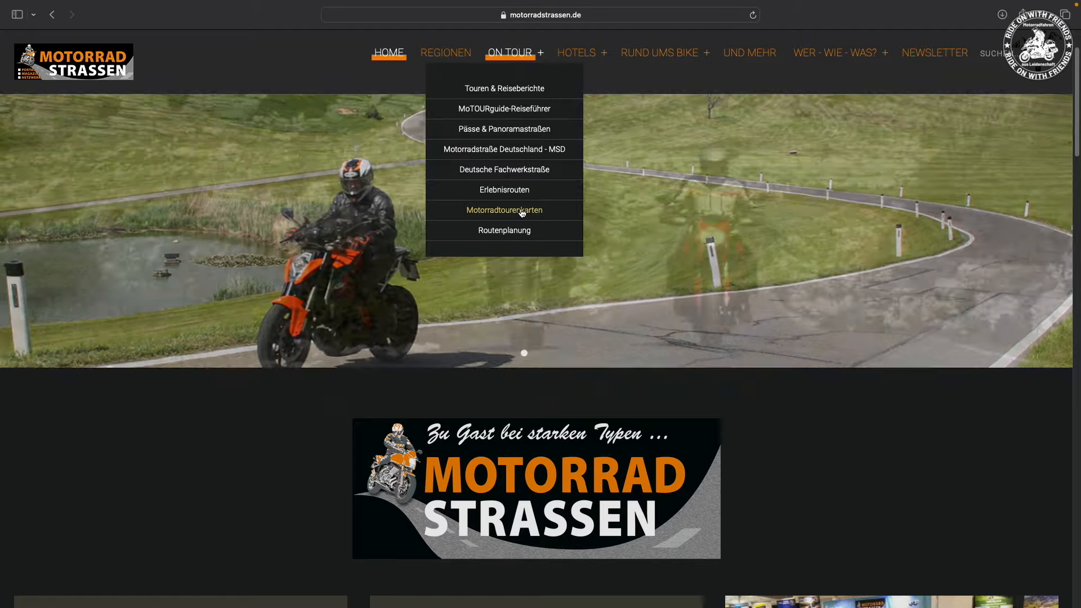
pyautogui.click(520, 210)
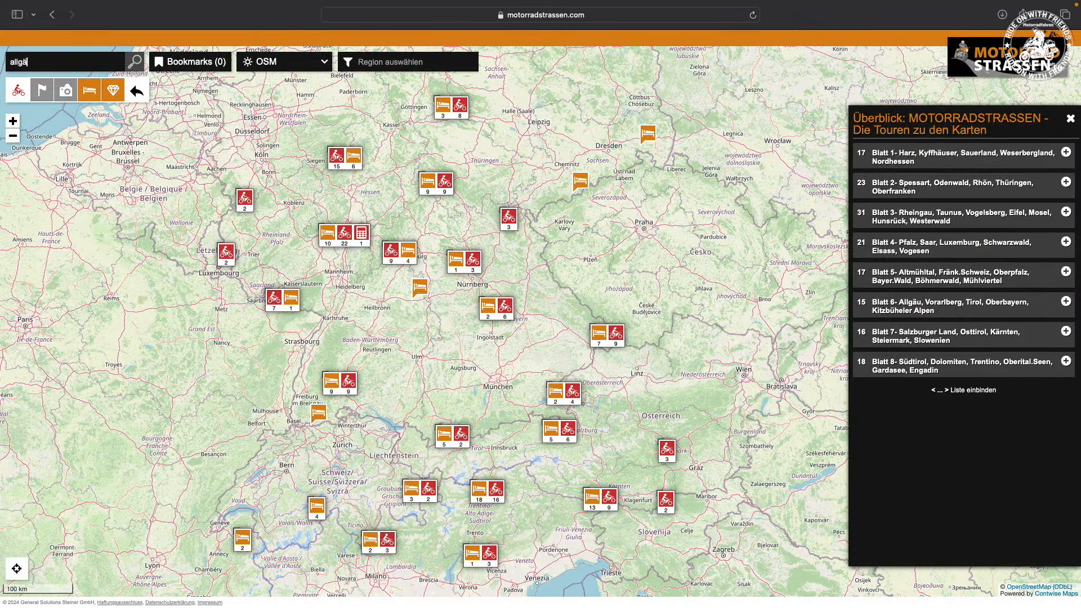
pyautogui.write('u')
pyautogui.press('Return')
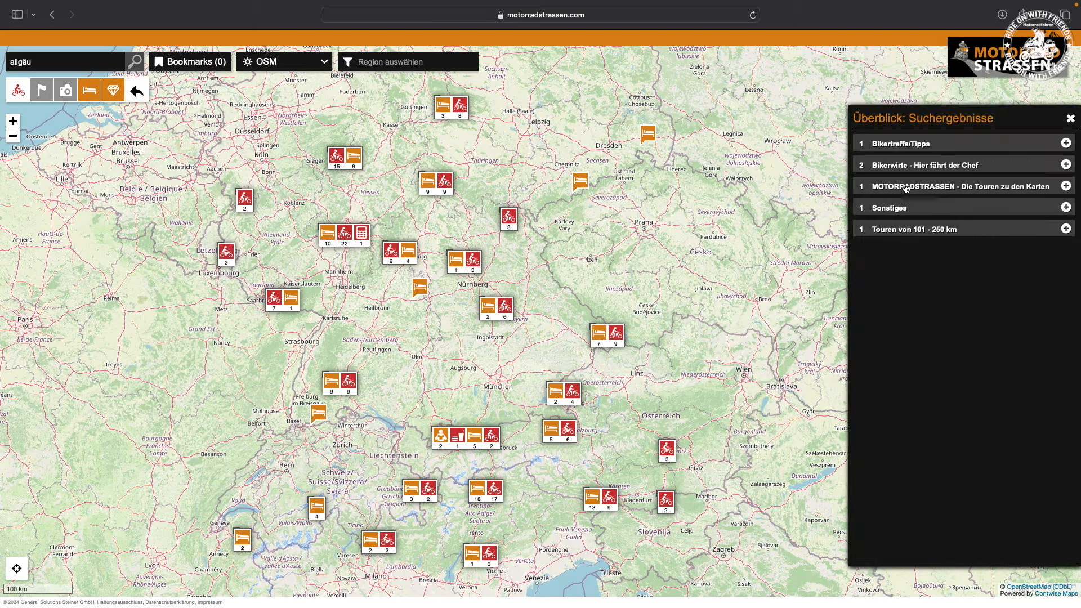
# Step: Open the 6B-Tour 7- Allgäu tour from the search results and bring its whole route into view
pyautogui.click(921, 191)
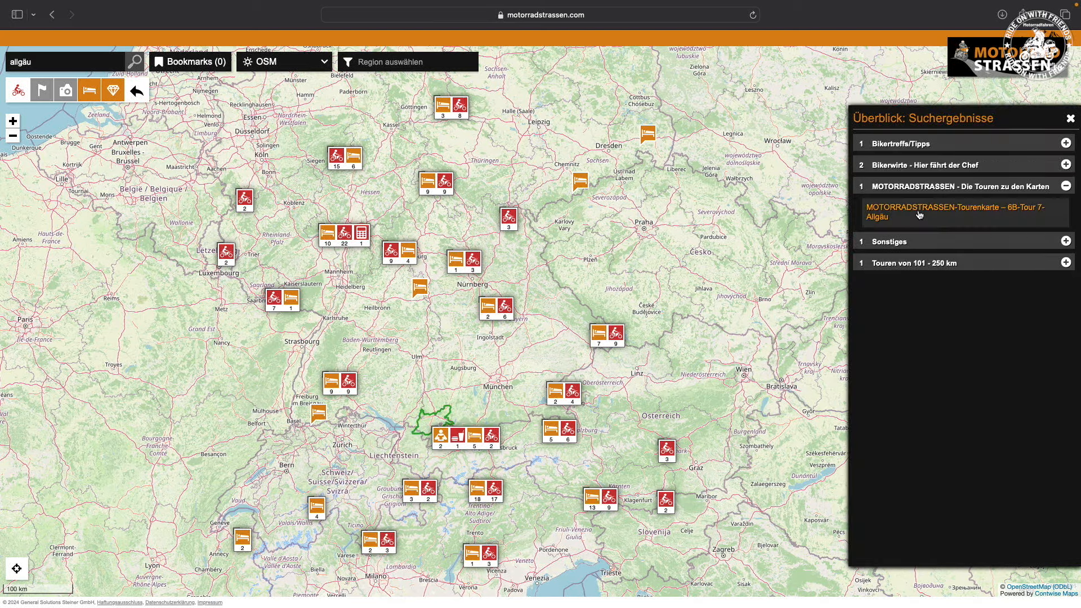
pyautogui.click(919, 213)
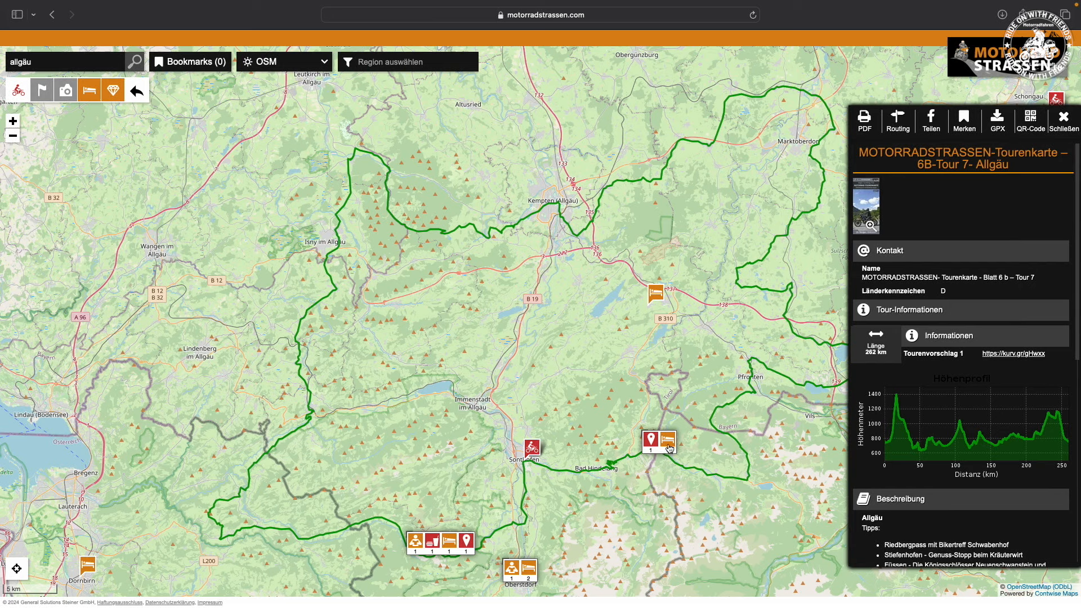
pyautogui.moveTo(624, 470); pyautogui.dragTo(549, 404)
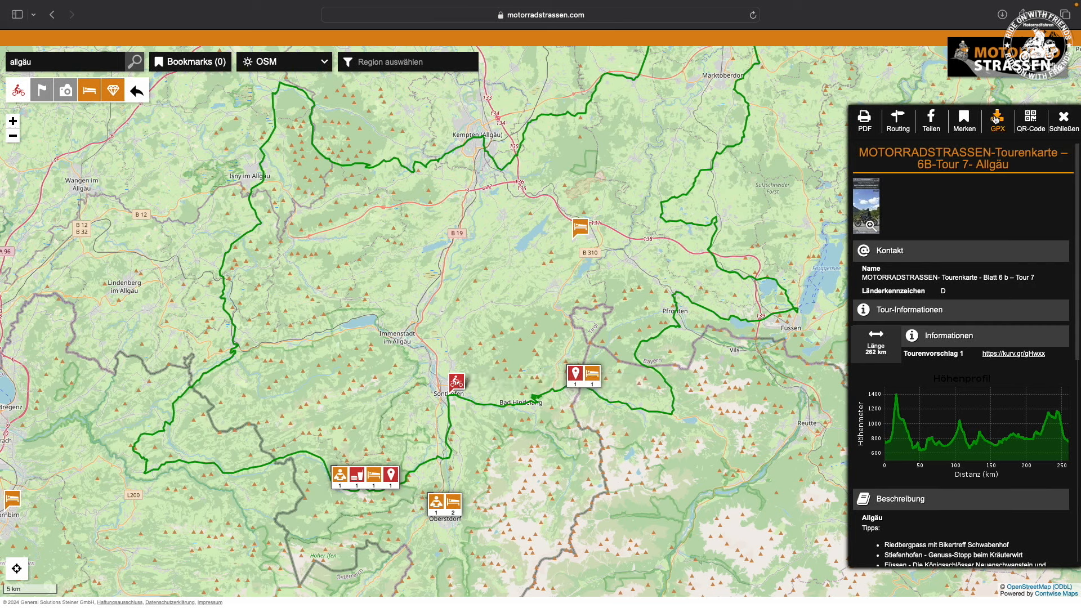
# Step: Review the Allgäu tour's description and recommended stops, and open its Tourenvorschlag 1 link
pyautogui.scroll(-5, 982, 319)
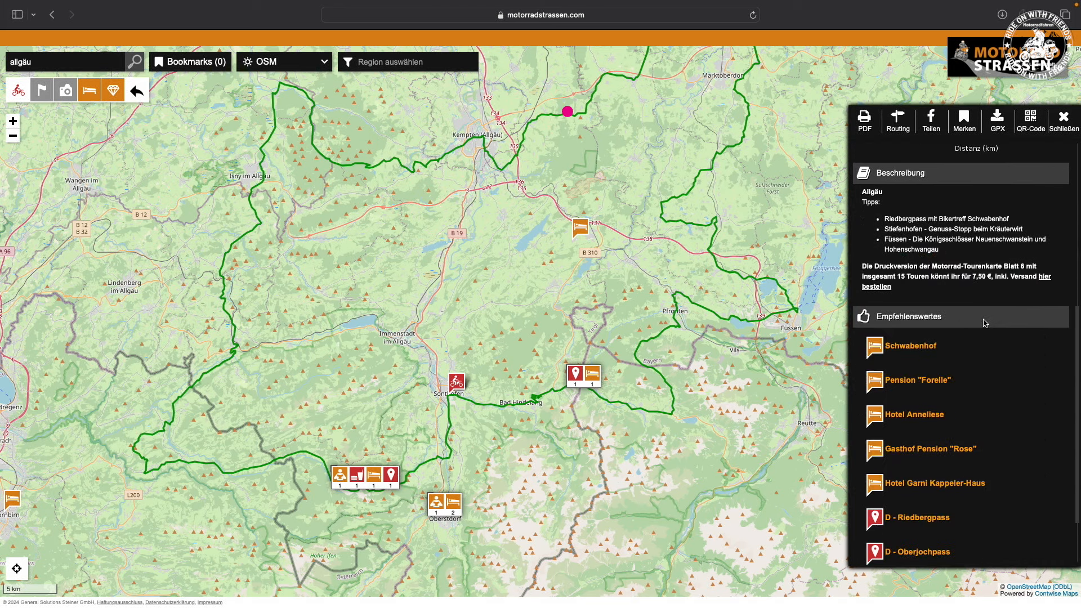
pyautogui.scroll(-3, 1008, 394)
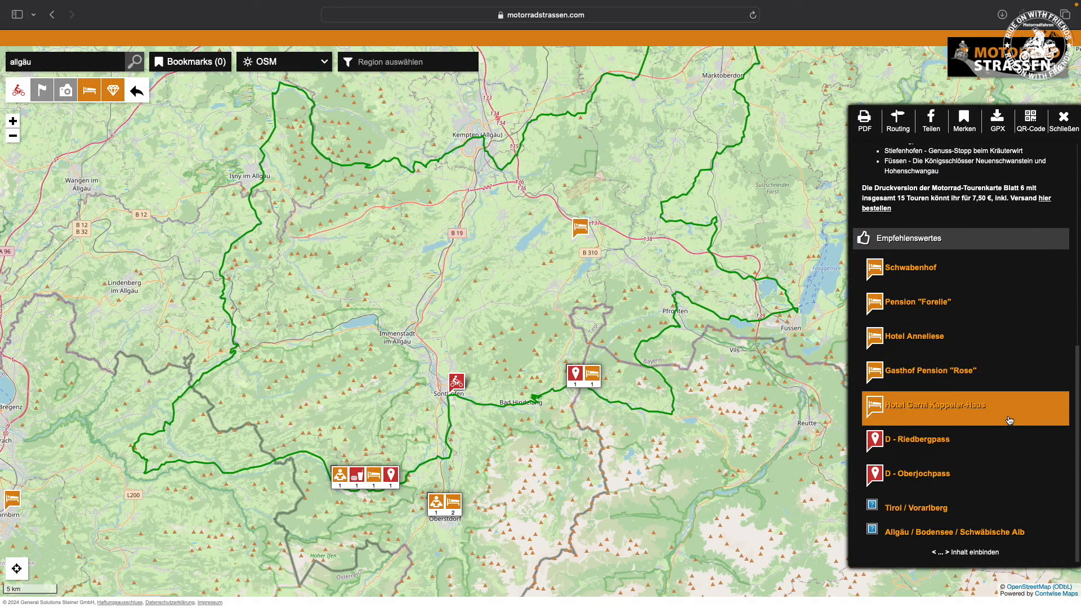
pyautogui.scroll(10, 1002, 372)
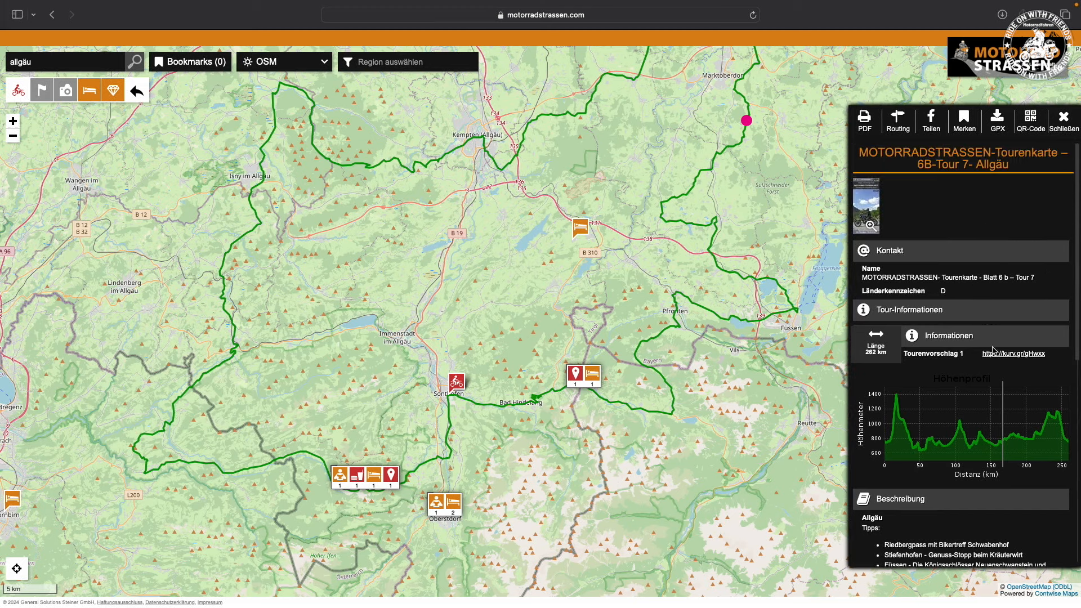
pyautogui.click(997, 354)
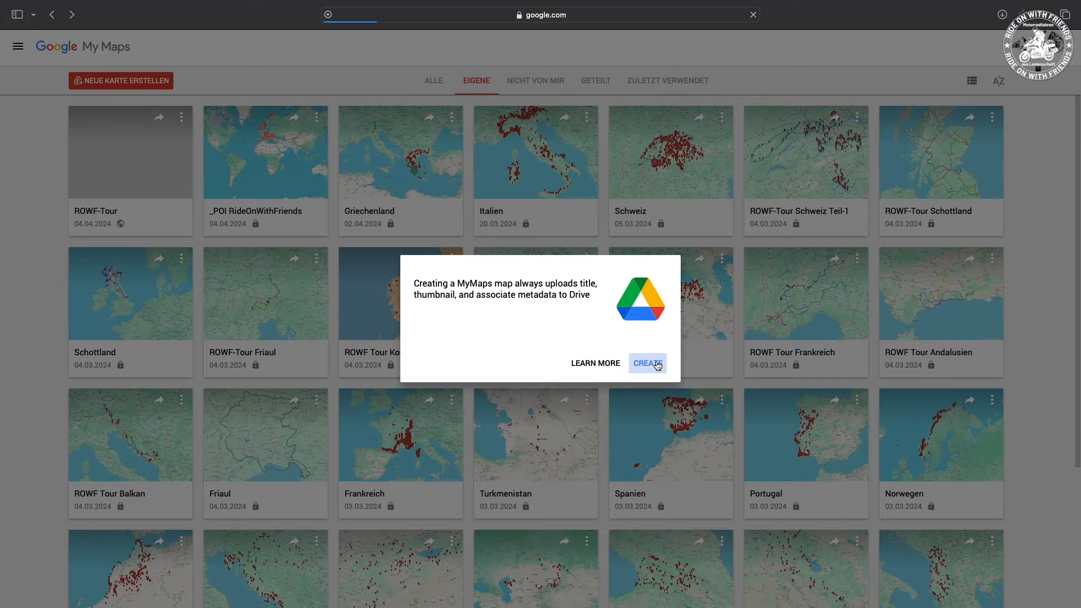
# Step: Create a new map in Google My Maps, accepting the metadata upload to Drive
pyautogui.click(653, 364)
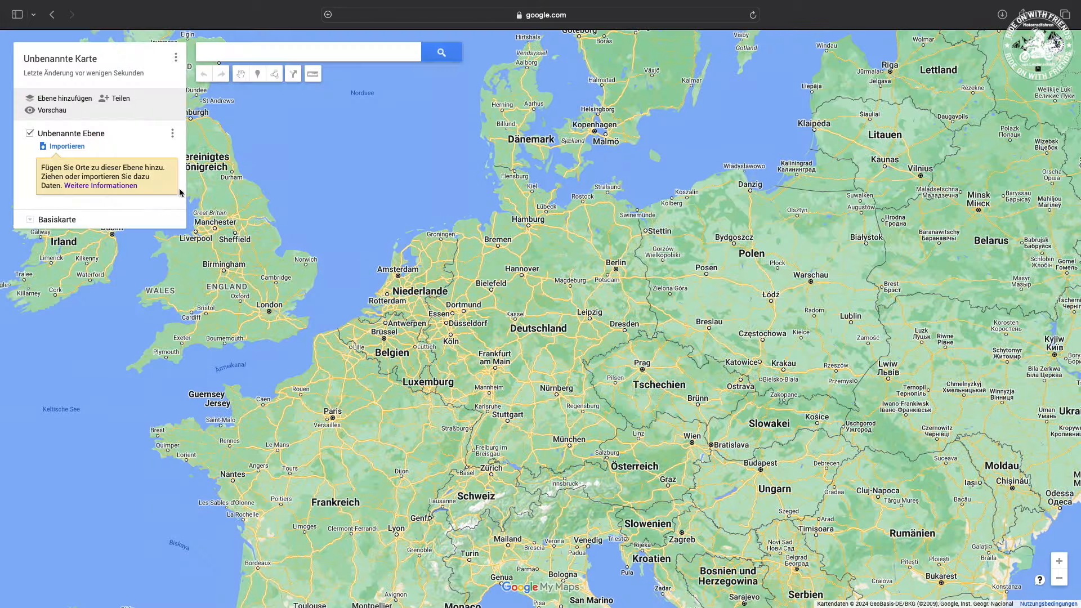
# Step: Title the map ROWF-Tour Oberallgäu with the description "Mit dem Motorrad am Wochenende von München ins schöne Allgäu und zurück"
pyautogui.click(65, 70)
pyautogui.write('ROWF-Tour')
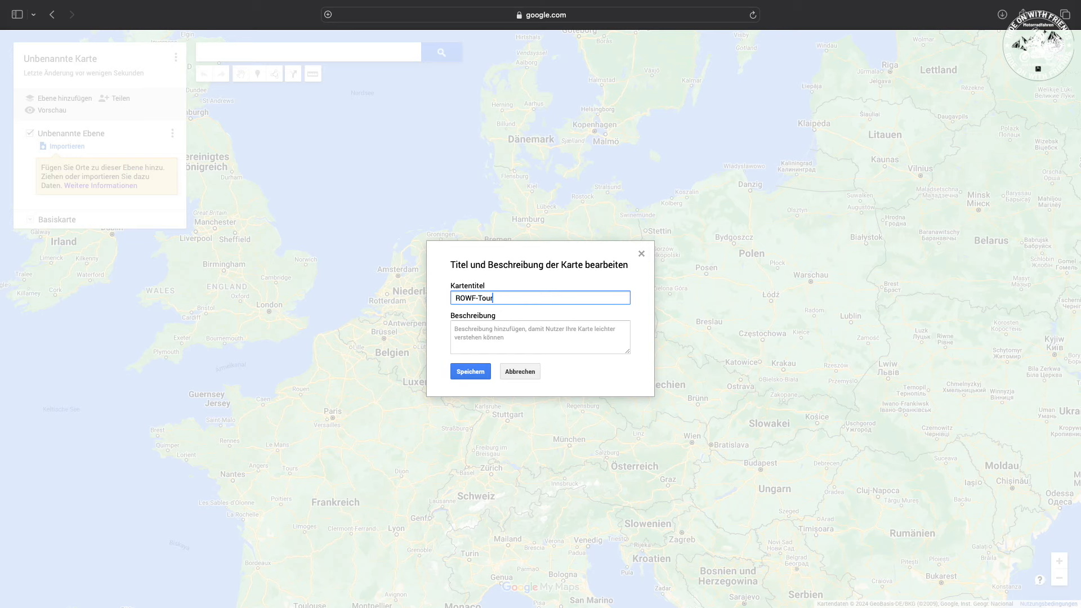
pyautogui.write(' Oberallgäu')
pyautogui.click(513, 342)
pyautogui.write('Mit dem Motorrad am Wochenende von München ins schöne Allgäu und zurück')
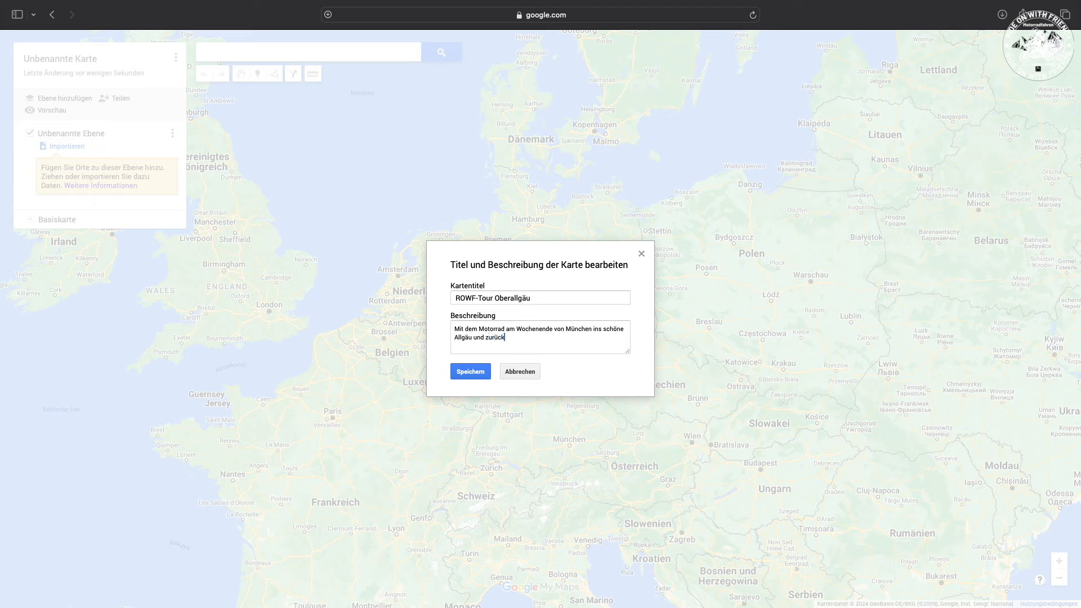
pyautogui.click(474, 373)
# Step: Rename the map's untitled layer as abgestimmte VIA-Punkte
pyautogui.click(98, 158)
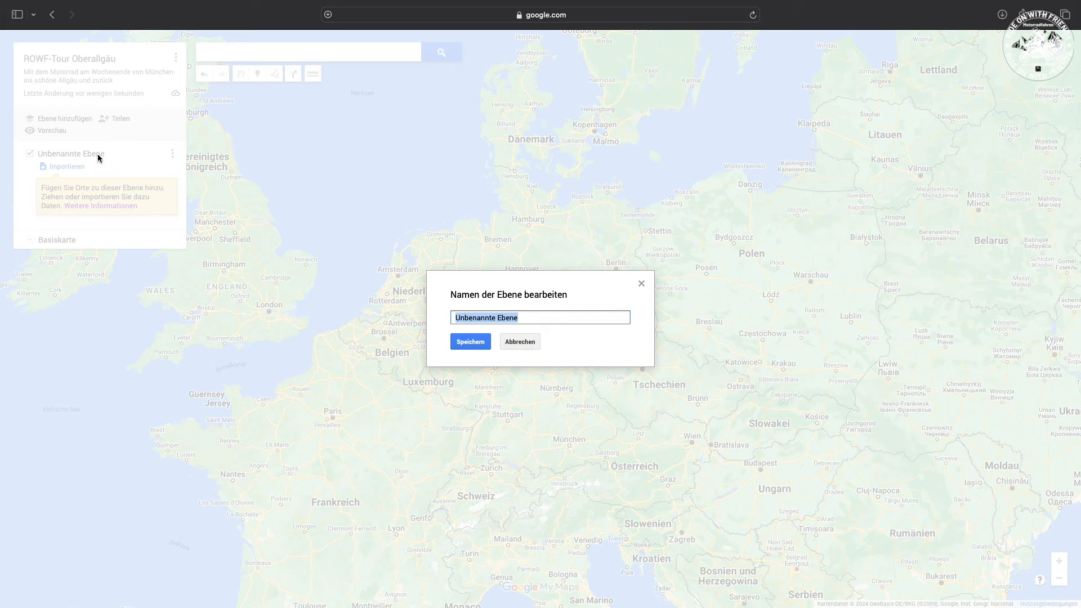
pyautogui.write('abgestimmte VIApunkte')
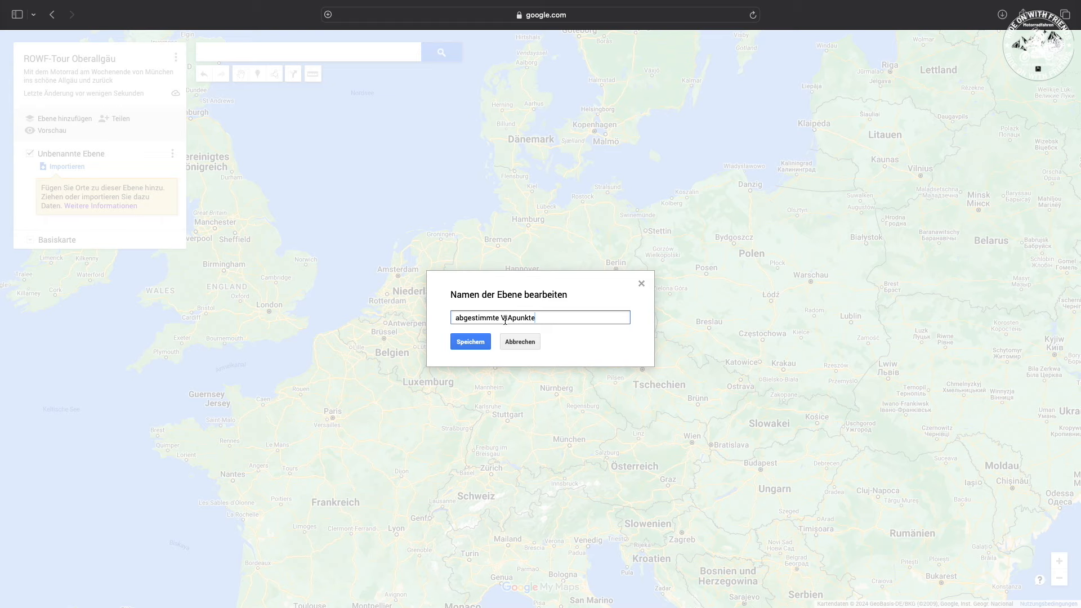
pyautogui.write('-')
pyautogui.press('Delete')
pyautogui.write('P')
pyautogui.press('Return')
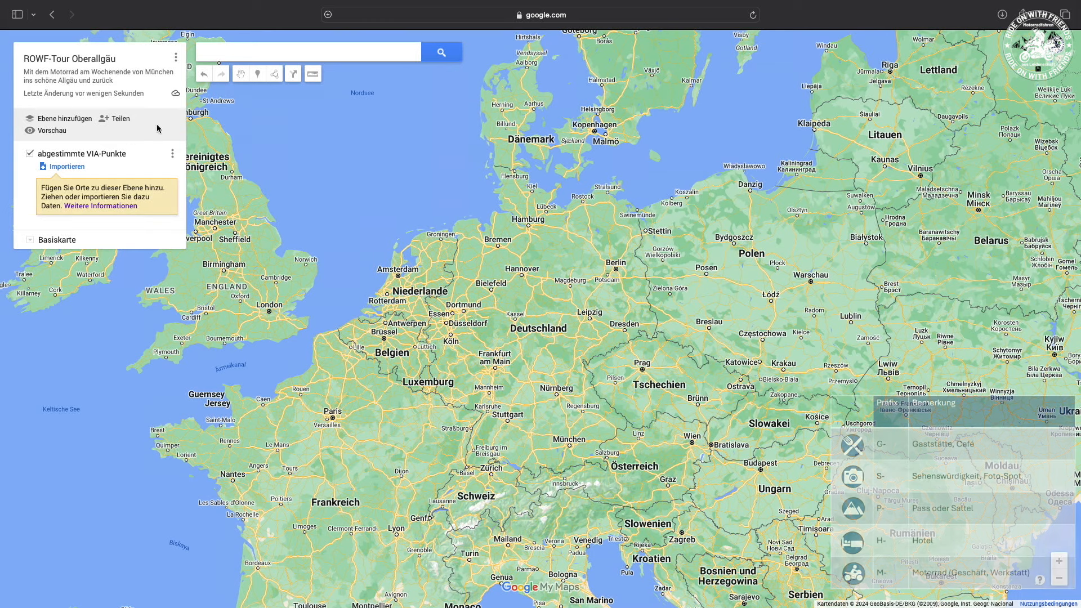
# Step: Add a second layer to the map and name it with the participant's first name
pyautogui.click(54, 119)
pyautogui.click(63, 243)
pyautogui.write('Jürgen')
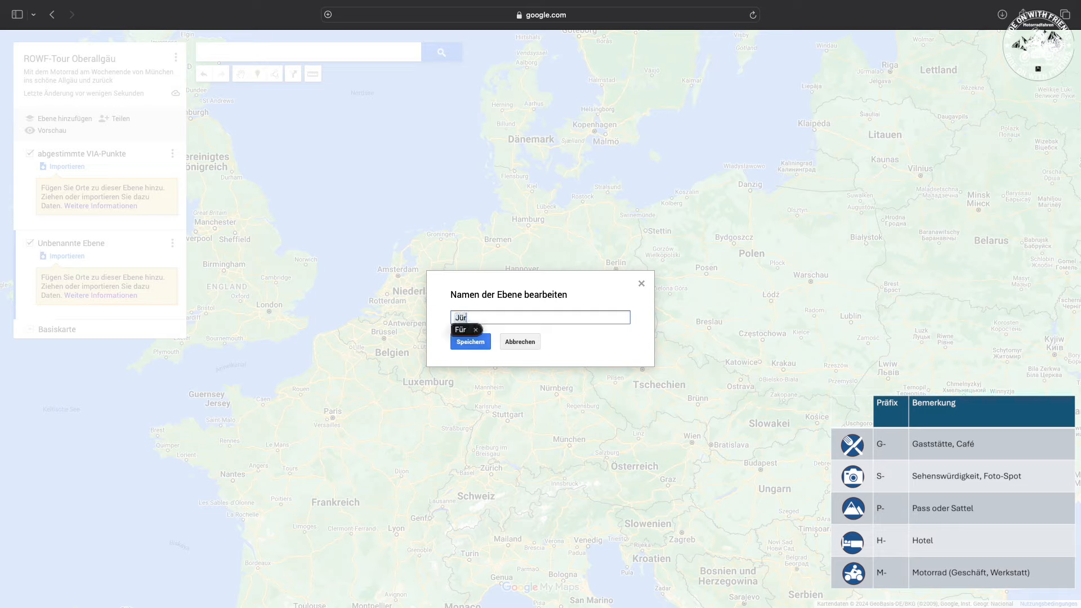
pyautogui.click(470, 341)
# Step: Search the map for Hohenpeißenberg using the suggested place
pyautogui.click(267, 52)
pyautogui.write('Hohenpeiß')
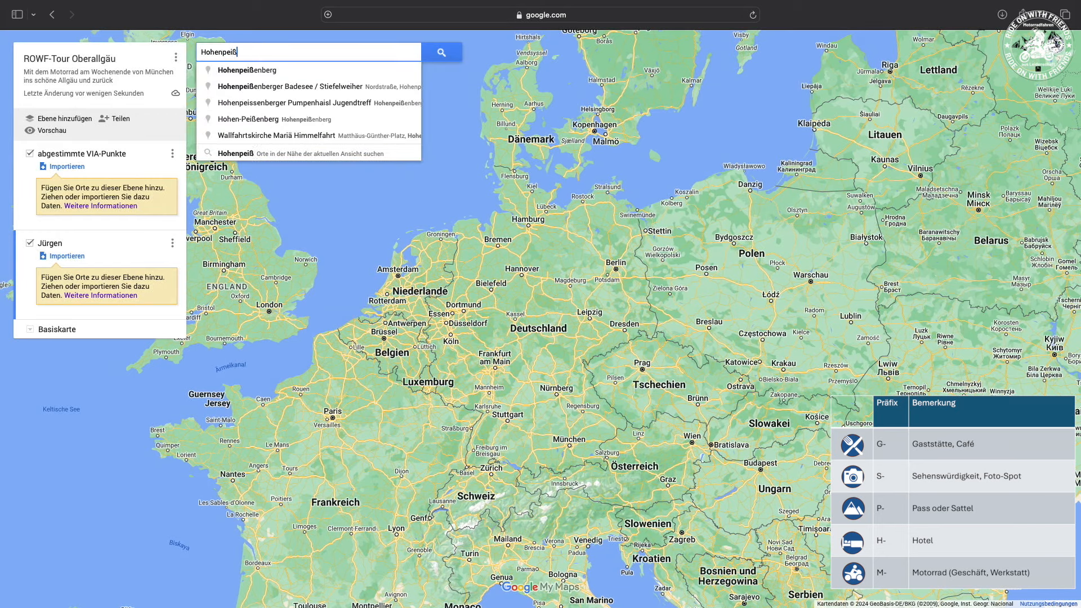
pyautogui.press('Down')
pyautogui.press('Return')
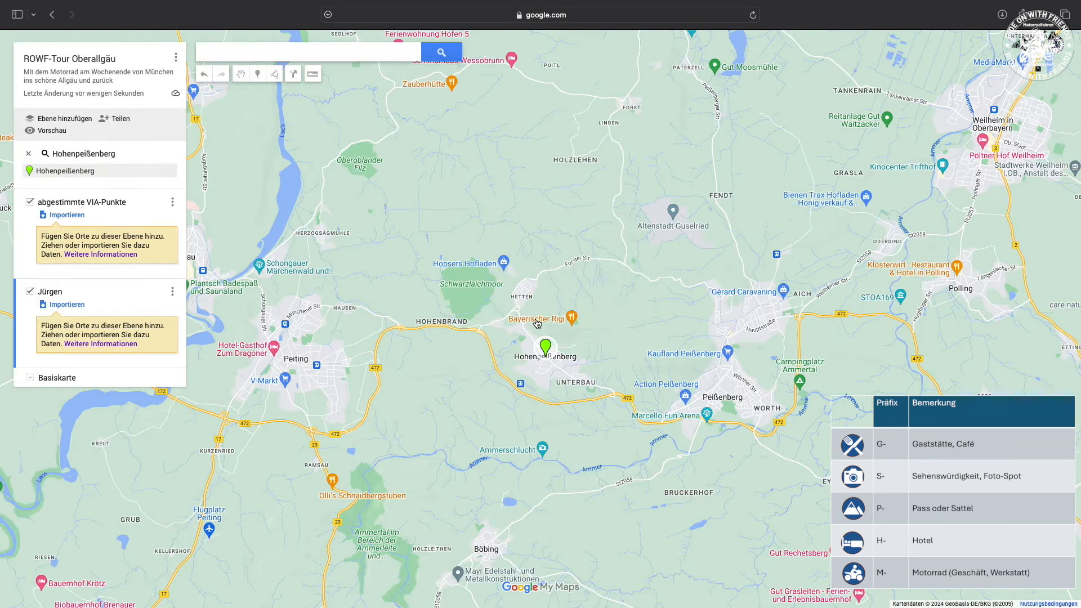
# Step: View the Bayerischer Rigi restaurant's details in Google Maps, and add the place to the participant's layer on the tour map
pyautogui.click(572, 319)
pyautogui.click(516, 272)
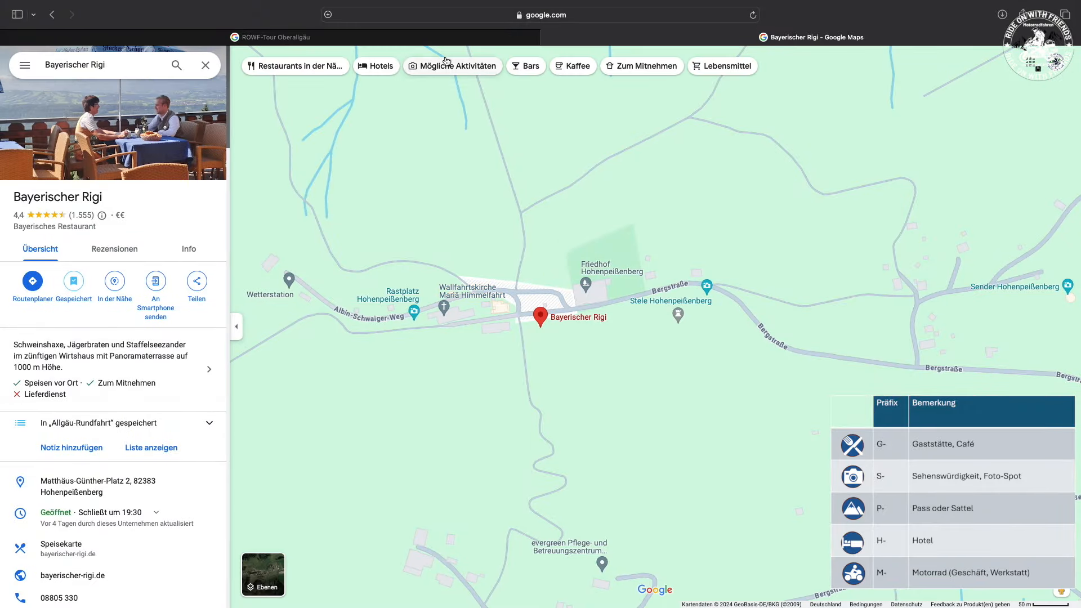
pyautogui.click(475, 39)
pyautogui.click(525, 308)
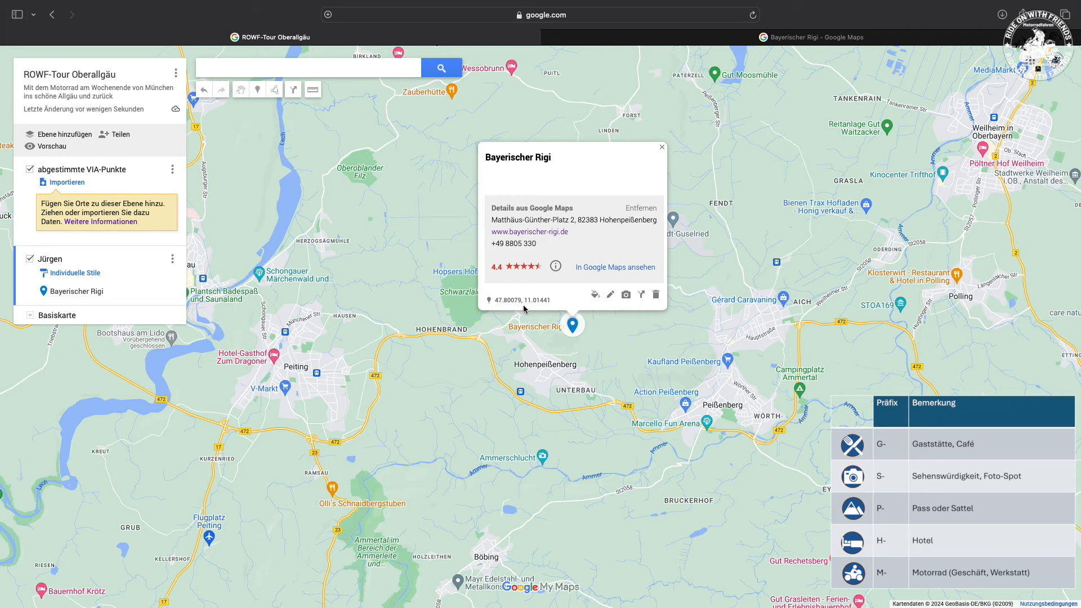
# Step: Rename the new restaurant marker as G-Bayerischer Rigi and give it the restaurant symbol
pyautogui.click(610, 294)
pyautogui.click(497, 151)
pyautogui.write('G-')
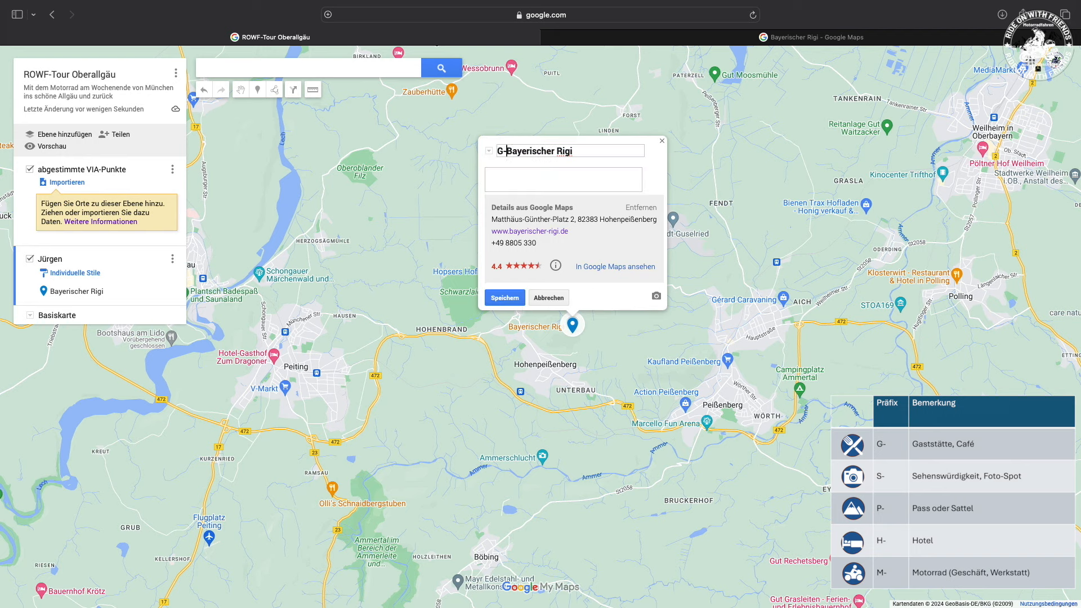
pyautogui.click(504, 298)
pyautogui.click(594, 304)
pyautogui.click(632, 338)
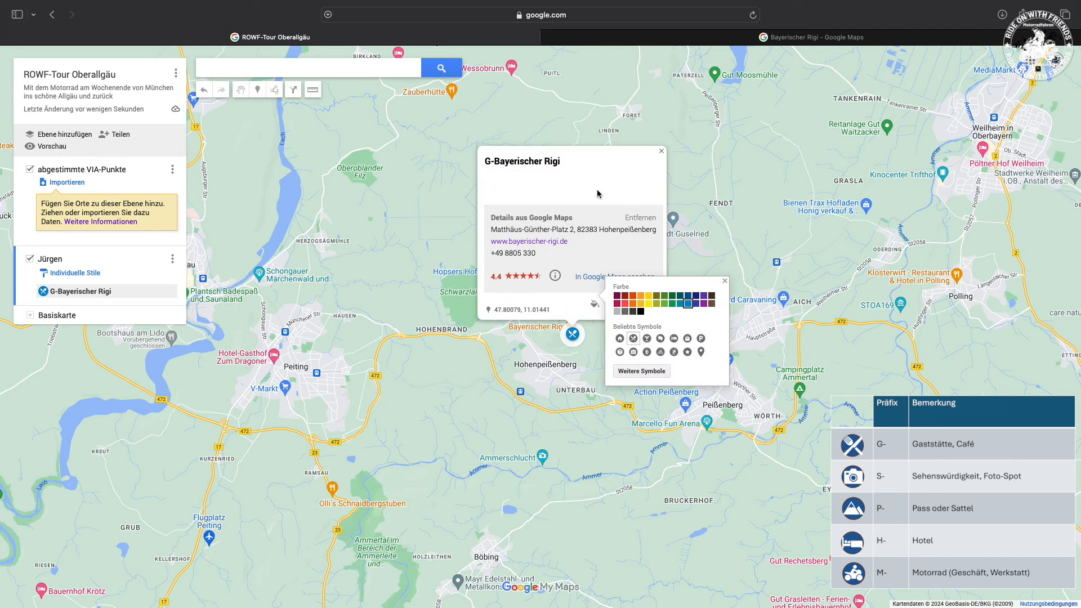
pyautogui.click(661, 151)
# Step: Add the car park on Herrschinger Straße near Schloss Seefeld to the participant's layer and open its entry for editing
pyautogui.moveTo(570, 287); pyautogui.dragTo(497, 584)
pyautogui.scroll(-4, 495, 361)
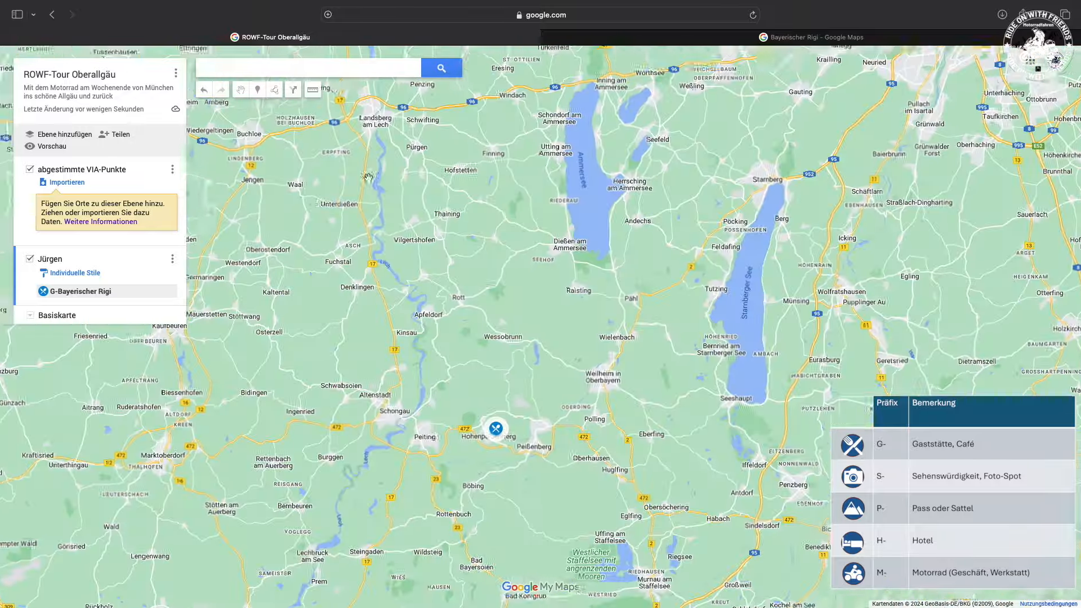
pyautogui.moveTo(663, 141); pyautogui.dragTo(490, 306)
pyautogui.scroll(10, 489, 306)
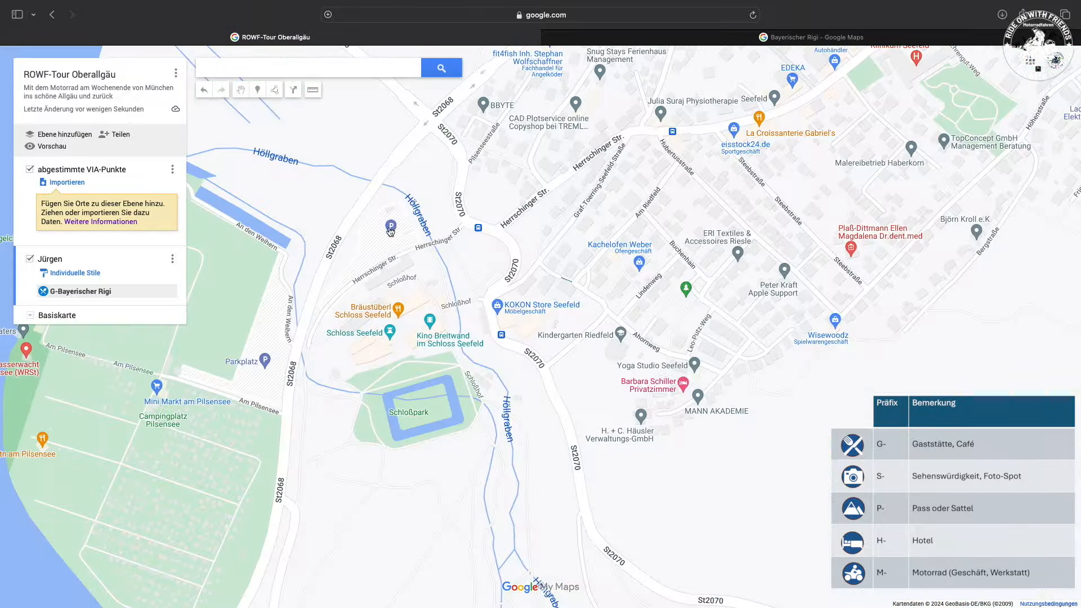
pyautogui.click(390, 230)
pyautogui.click(338, 208)
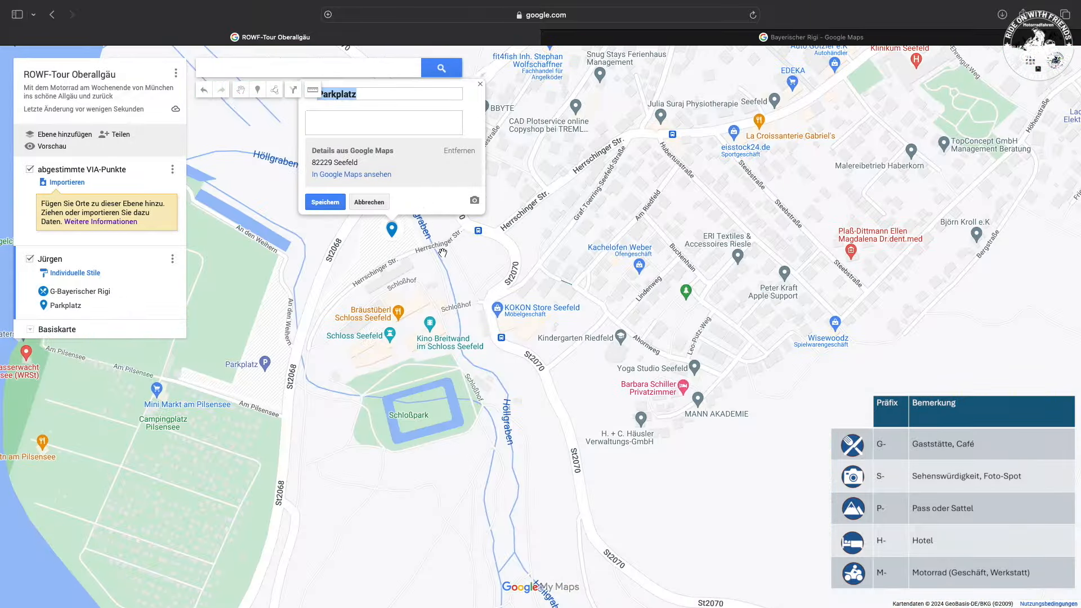
# Step: Rename the car park marker as M-Treffpunkt Parkplatz Schloss Seefeld
pyautogui.scroll(-3, 442, 253)
pyautogui.write('M-')
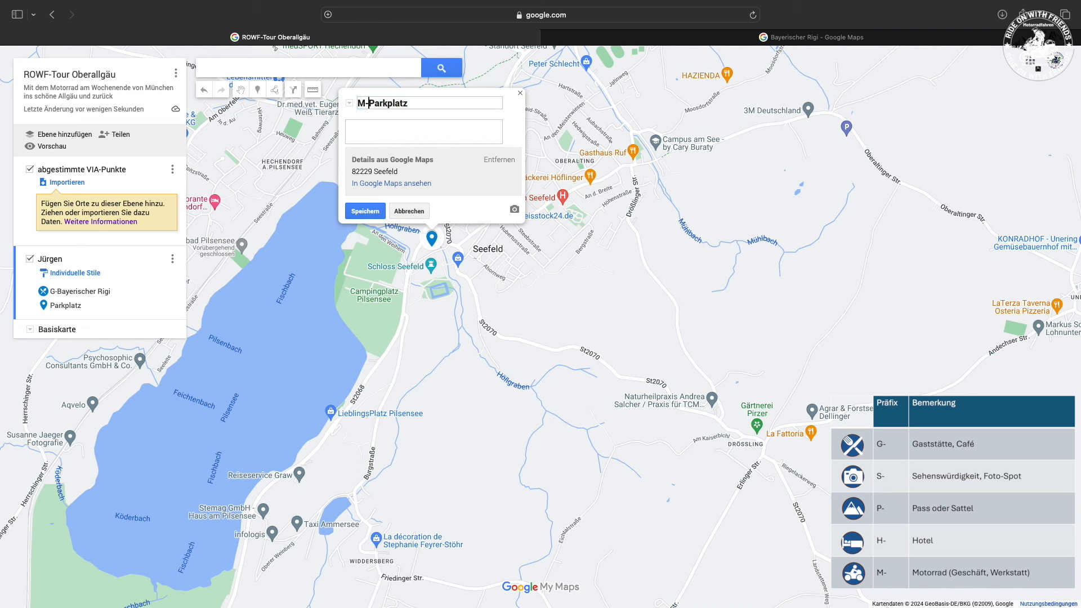
pyautogui.write('Treffpunkt')
pyautogui.press('super+Right')
pyautogui.write('Schloss Seefeld')
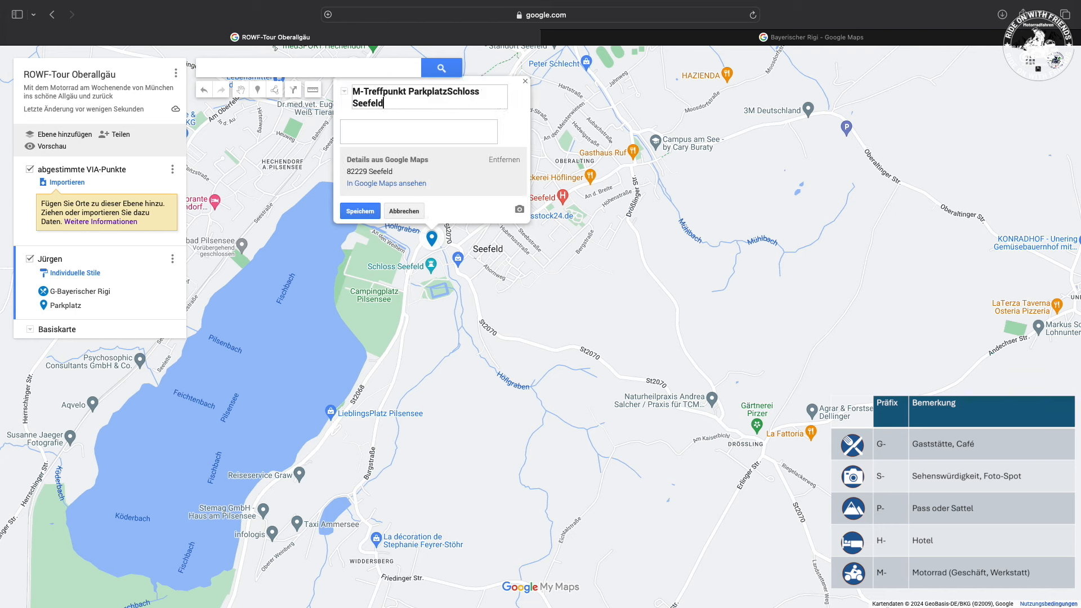
pyautogui.press('Return')
# Step: Give the Schloss Seefeld meeting point the bike symbol and enter 9:00 in its details
pyautogui.click(454, 209)
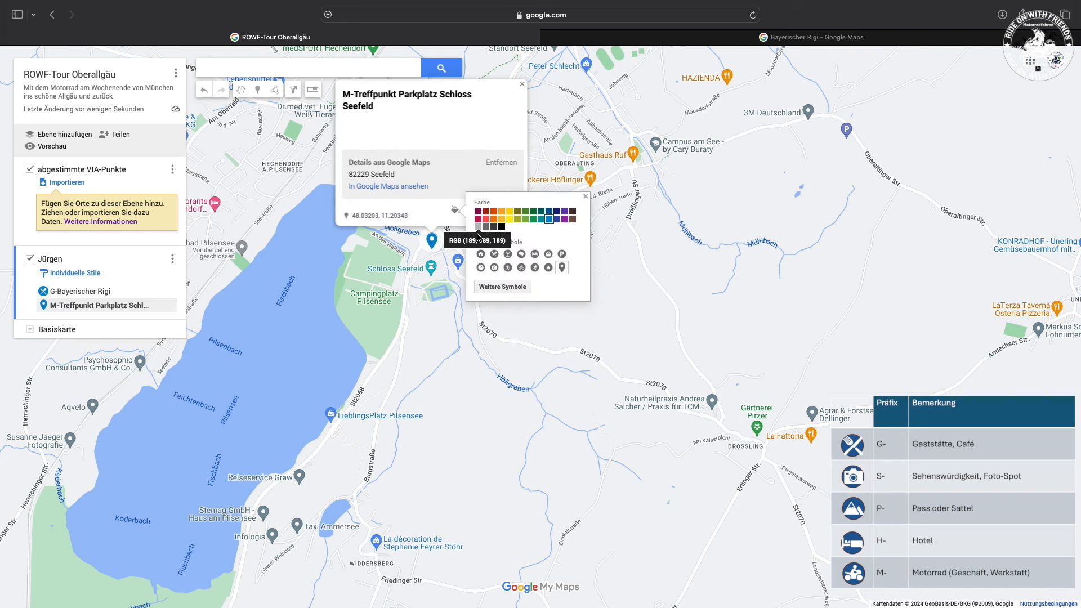
pyautogui.click(521, 267)
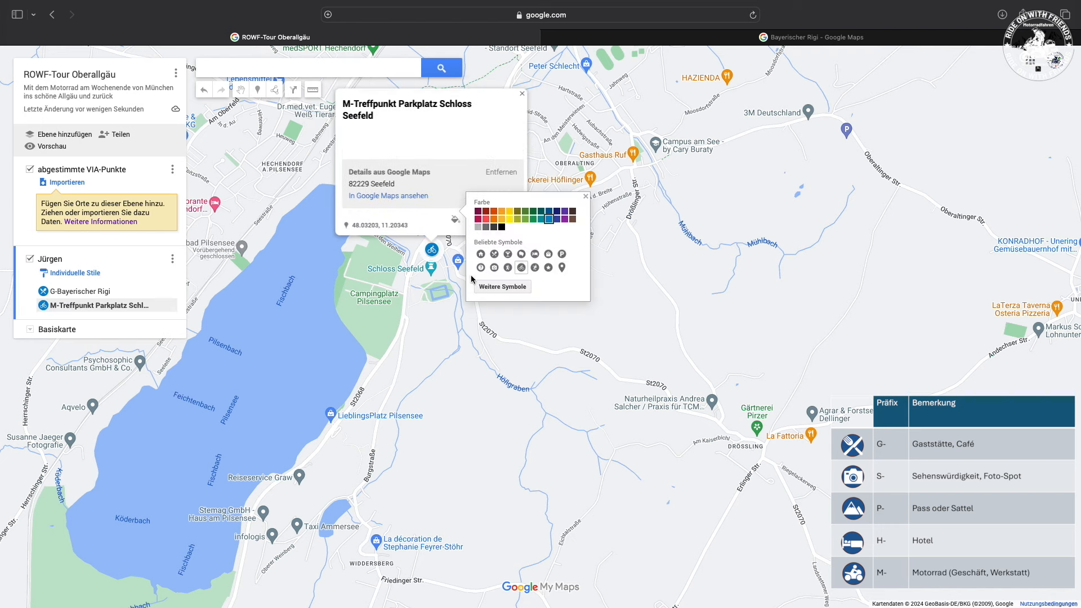
pyautogui.click(470, 220)
pyautogui.write('9:00')
pyautogui.click(358, 223)
# Step: Search for held flag and add the Held Flagship-Store in Sonthofen to the participant's layer
pyautogui.click(307, 72)
pyautogui.write('held f')
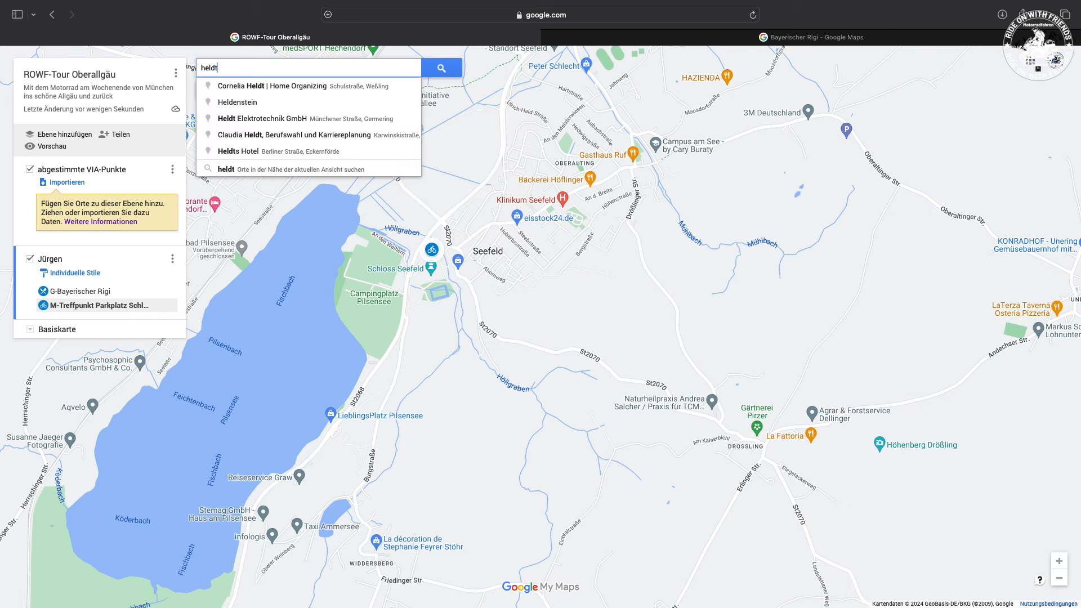
pyautogui.write('lag')
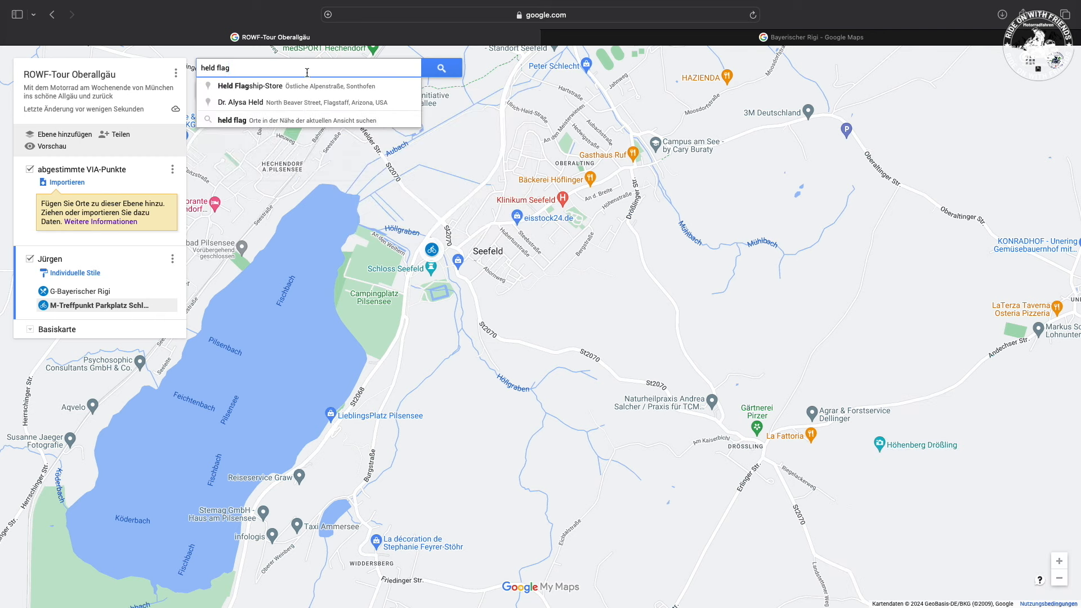
pyautogui.press('Return')
pyautogui.click(488, 290)
# Step: Rename the store marker as M-Held Flagship-Store and describe it as "Einkaufen :-)"
pyautogui.click(559, 291)
pyautogui.press('Home')
pyautogui.write('M-')
pyautogui.click(461, 184)
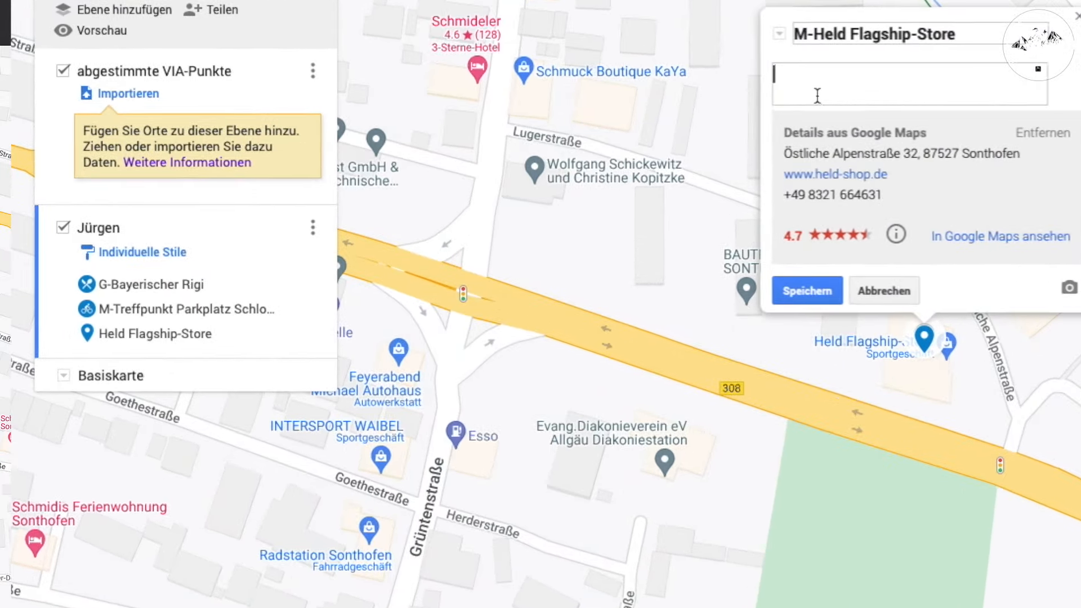
pyautogui.write('Einkaufen :-)')
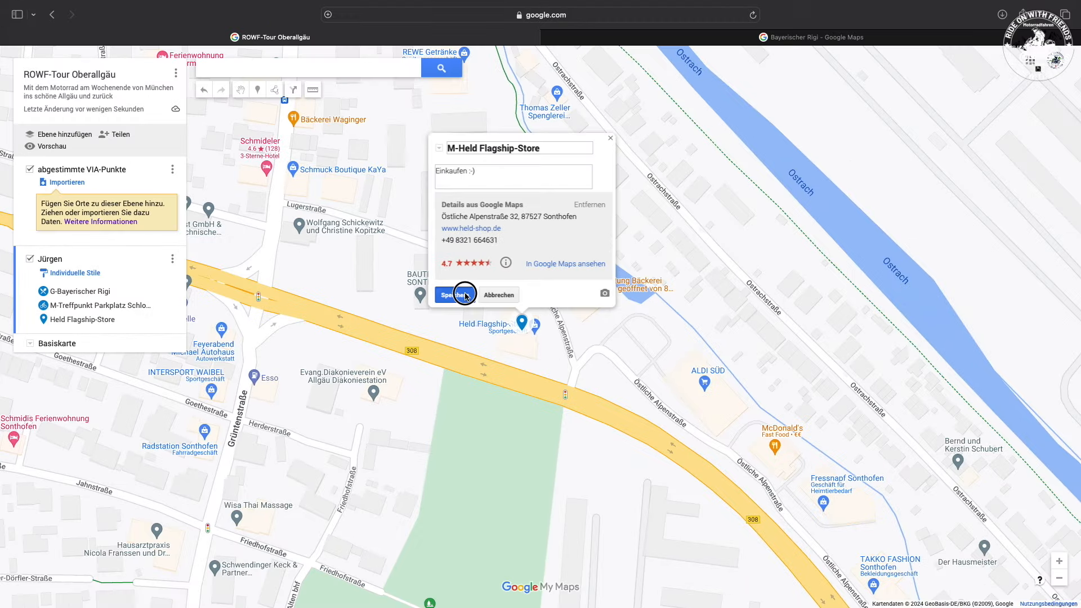
pyautogui.click(503, 293)
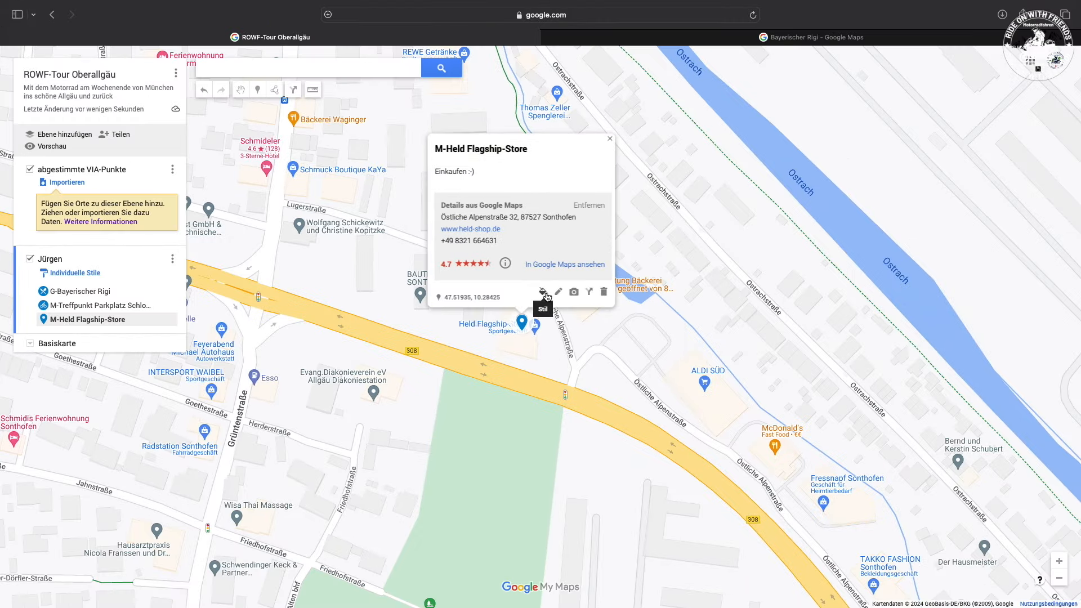
# Step: Give the M-Held Flagship-Store marker the bike symbol and close its details
pyautogui.click(599, 289)
pyautogui.click(609, 350)
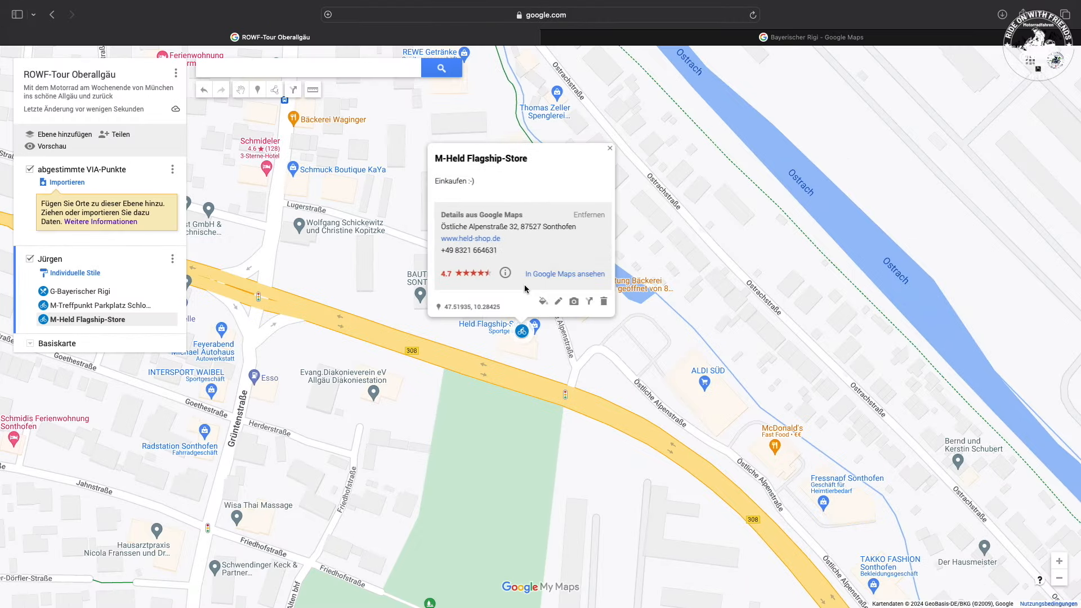
pyautogui.click(612, 151)
# Step: Search the map for Oberjoch
pyautogui.write('O')
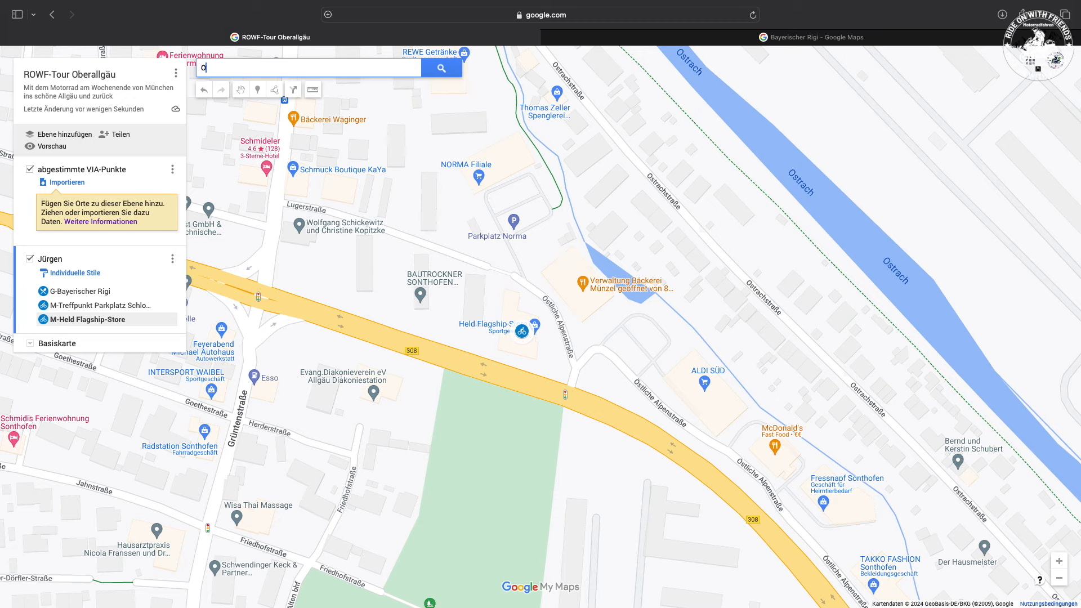
pyautogui.write('beralp')
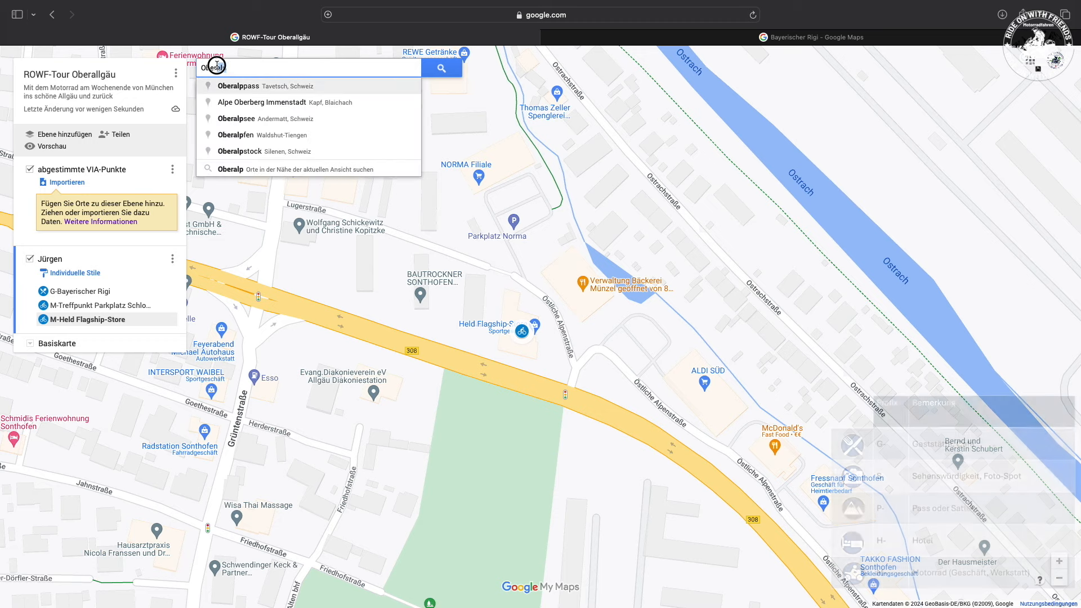
pyautogui.press('BackSpace')
pyautogui.press('BackSpace')
pyautogui.press('BackSpace')
pyautogui.write('joch')
pyautogui.press('Return')
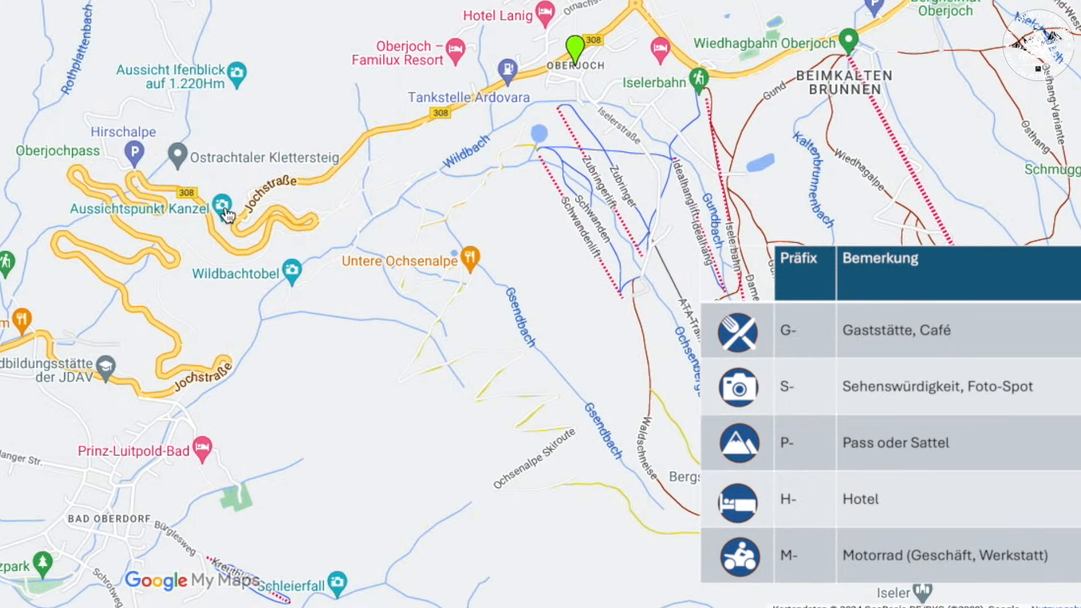
# Step: Add the Aussichtspunkt Kanzel viewpoint on Jochstraße to the participant's layer and open its entry for editing
pyautogui.click(330, 406)
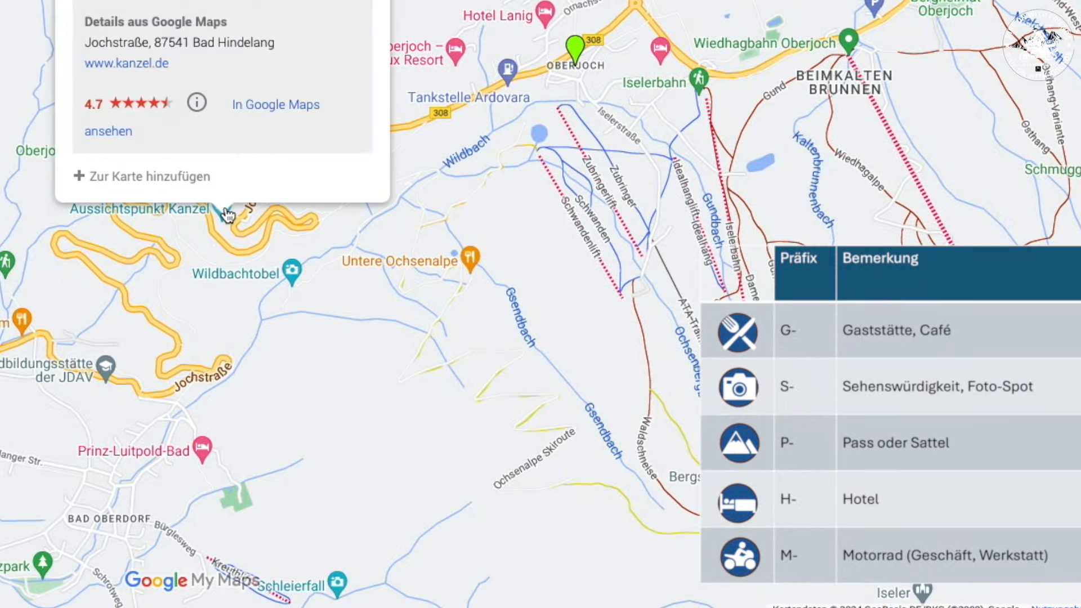
pyautogui.click(359, 1)
pyautogui.scroll(3, 186, 170)
pyautogui.moveTo(289, 335); pyautogui.dragTo(158, 69)
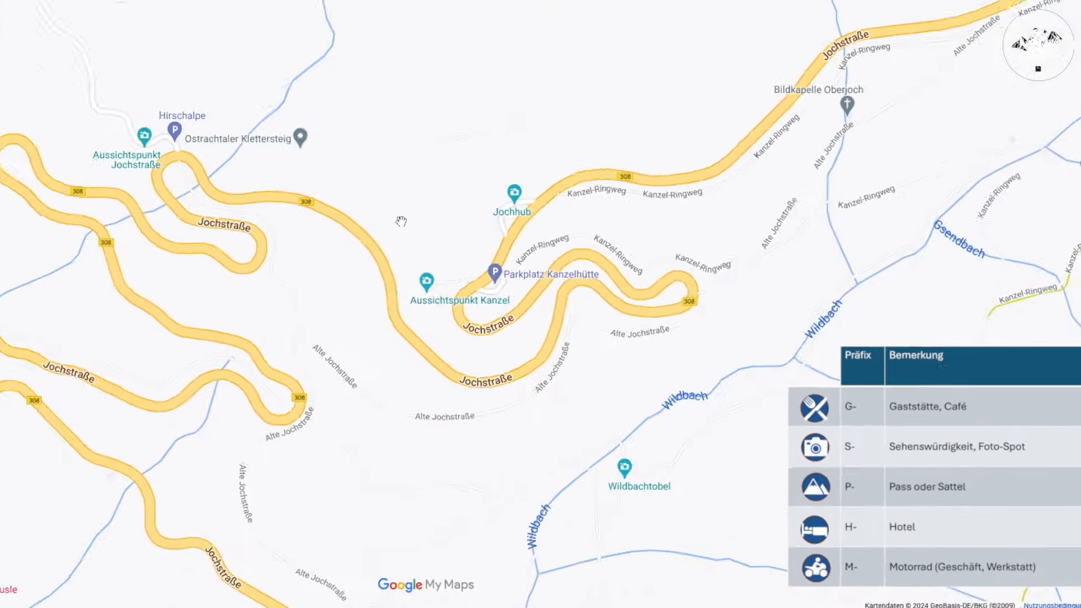
pyautogui.click(426, 280)
pyautogui.click(363, 256)
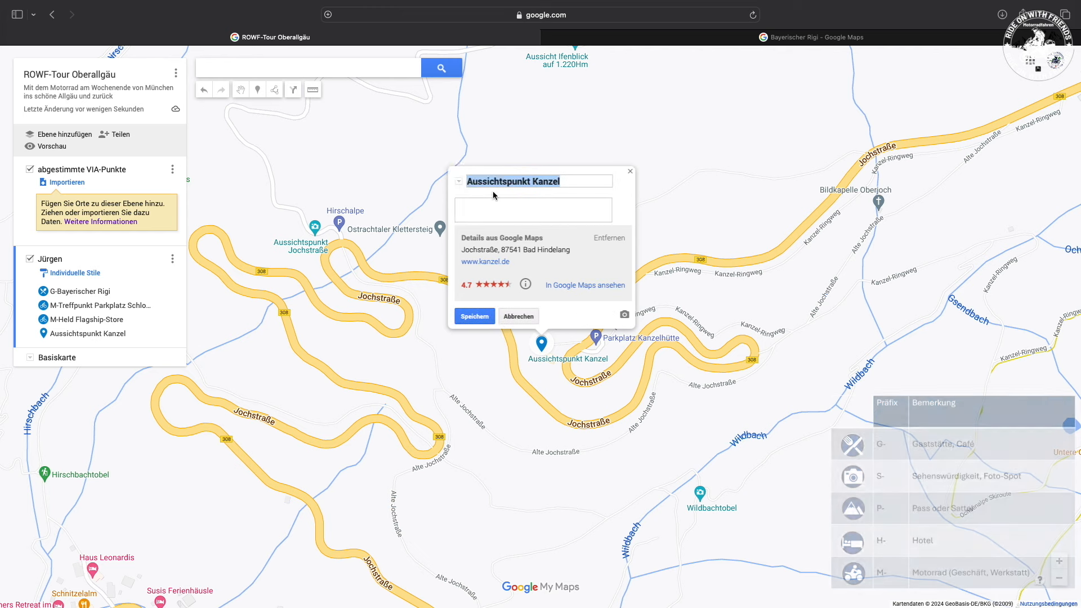
# Step: Rename the viewpoint marker as S-Aussichtspunkt Kanzel and give it the camera symbol
pyautogui.click(470, 180)
pyautogui.write('S-Aussichtspunkt Kanzel')
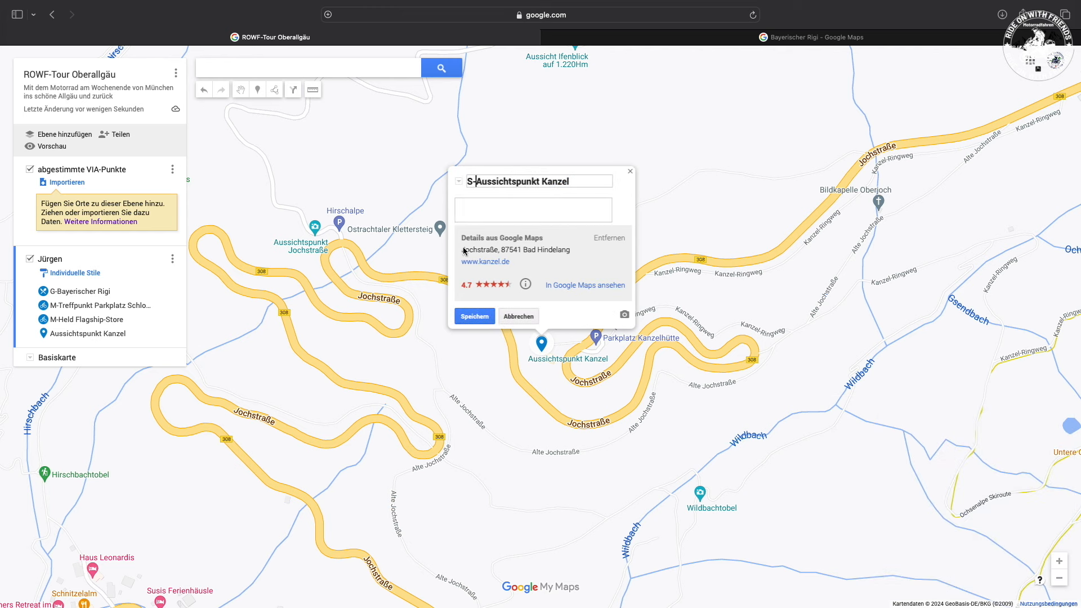
pyautogui.click(475, 316)
pyautogui.click(564, 317)
pyautogui.click(604, 376)
pyautogui.click(624, 181)
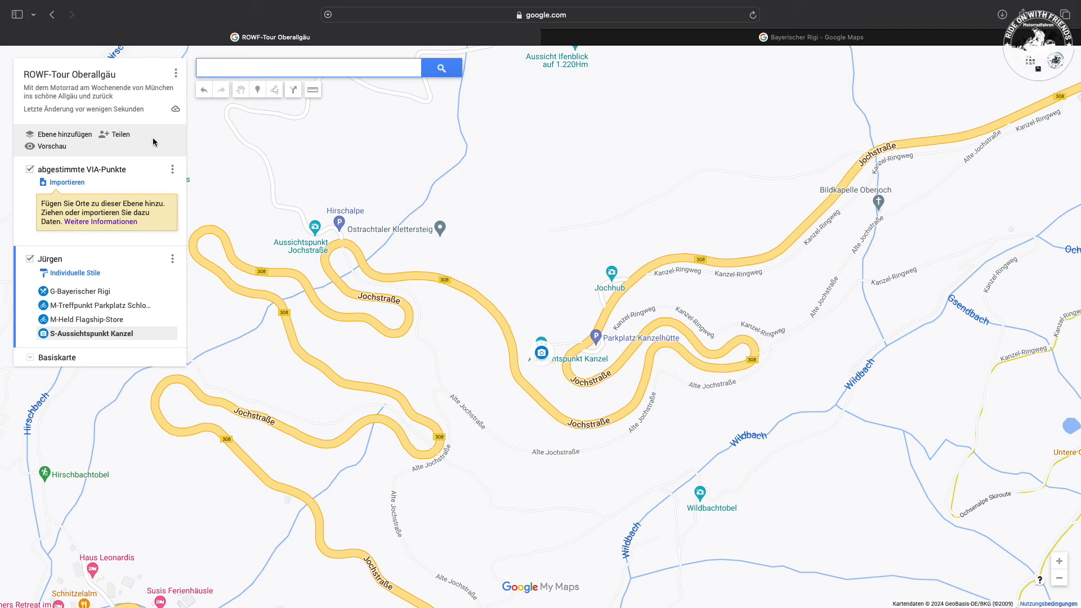
# Step: Share the map so that anyone with the link can view it, and copy the sharing link
pyautogui.click(121, 135)
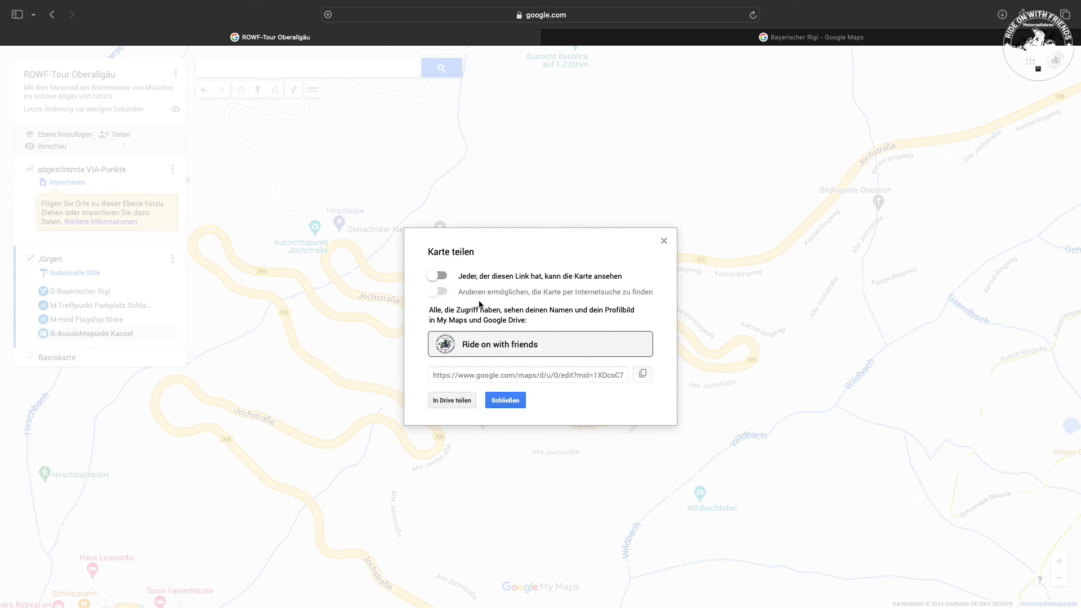
pyautogui.click(443, 276)
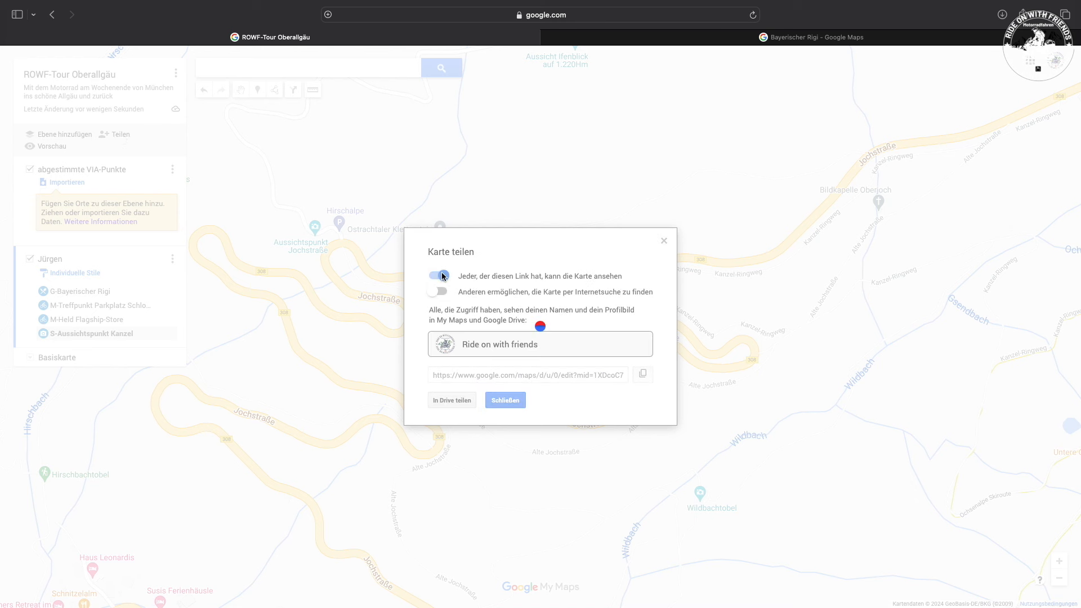
pyautogui.click(642, 375)
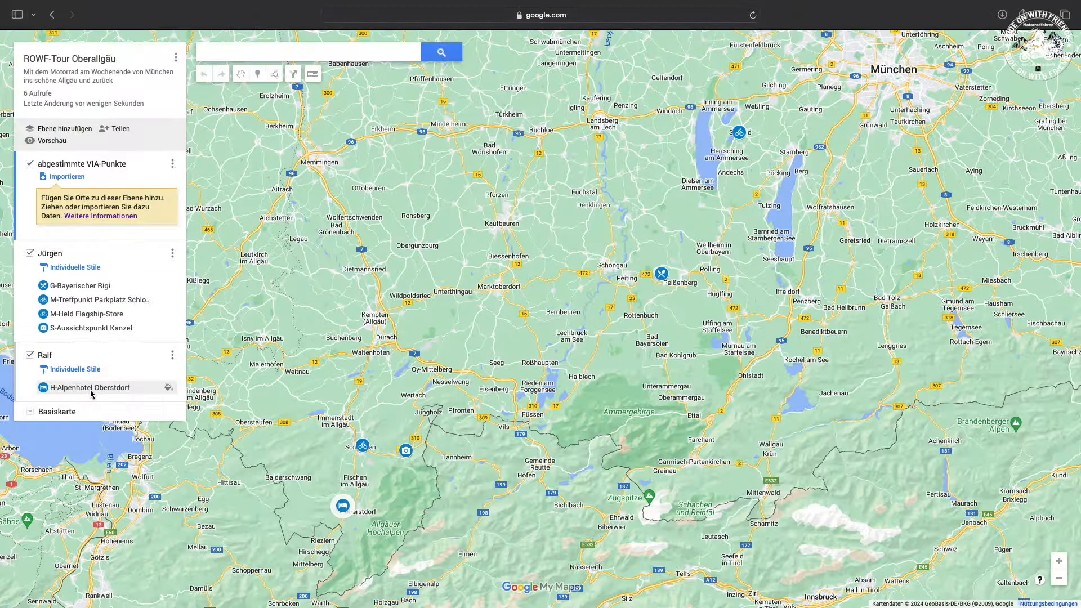
# Step: Add a new layer to the map and name it with the next participant's first name
pyautogui.click(70, 130)
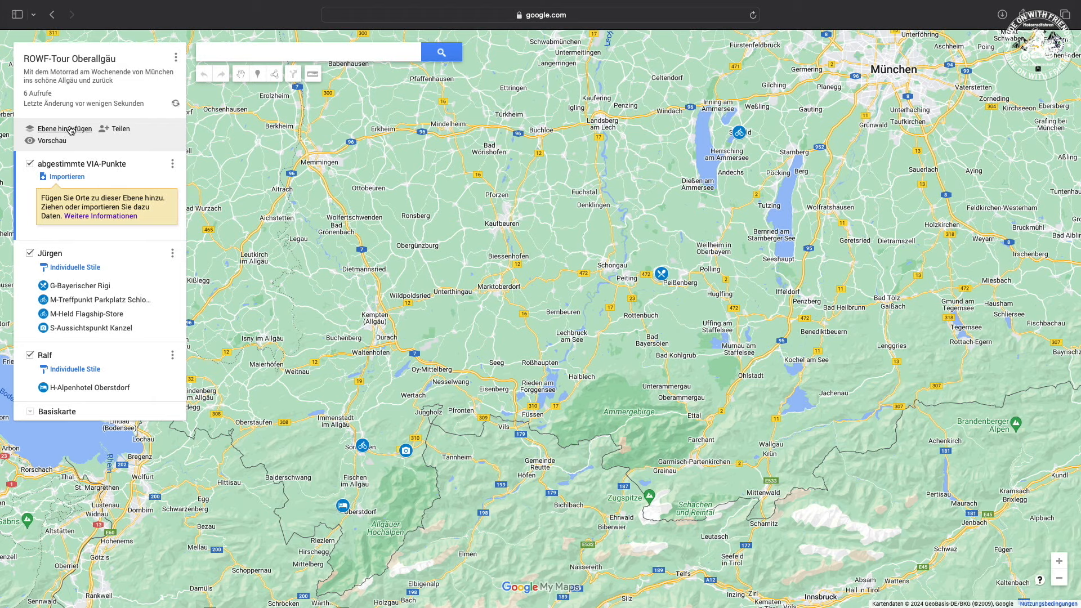
pyautogui.click(86, 415)
pyautogui.write('Claudia')
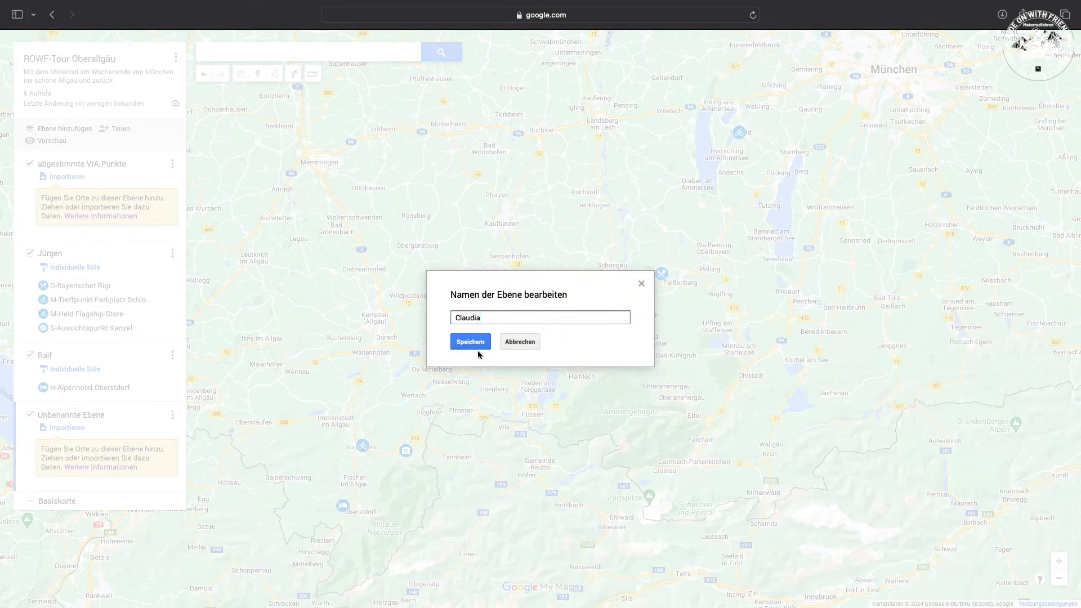
pyautogui.click(479, 351)
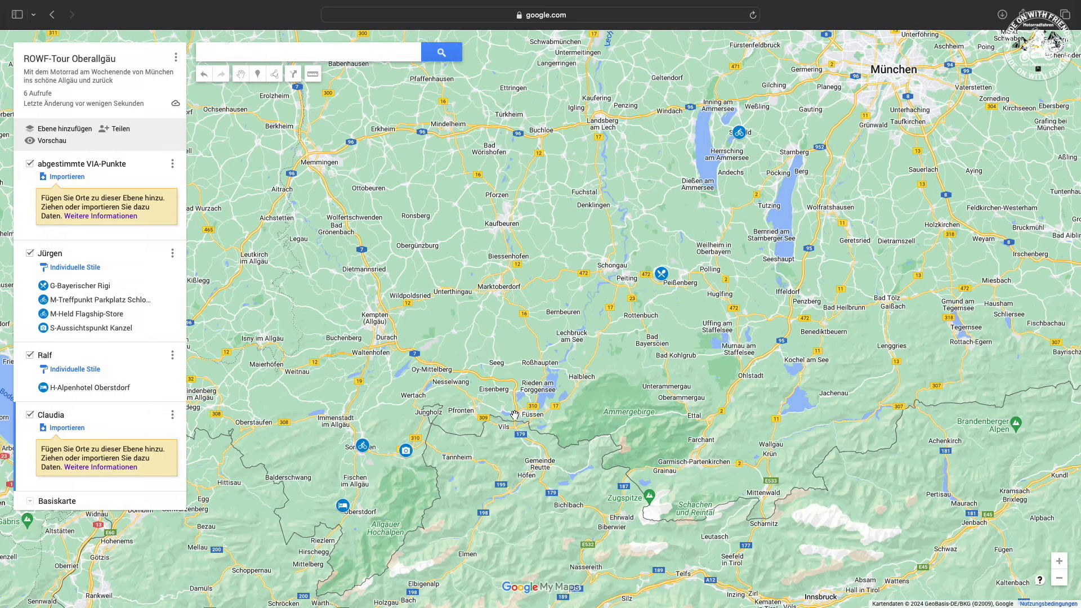
# Step: Search the map area around Füssen for "sehenswürdigkeiten"
pyautogui.scroll(4, 515, 415)
pyautogui.click(269, 45)
pyautogui.write('se')
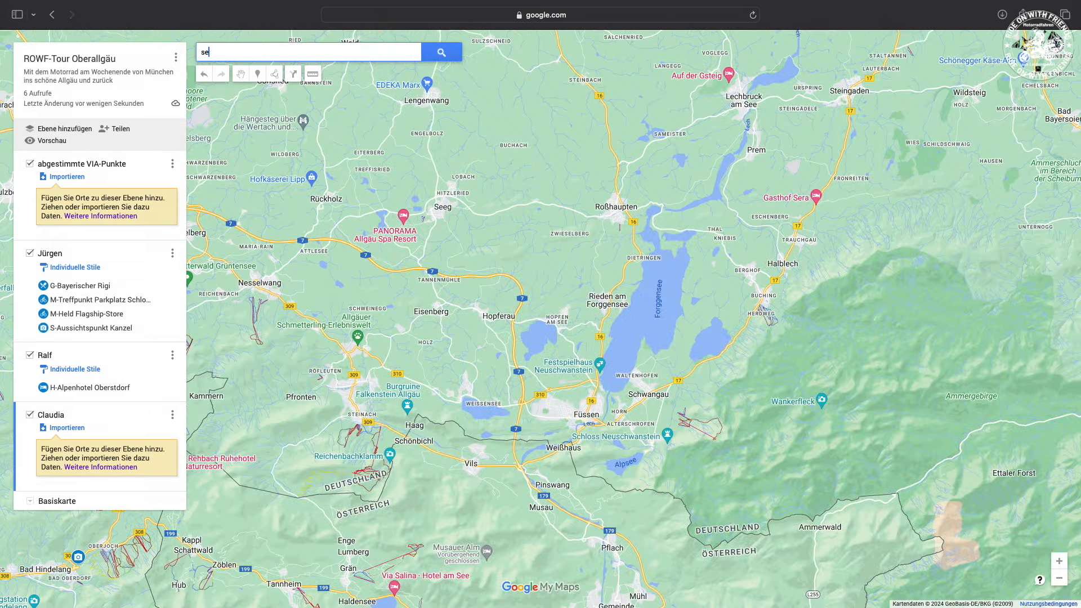
pyautogui.write('henswürdigkeiten')
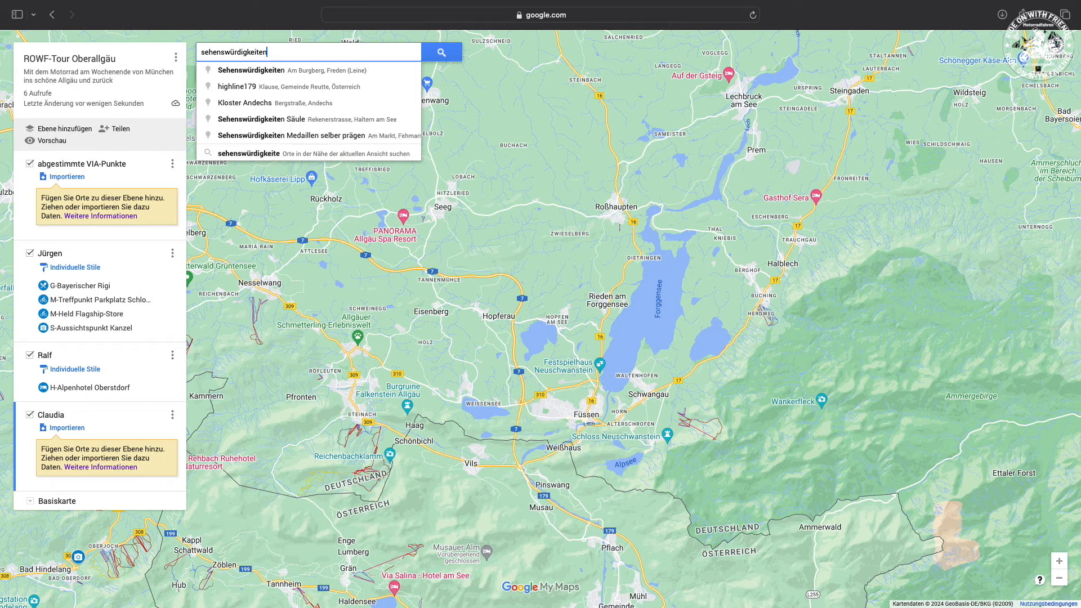
pyautogui.press('Return')
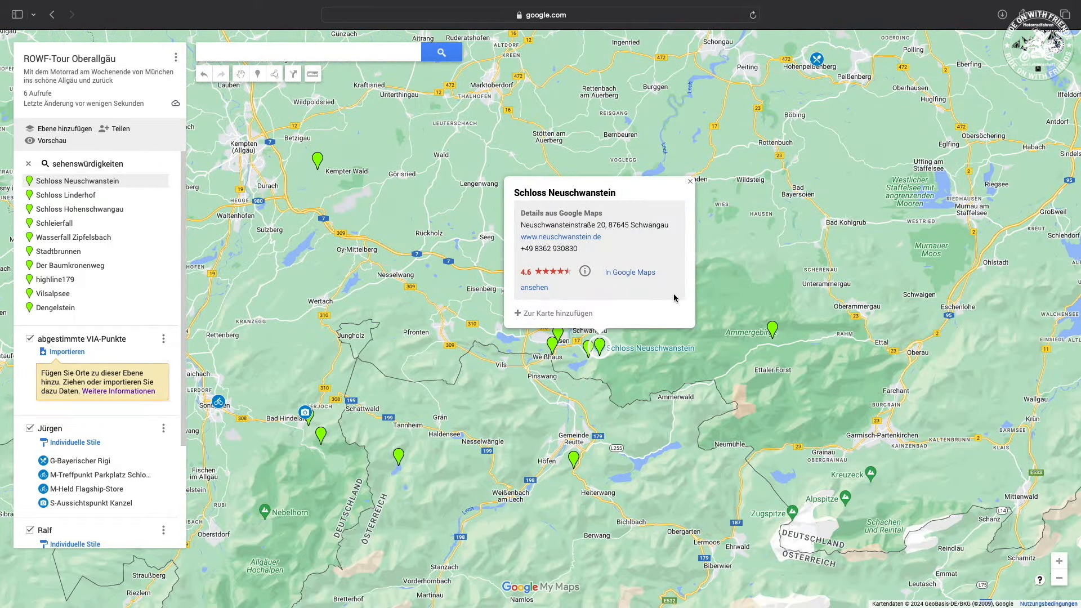
# Step: Add Schloss Neuschwanstein from the search results to the new layer and rename its marker as S-Schloss Neuschwanstein
pyautogui.click(537, 314)
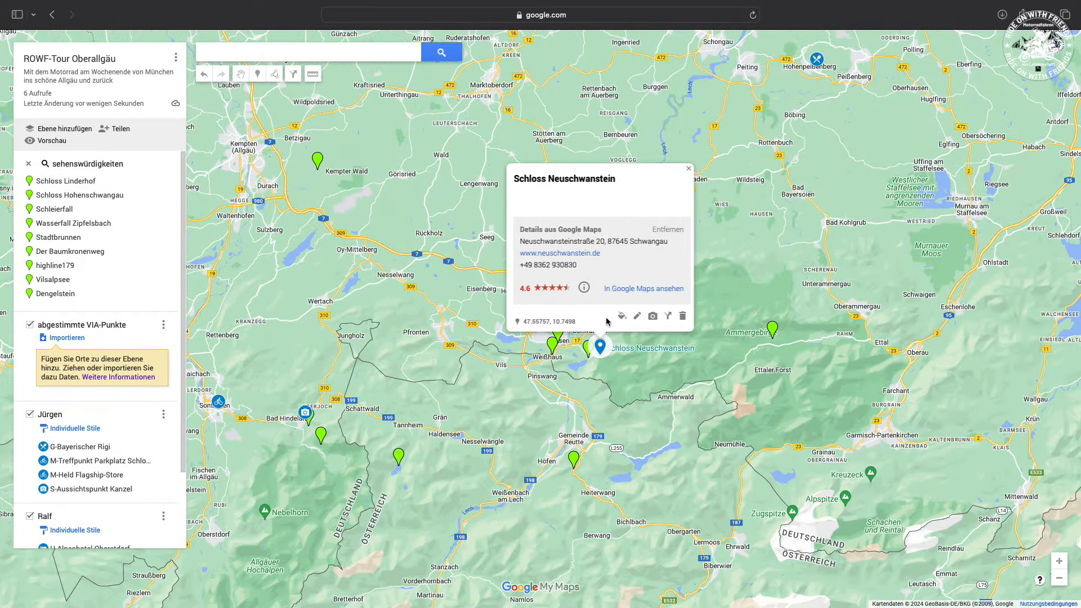
pyautogui.click(637, 315)
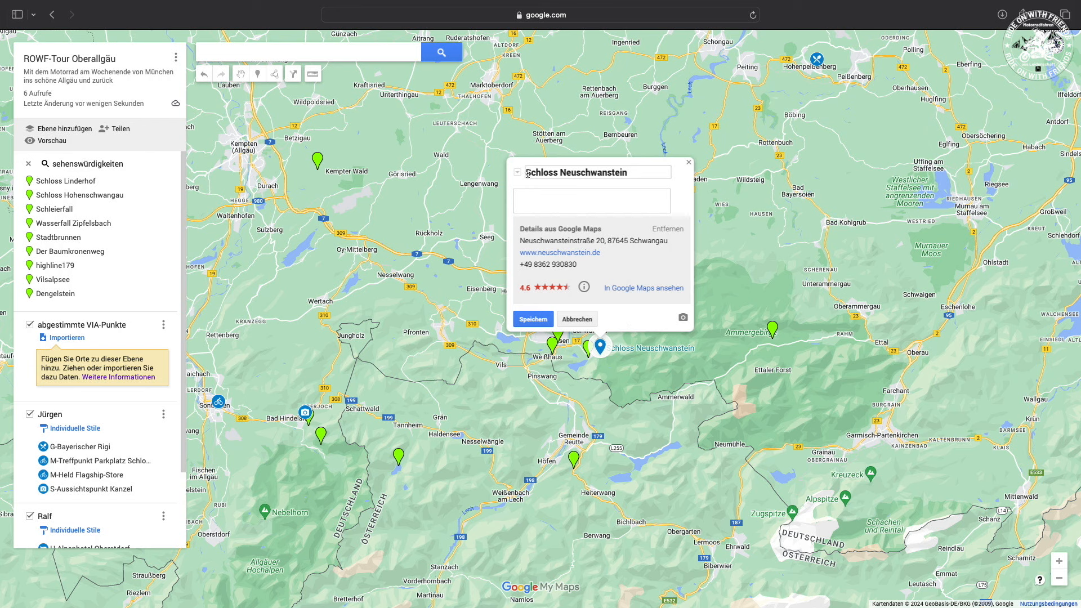
pyautogui.write('S-')
pyautogui.click(533, 319)
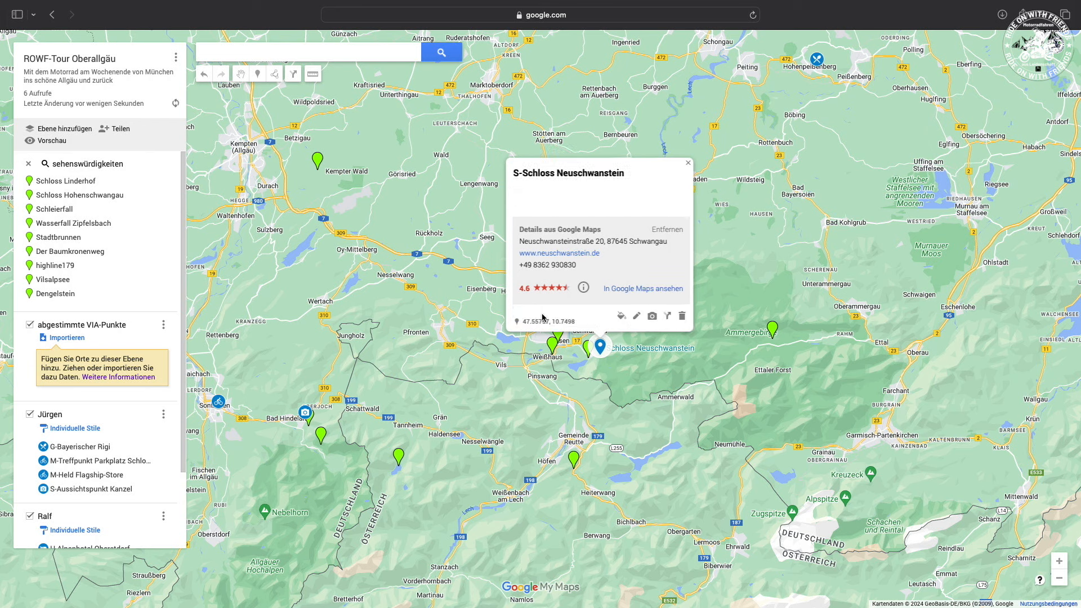
# Step: Give the S-Schloss Neuschwanstein marker the camera symbol and close the symbol selection
pyautogui.click(618, 319)
pyautogui.click(660, 375)
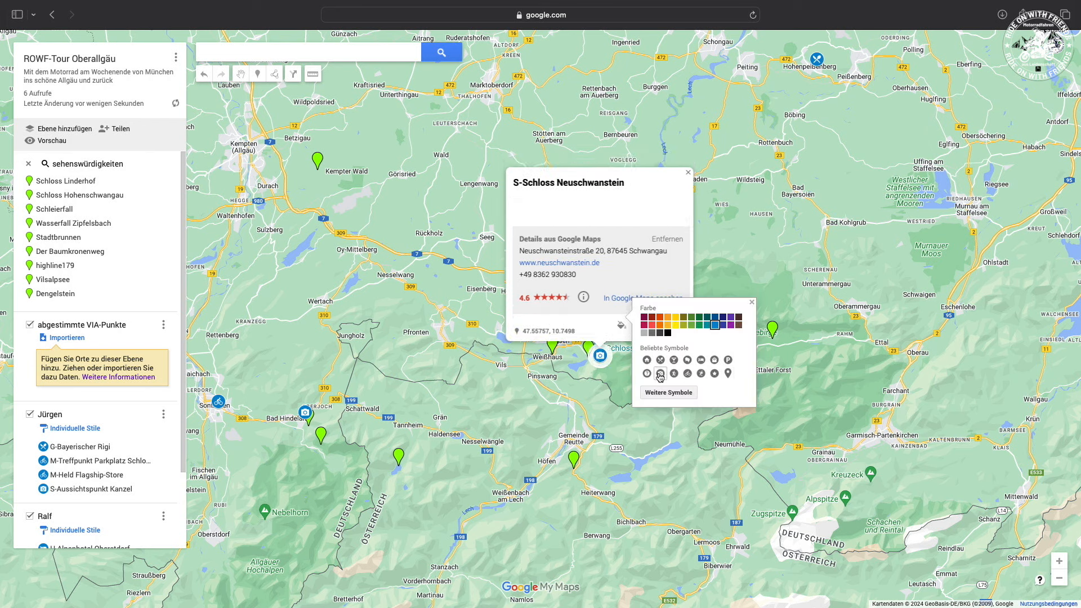
pyautogui.click(614, 367)
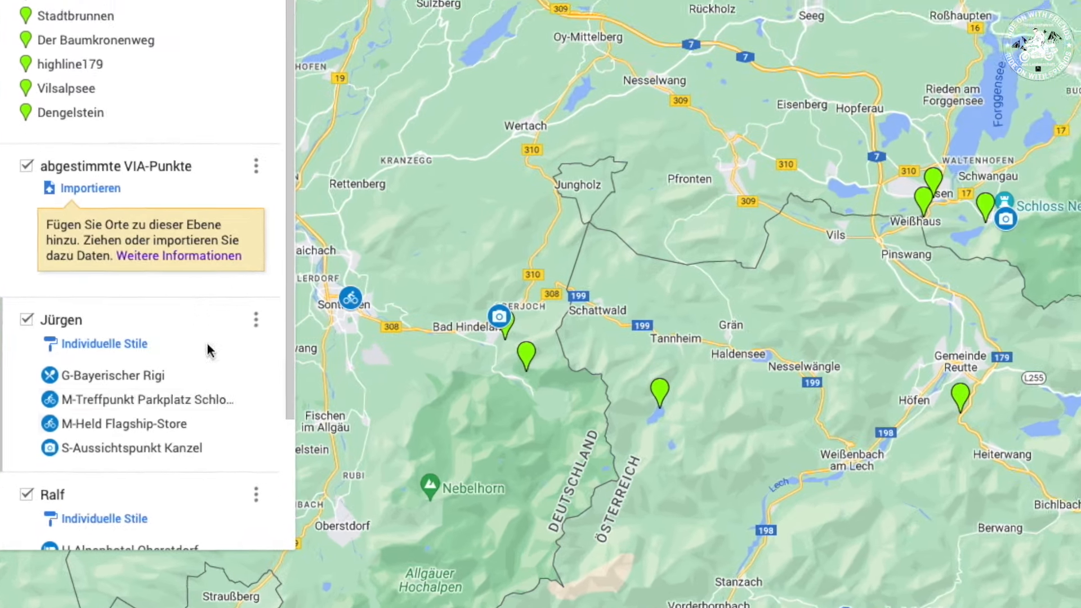
pyautogui.scroll(-3, 189, 421)
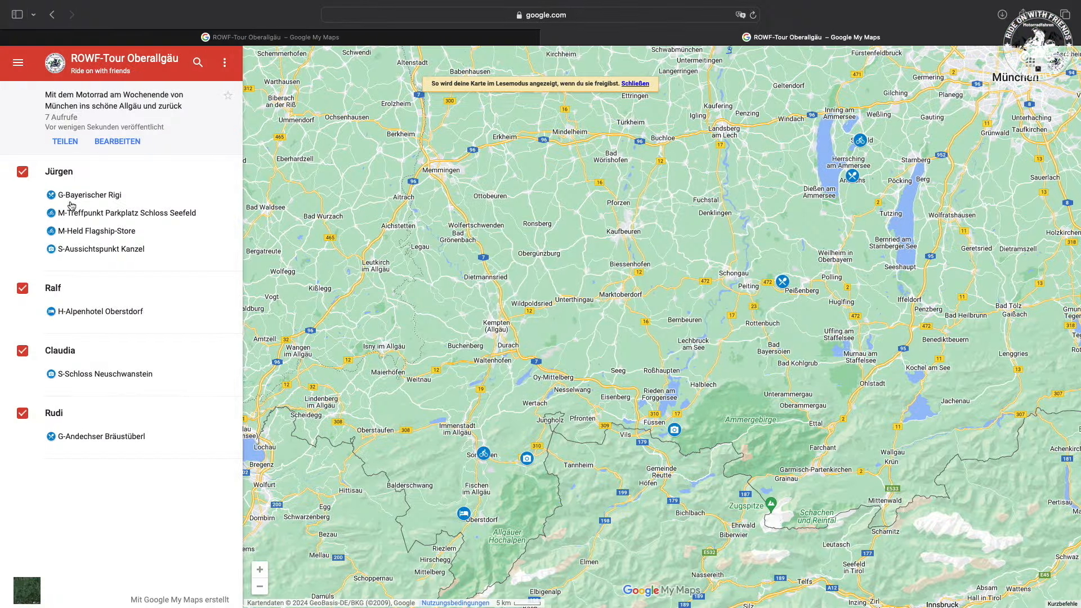
# Step: View the details of S-Schloss Neuschwanstein in the map preview and return to the layer list
pyautogui.click(81, 374)
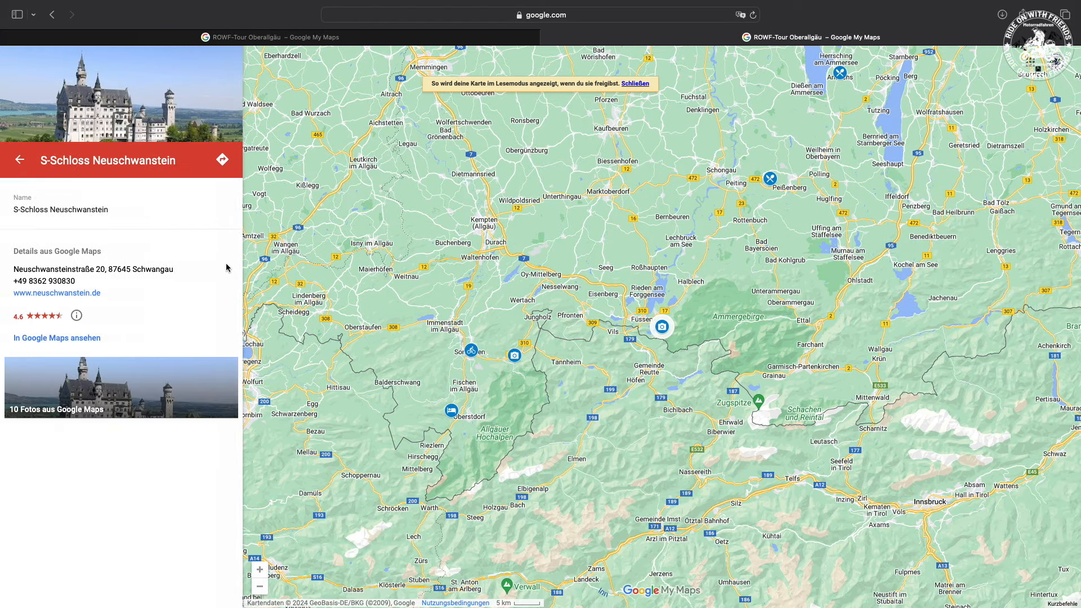
pyautogui.click(20, 169)
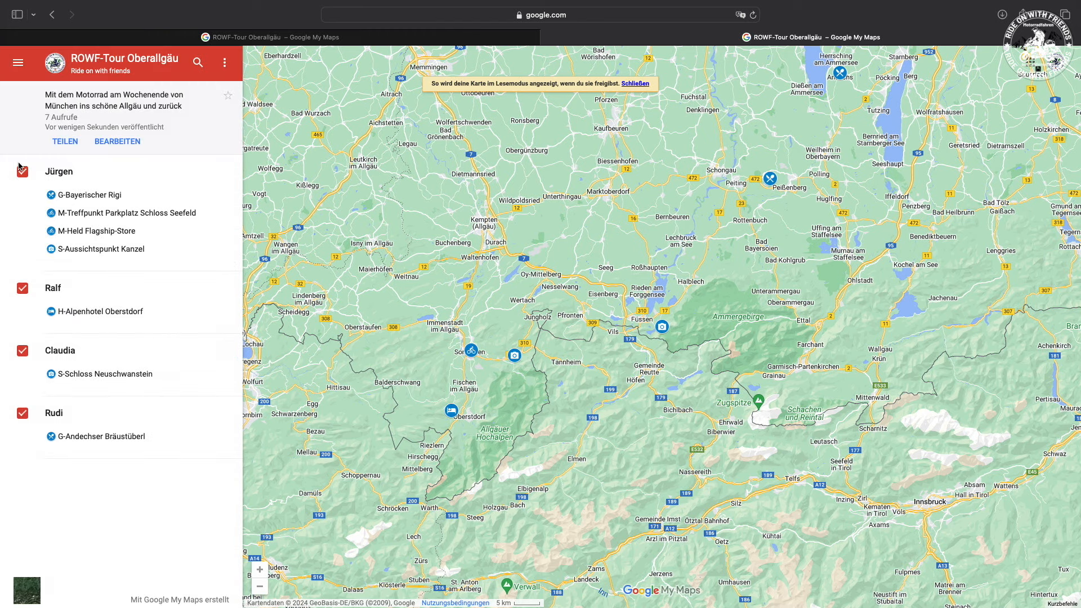
pyautogui.moveTo(601, 4)
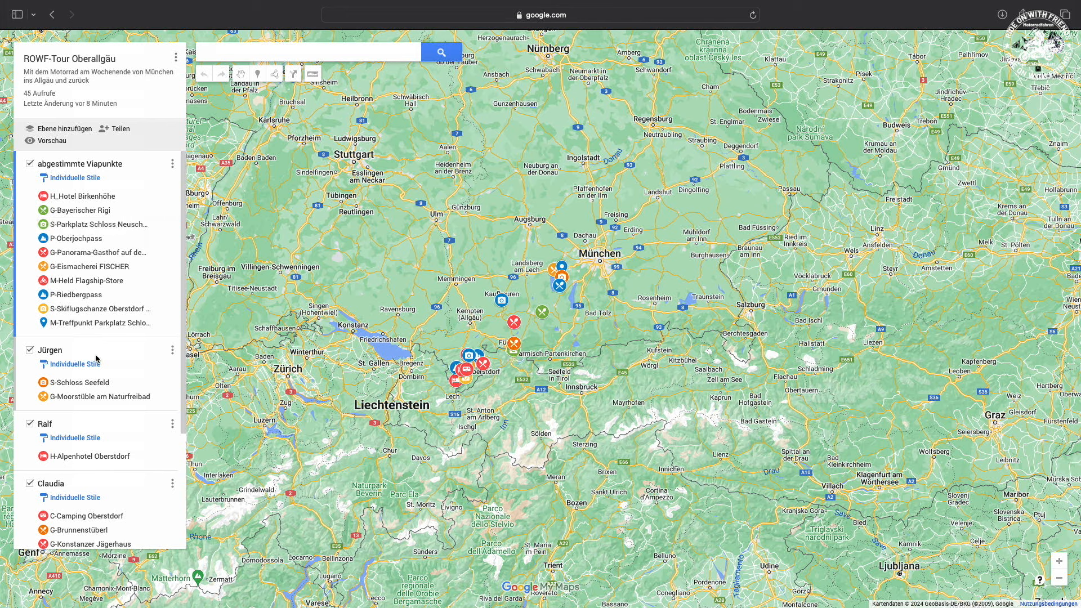
# Step: Look through the participants' layers of the completed tour map and preview the map around the Allgäu
pyautogui.scroll(-3, 123, 434)
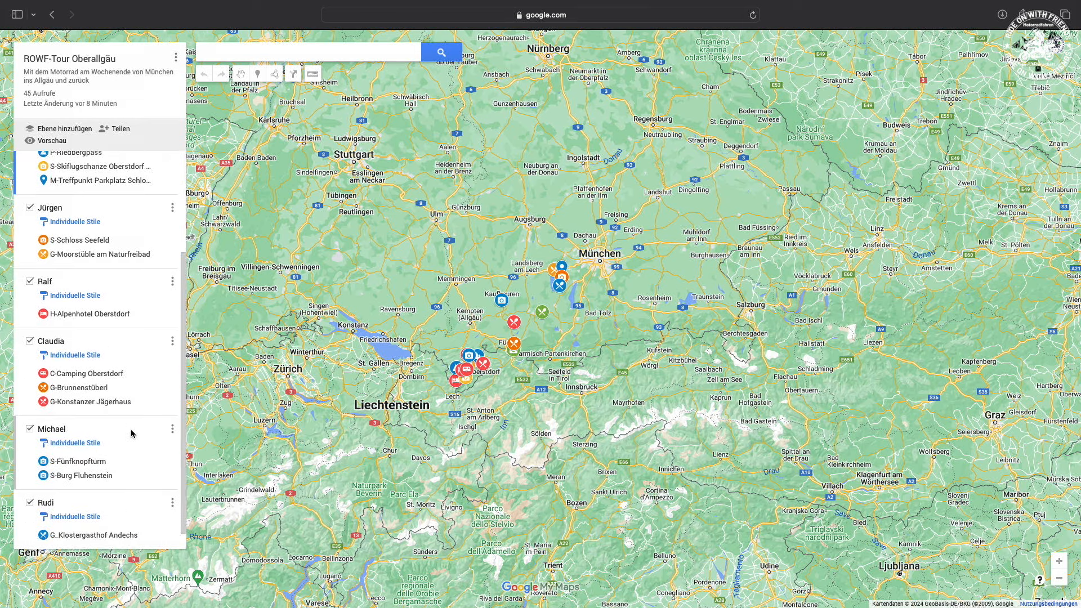
pyautogui.scroll(-1, 133, 434)
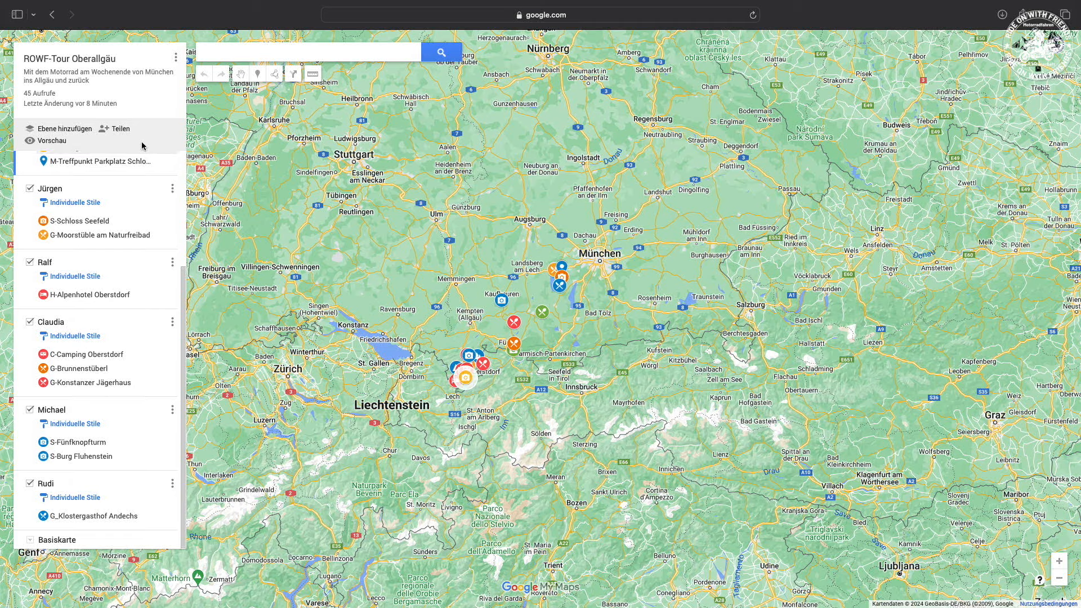
pyautogui.click(56, 141)
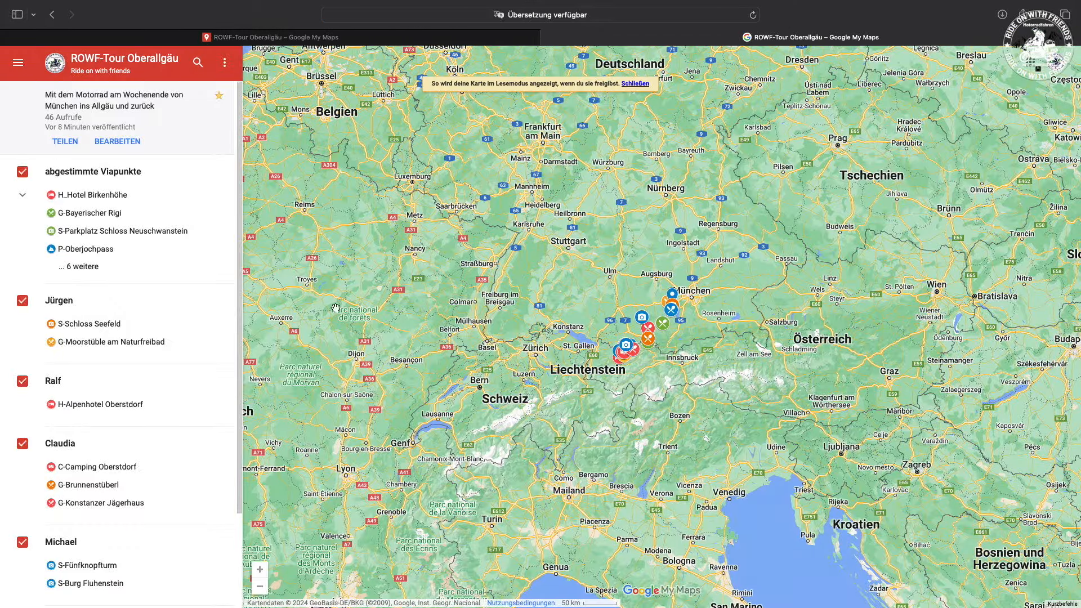
pyautogui.scroll(3, 716, 345)
pyautogui.scroll(5, 717, 344)
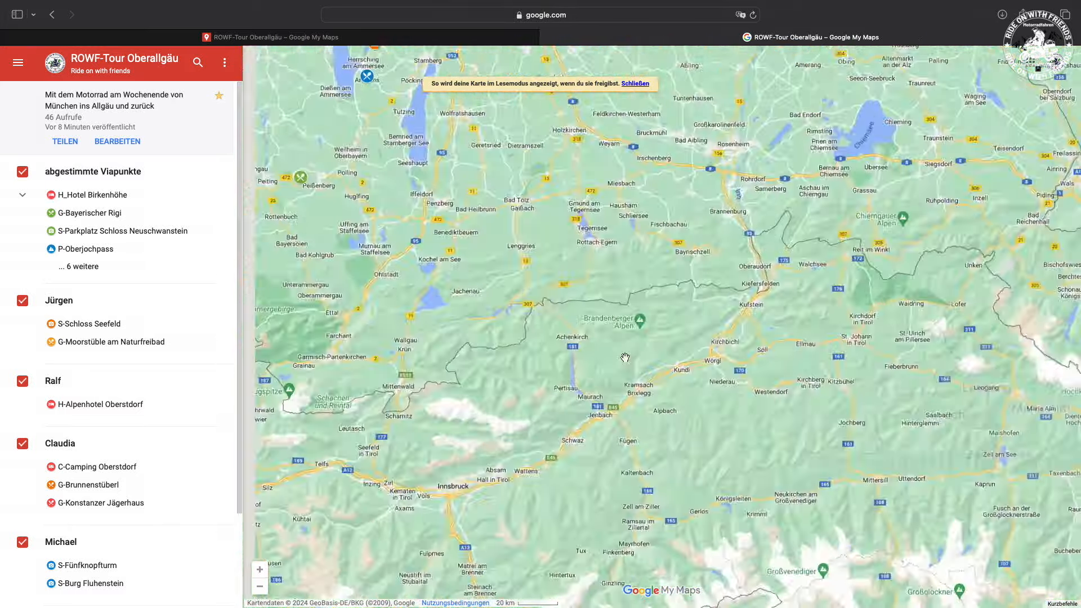
pyautogui.moveTo(379, 363); pyautogui.dragTo(934, 387)
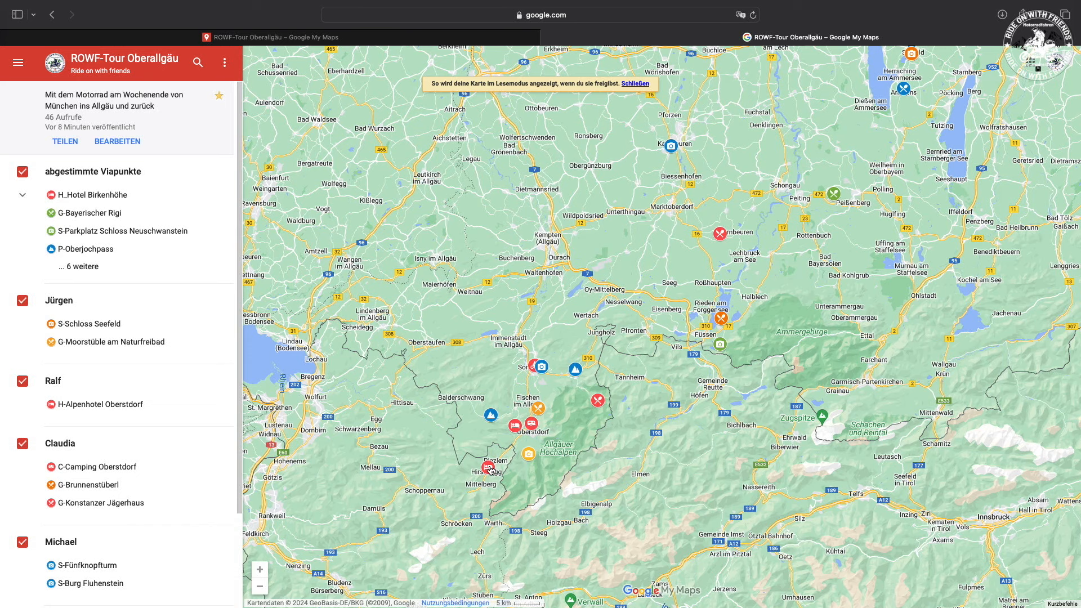
# Step: View the details of H_Hotel Birkenhöhe and P-Oberjochpass in the preview, returning to the list after each
pyautogui.click(128, 198)
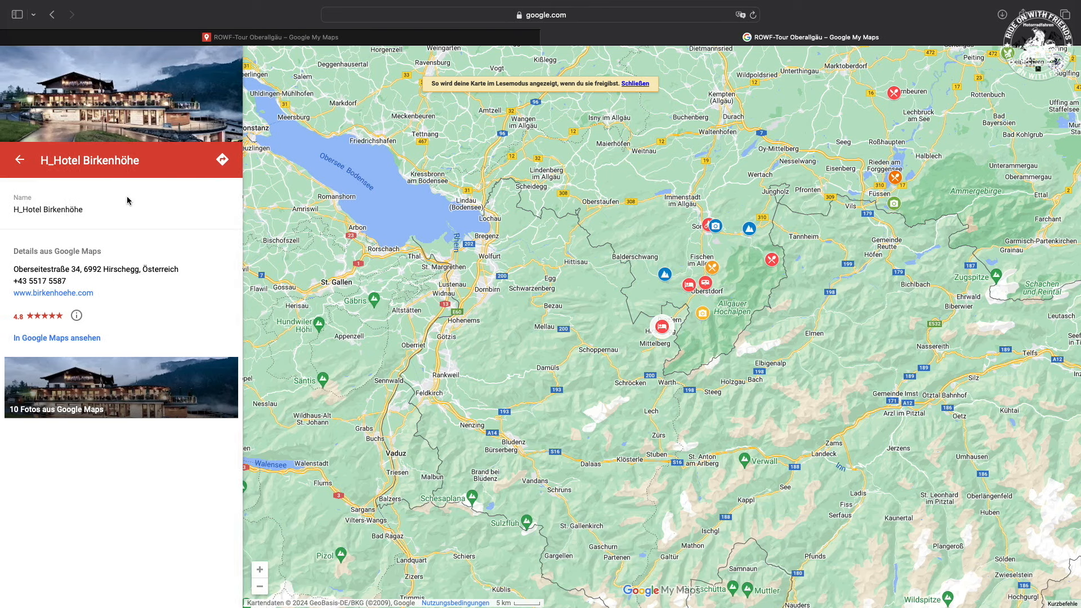
pyautogui.click(21, 161)
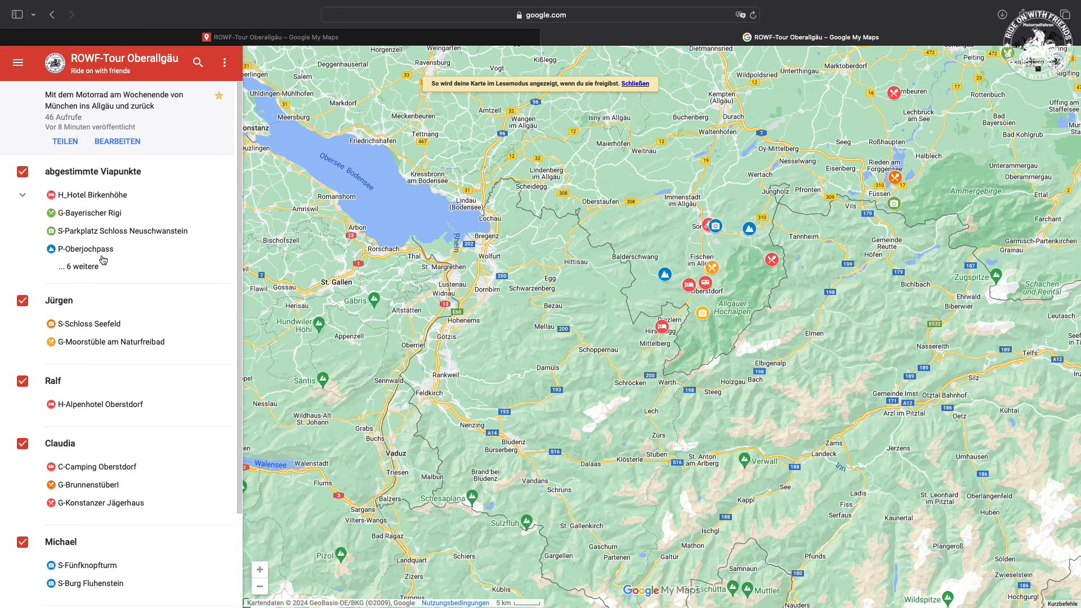
pyautogui.click(86, 249)
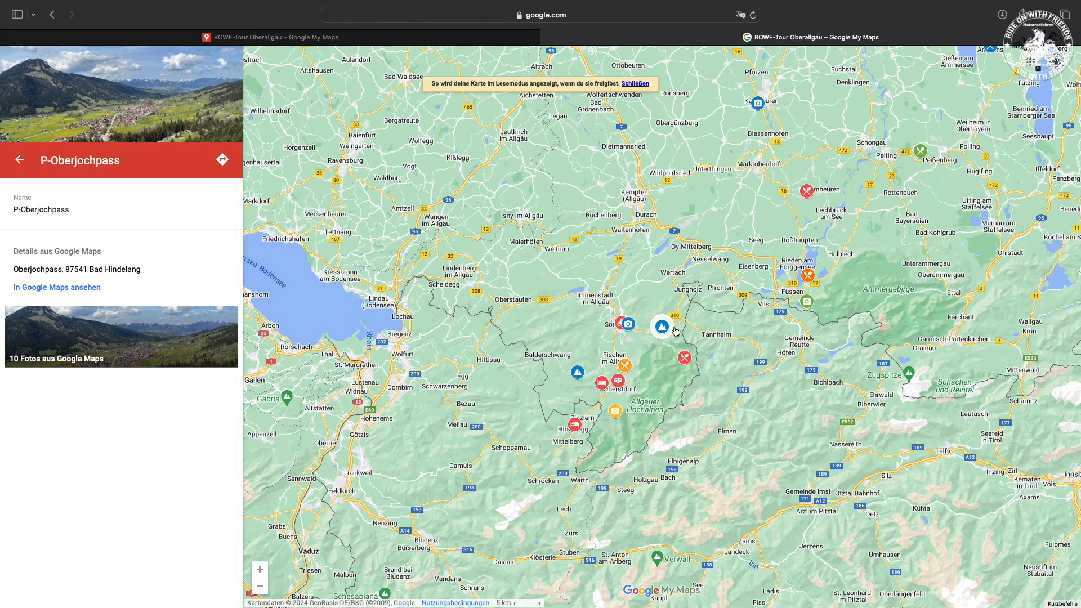
pyautogui.click(21, 163)
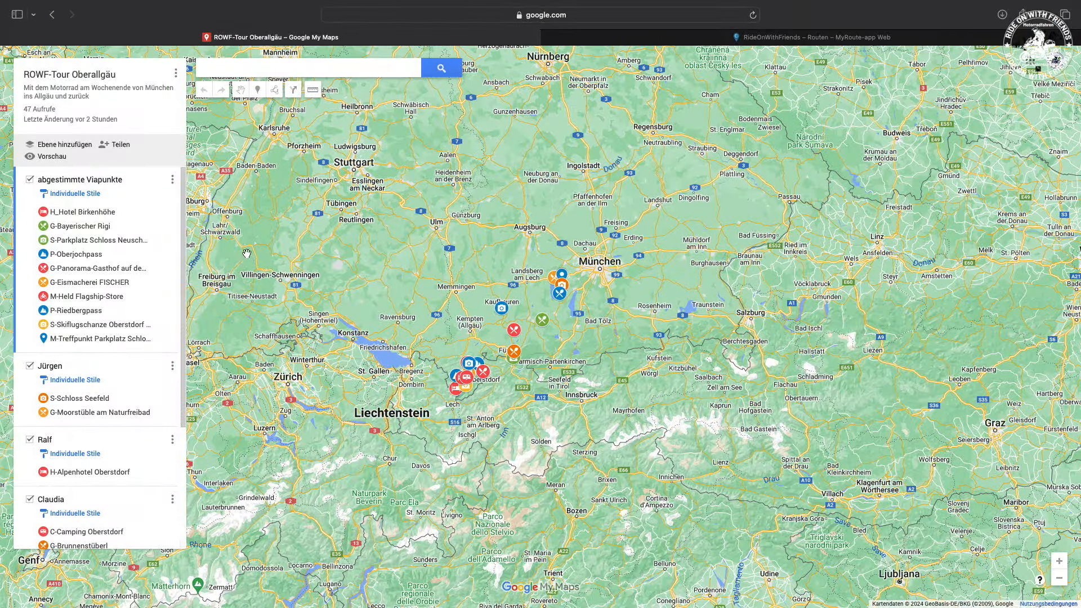
# Step: Check the details of the hotel, Schloss Neuschwanstein parking and Panorama-Gasthof markers in the abgestimmte Viapunkte layer
pyautogui.click(74, 214)
pyautogui.click(73, 242)
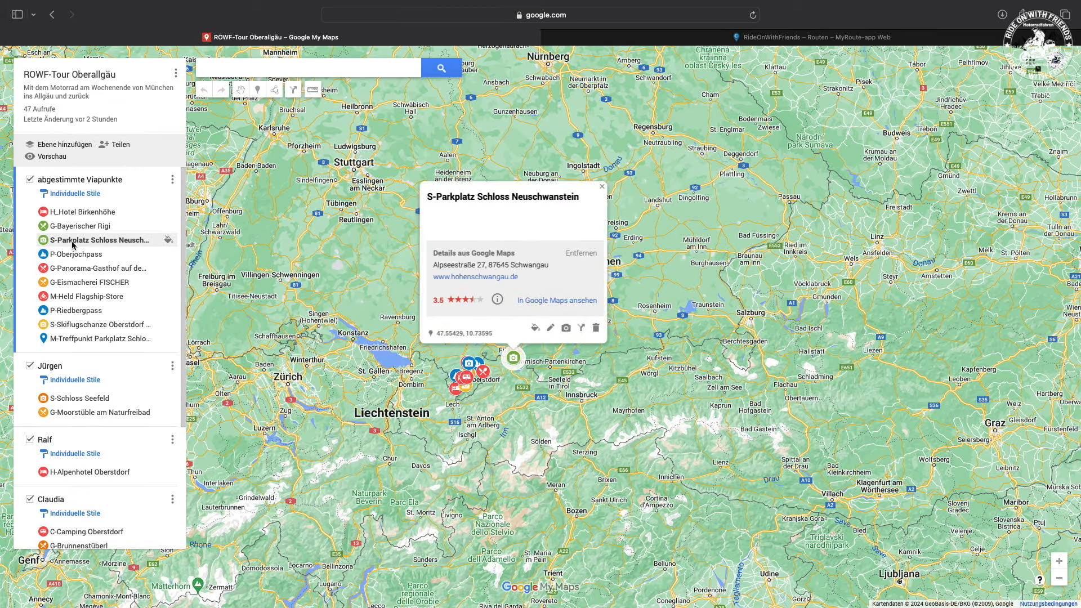
pyautogui.click(74, 269)
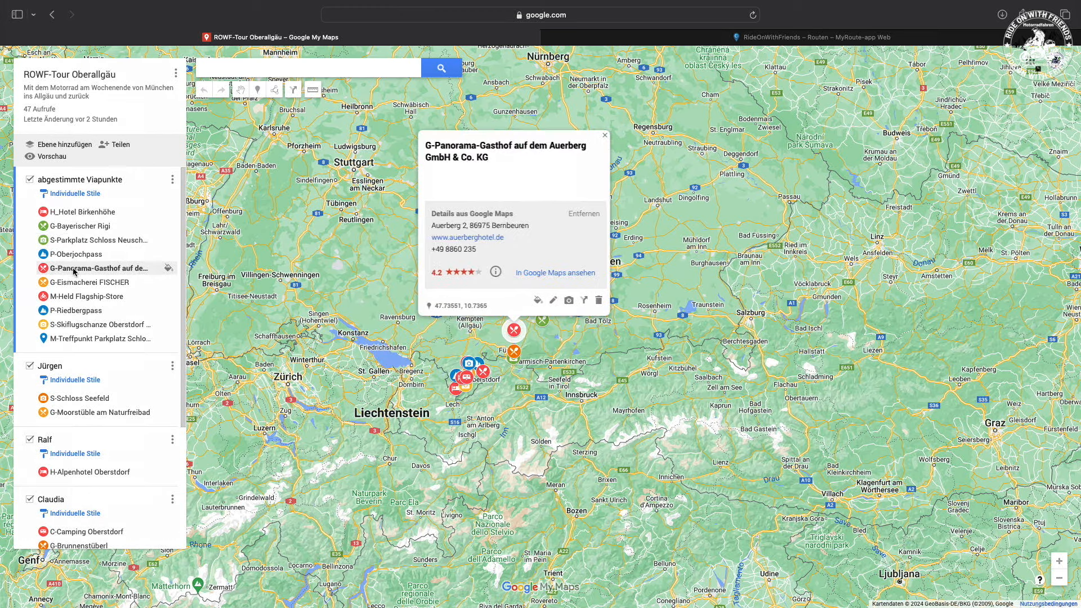
pyautogui.click(244, 308)
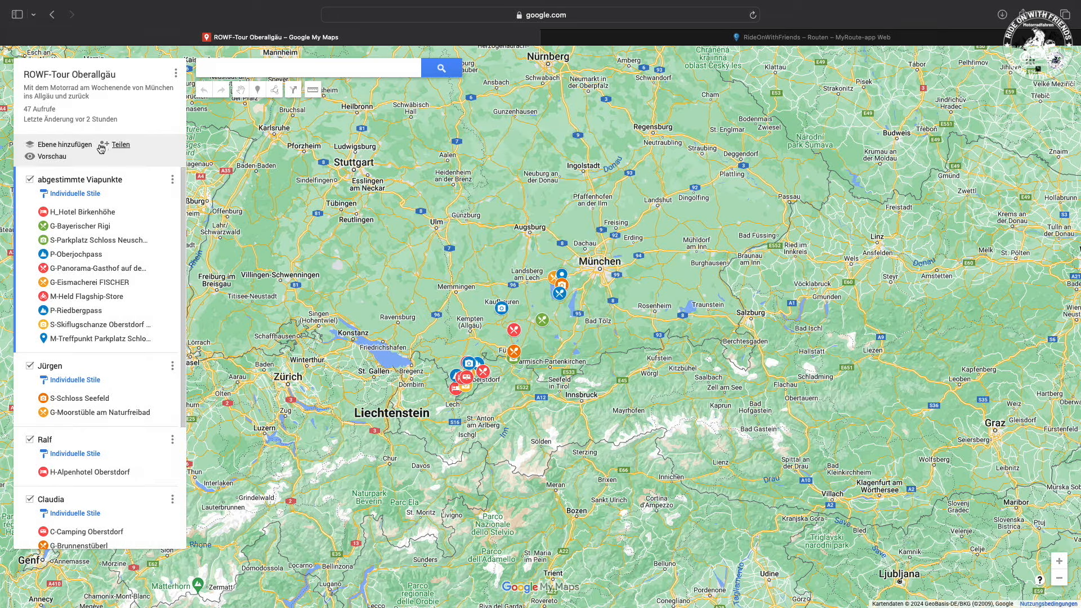
# Step: Export the abgestimmte Viapunkte layer as a KML file instead of KMZ and download it
pyautogui.click(172, 181)
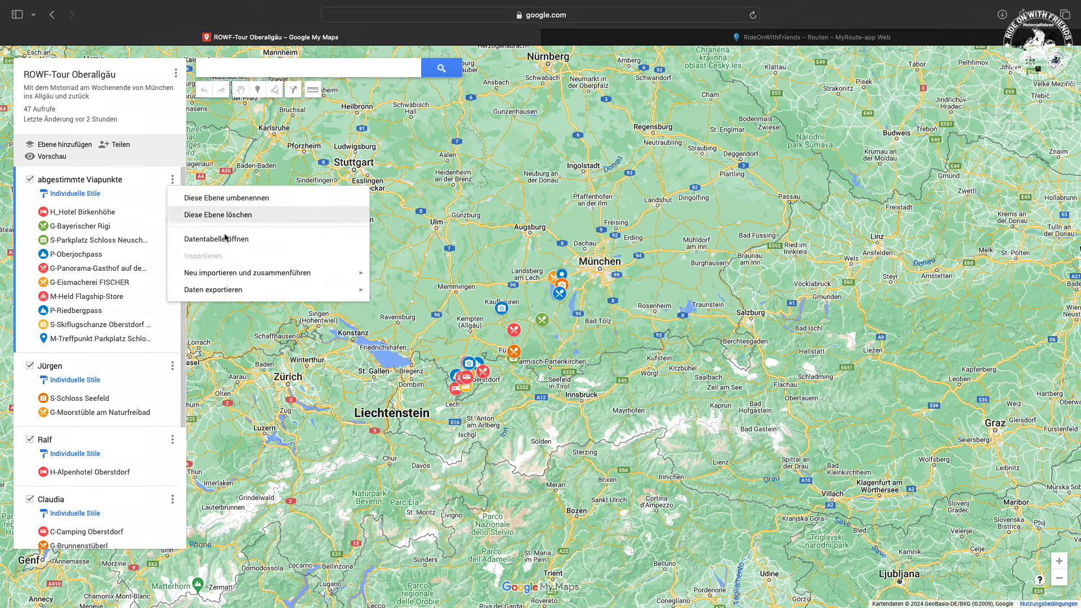
pyautogui.moveTo(243, 294)
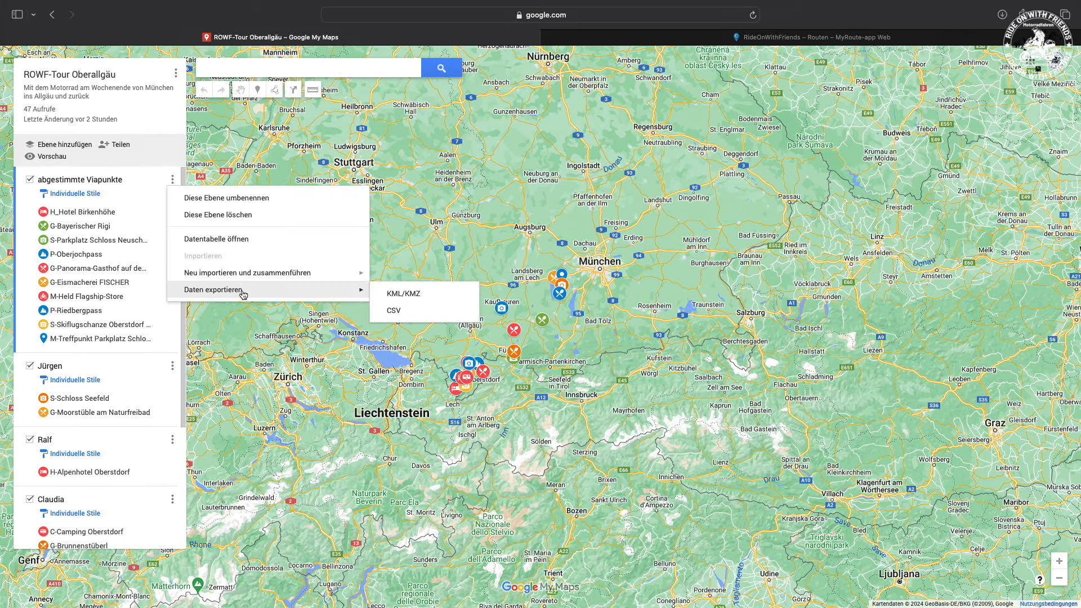
pyautogui.click(388, 298)
pyautogui.click(372, 334)
pyautogui.click(390, 357)
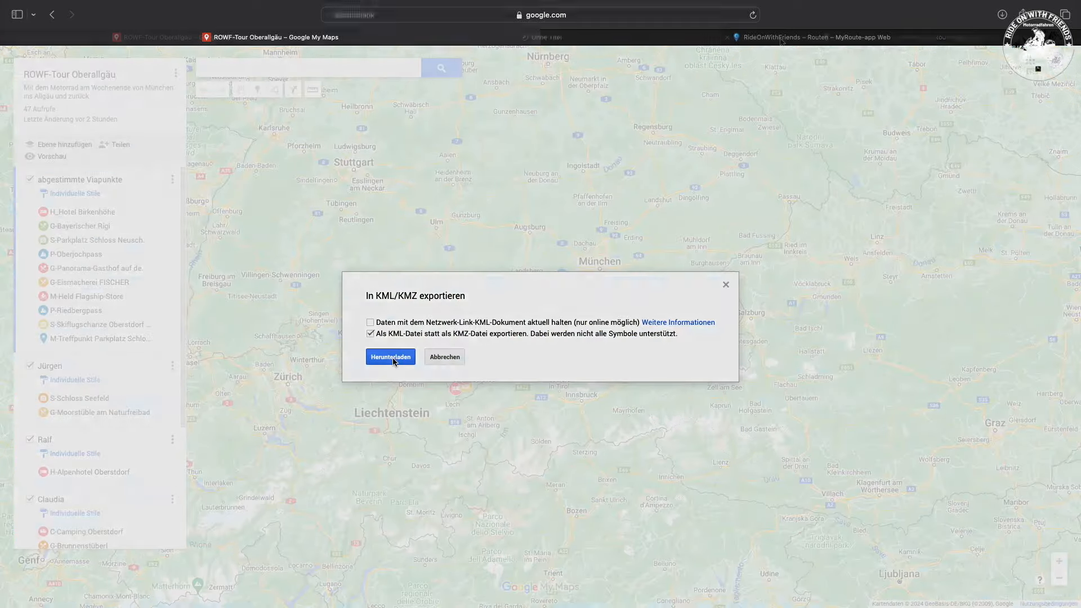
# Step: Switch to MyRoute-app and open the route folder 3 PLANUNG with its subfolder 3.1. MOTORRAD-URLAUB (ONROAD, OFFROAD)
pyautogui.click(704, 37)
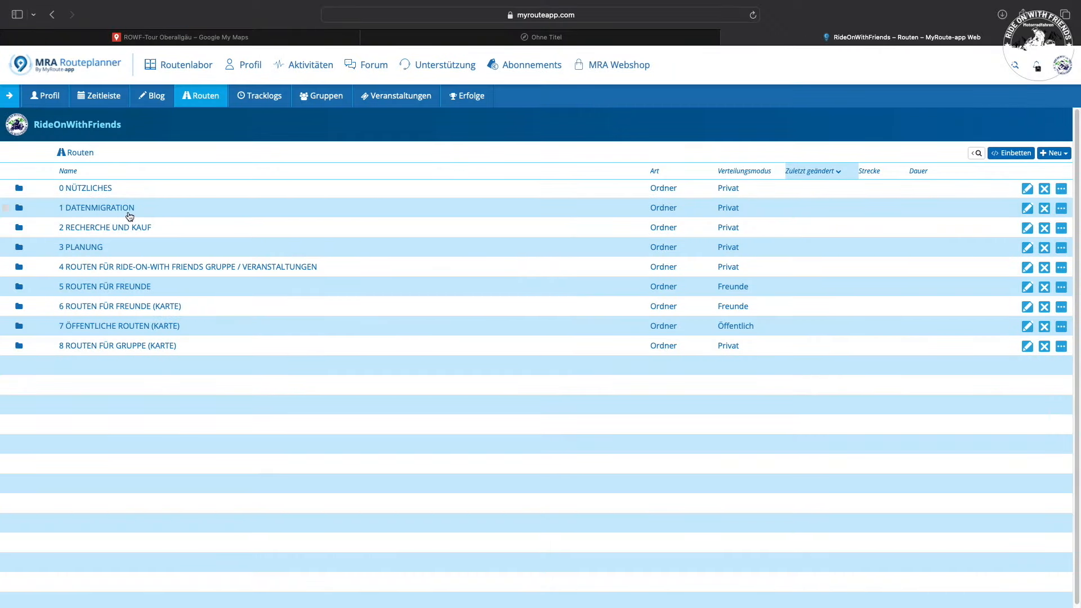
pyautogui.click(91, 249)
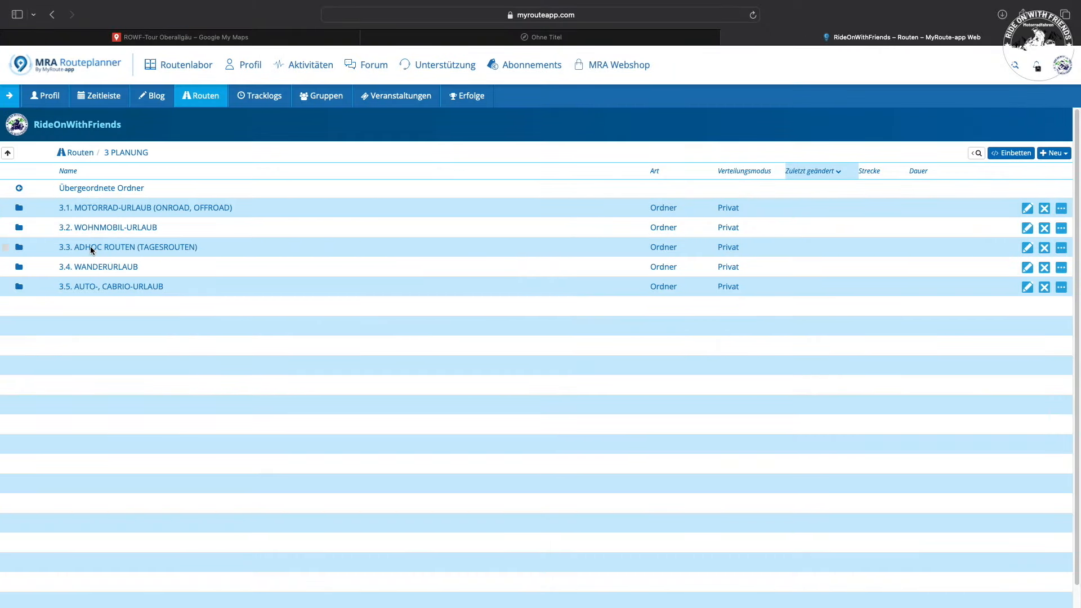
pyautogui.click(112, 211)
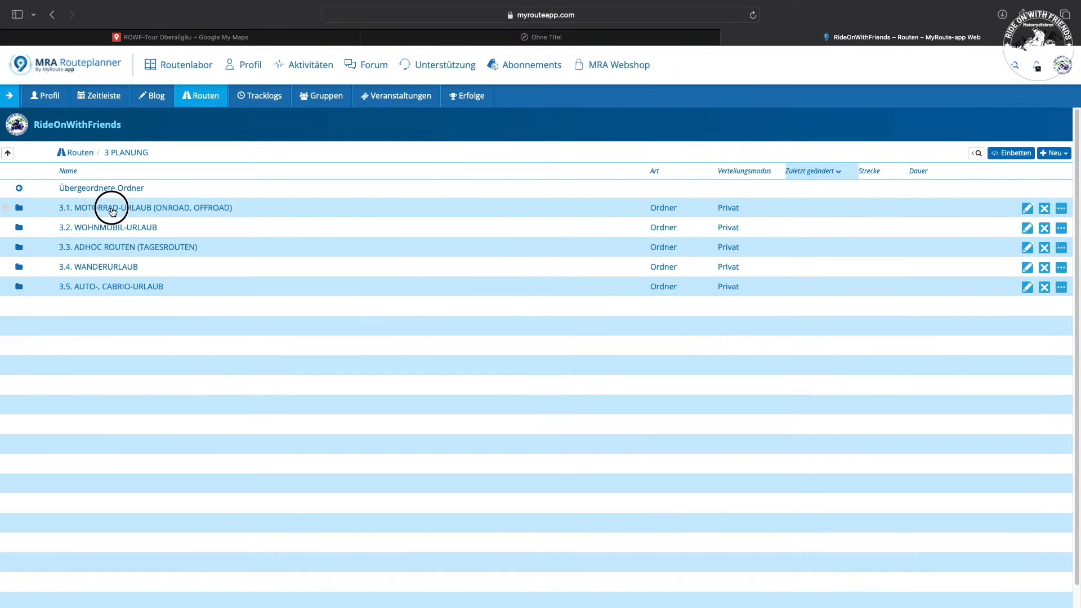
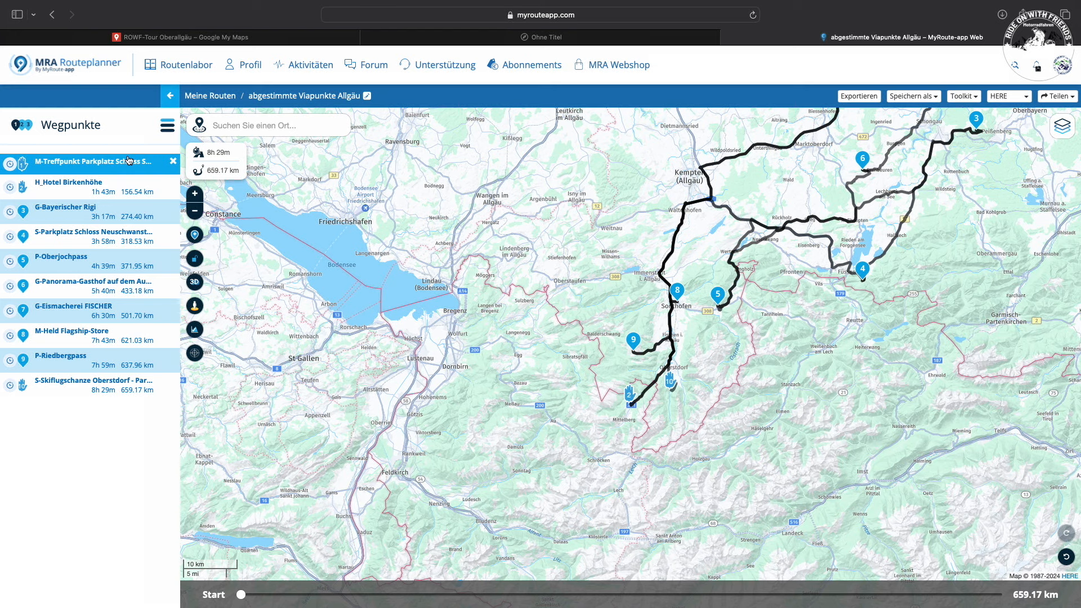
# Step: Move the G-Bayerischer Rigi waypoint down to the end of the abgestimmte Viapunkte Allgäu route
pyautogui.moveTo(105, 209); pyautogui.dragTo(106, 379)
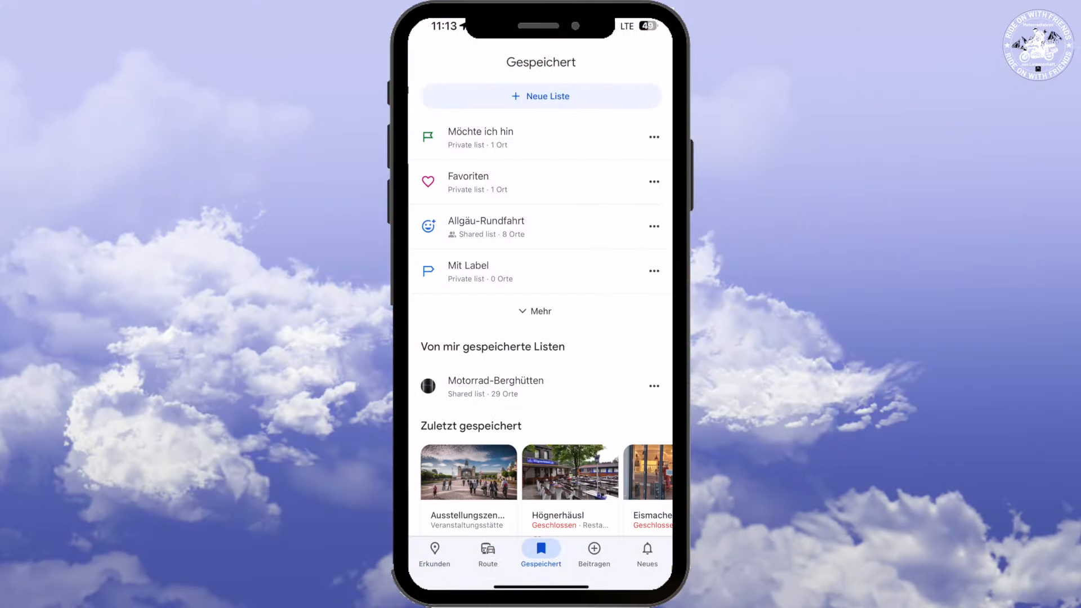
# Step: Look through the places and notes of the saved list Allgäu-Rundfahrt in Google Maps and add a heart reaction to Schloss Neuschwanstein
pyautogui.click(486, 226)
pyautogui.moveTo(540, 309); pyautogui.dragTo(540, 60)
pyautogui.scroll(3, 480, 340)
pyautogui.scroll(-2, 524, 281)
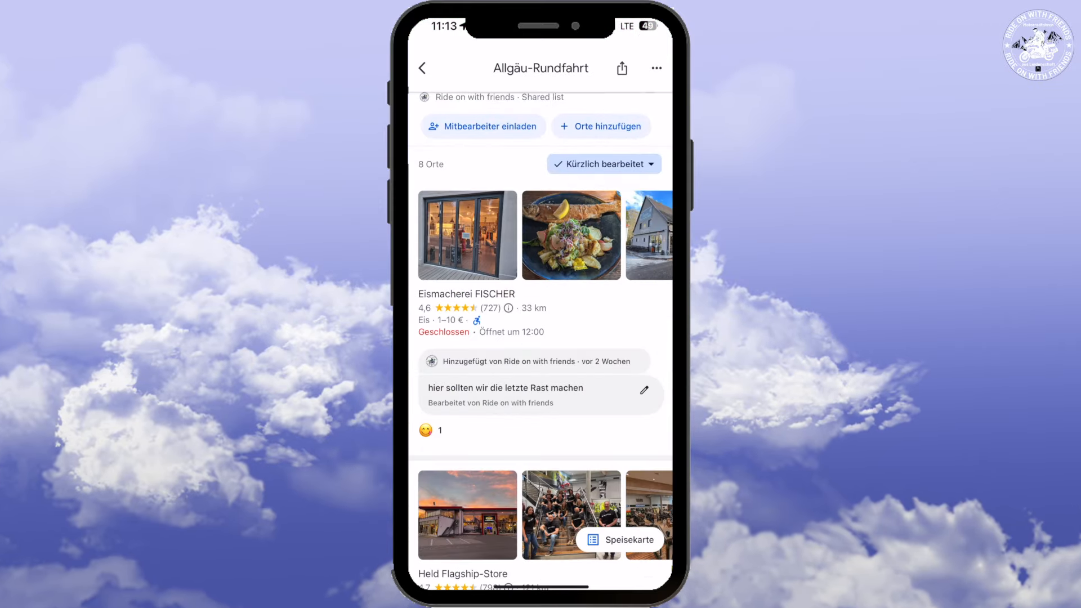
pyautogui.scroll(-4, 541, 337)
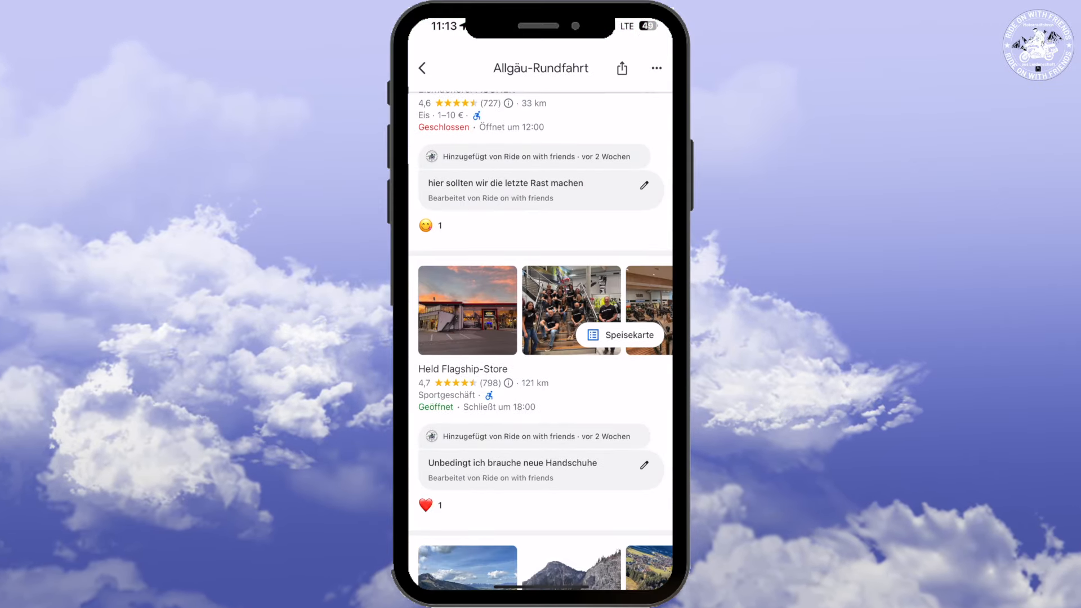
pyautogui.scroll(-1, 540, 366)
pyautogui.scroll(-10, 541, 338)
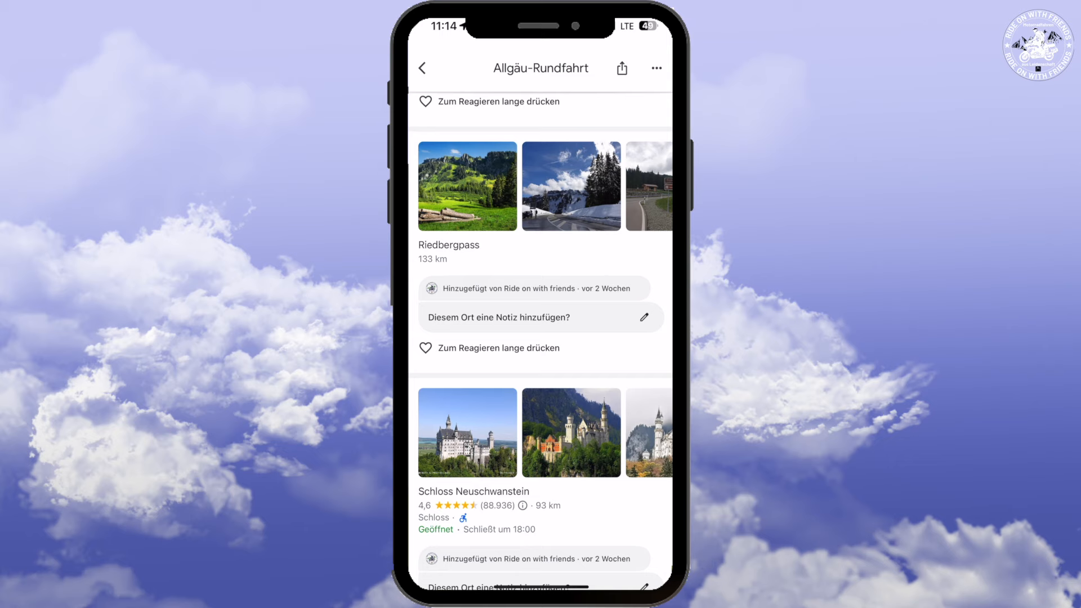
pyautogui.click(425, 318)
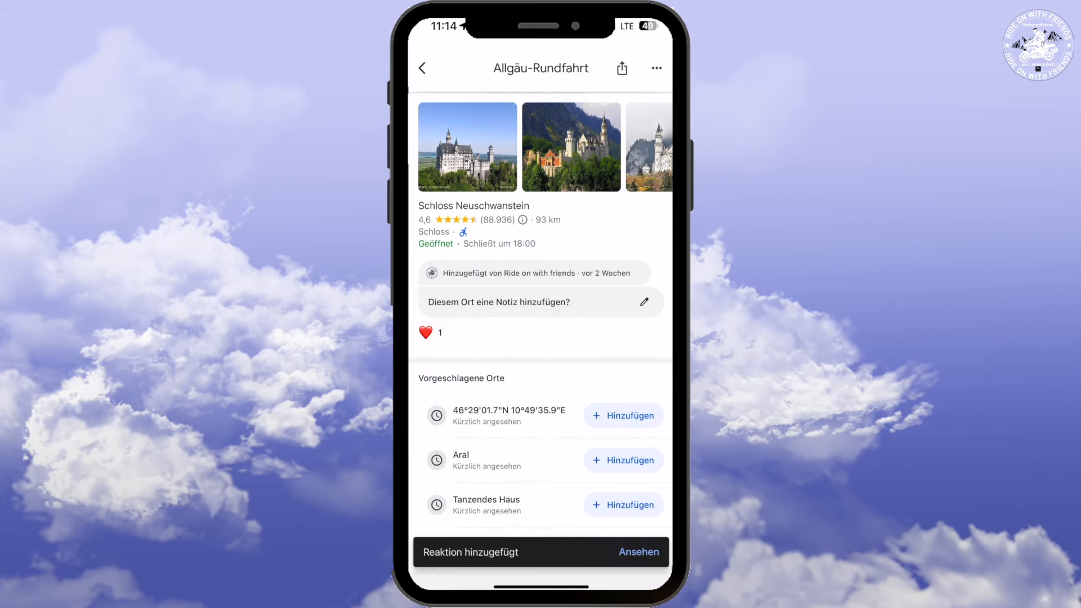
# Step: Open Riedbergpass from the Allgäu-Rundfahrt list and look through its photos, overview and reviews
pyautogui.scroll(7, 541, 338)
pyautogui.click(455, 344)
pyautogui.hscroll(4, 541, 282)
pyautogui.scroll(-9, 540, 338)
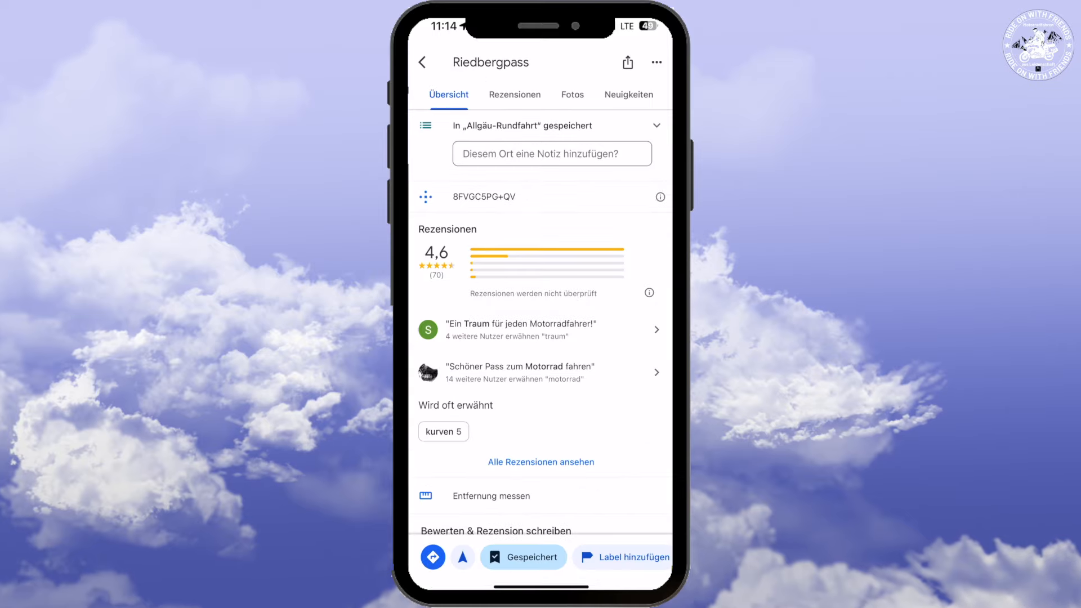
pyautogui.scroll(4, 541, 337)
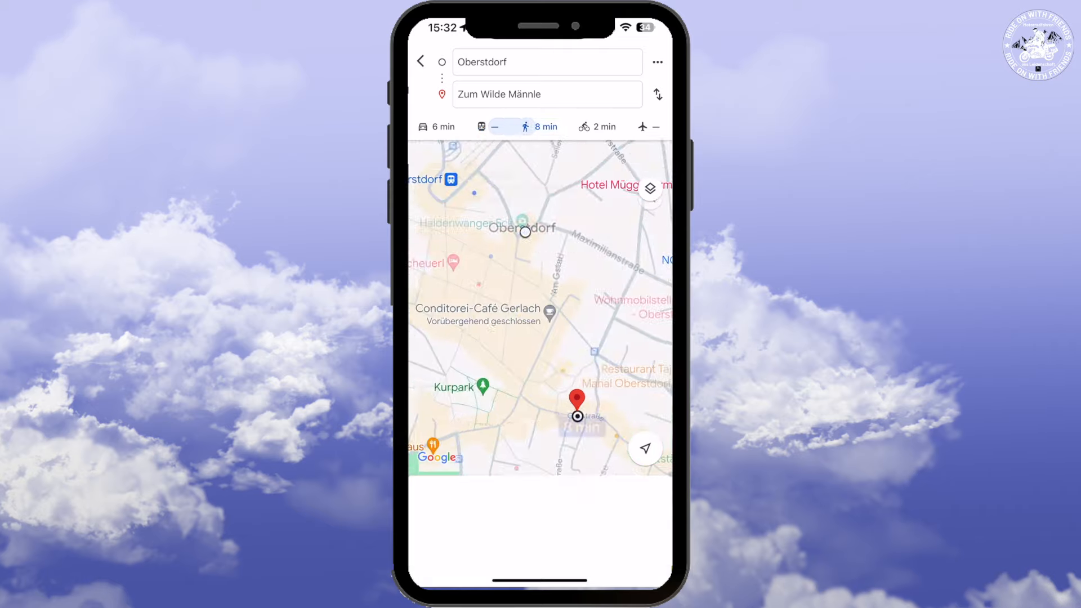
# Step: Follow the walking route from Oberstdorf to Zum Wilde Männle on the map and start its preview
pyautogui.moveTo(539, 259); pyautogui.dragTo(547, 366)
pyautogui.scroll(-3, 540, 312)
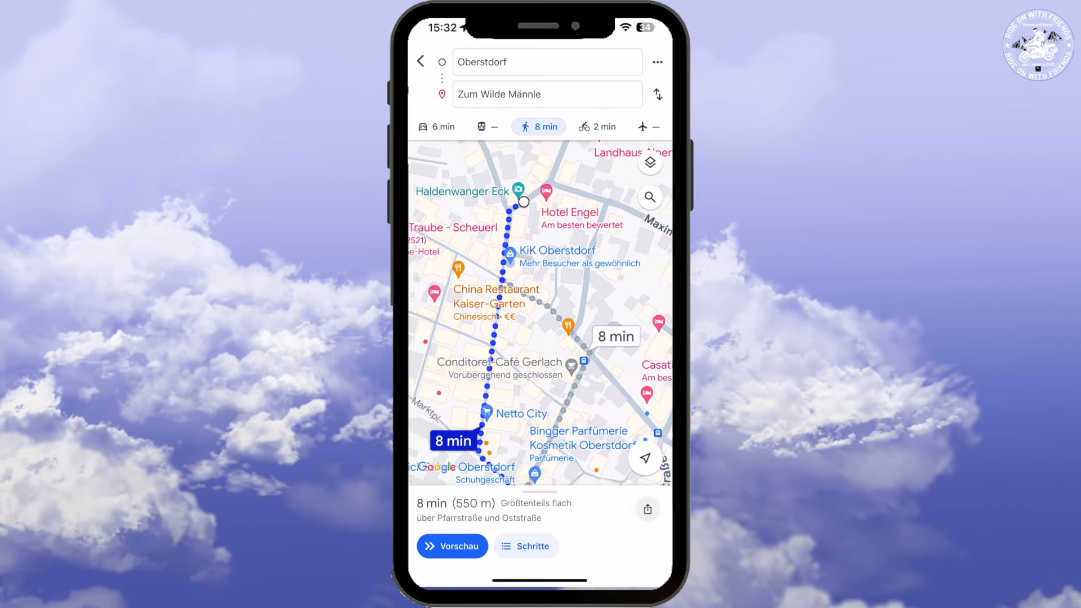
pyautogui.moveTo(597, 427); pyautogui.dragTo(543, 315)
pyautogui.scroll(5, 550, 321)
pyautogui.scroll(-3, 550, 321)
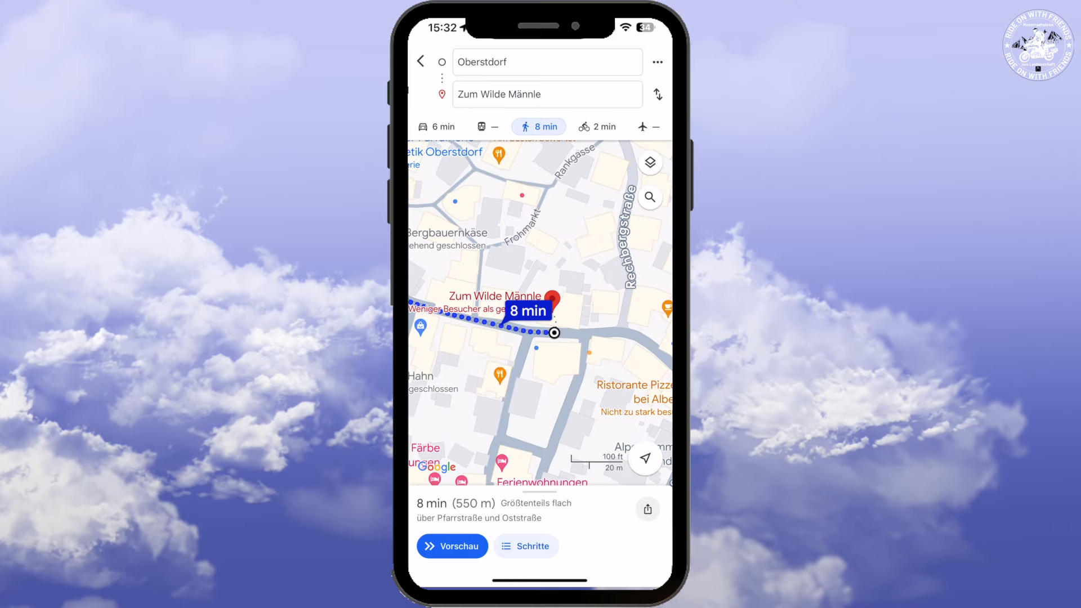
pyautogui.click(452, 546)
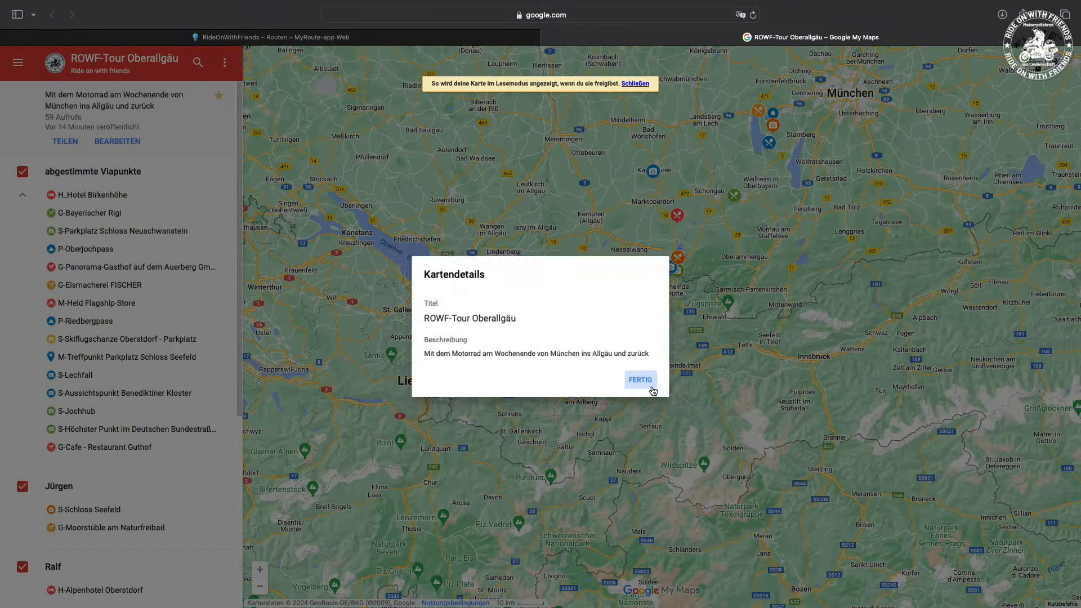
# Step: Close the map details of ROWF-Tour Oberallgäu and hide all five participants' layers, keeping only abgestimmte Viapunkte shown
pyautogui.click(651, 388)
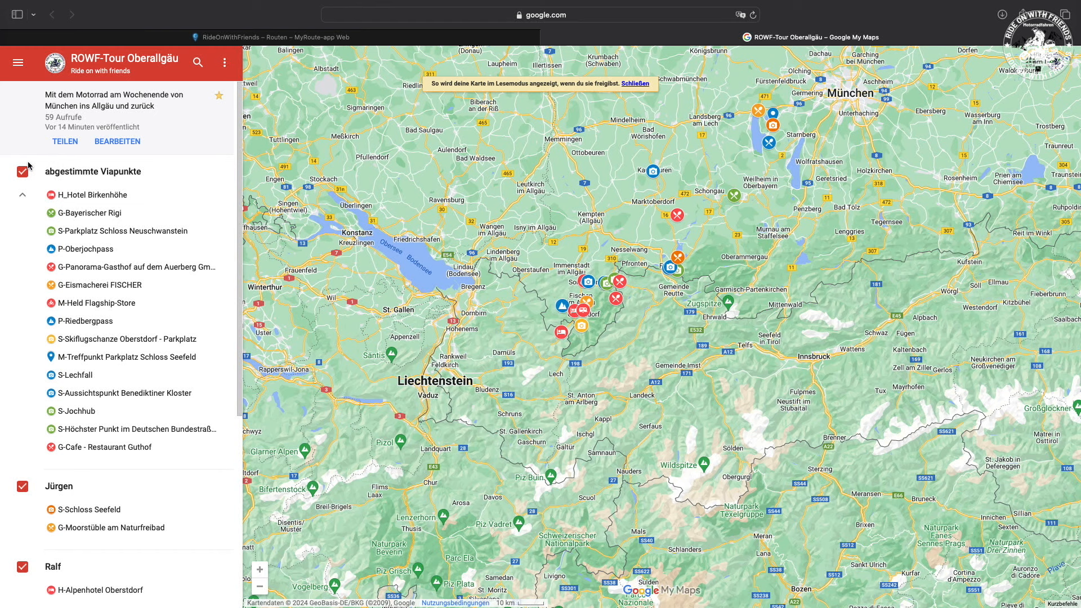
pyautogui.click(23, 486)
pyautogui.scroll(-3, 22, 484)
pyautogui.click(23, 442)
pyautogui.click(23, 476)
pyautogui.click(22, 507)
pyautogui.click(22, 541)
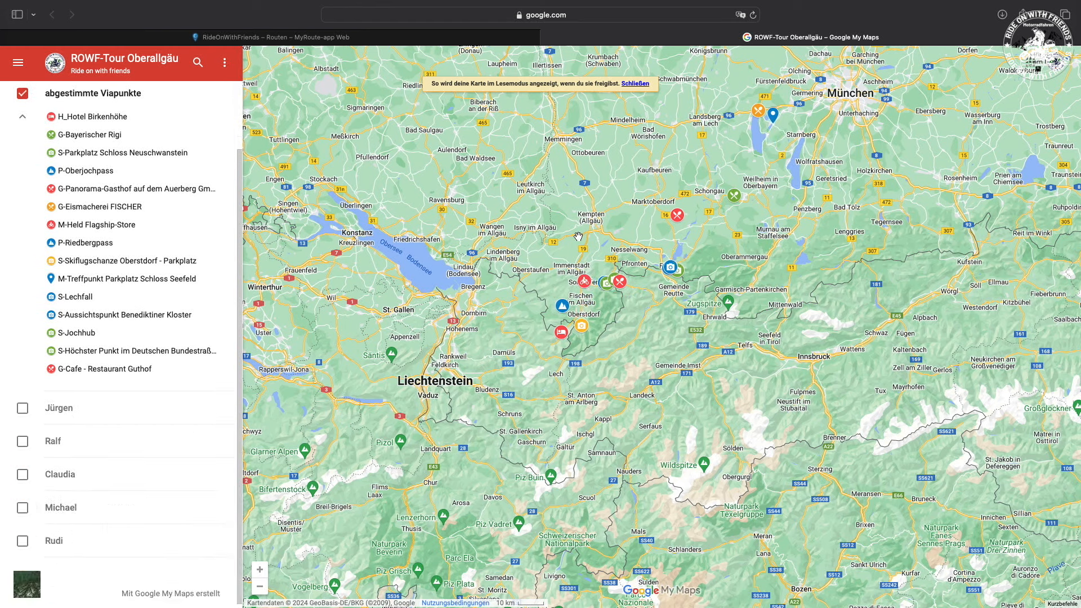
# Step: View the details of the S-Parkplatz Schloss Neuschwanstein marker on the map and return to the layer list
pyautogui.scroll(3, 572, 313)
pyautogui.click(656, 245)
pyautogui.click(782, 118)
pyautogui.click(783, 230)
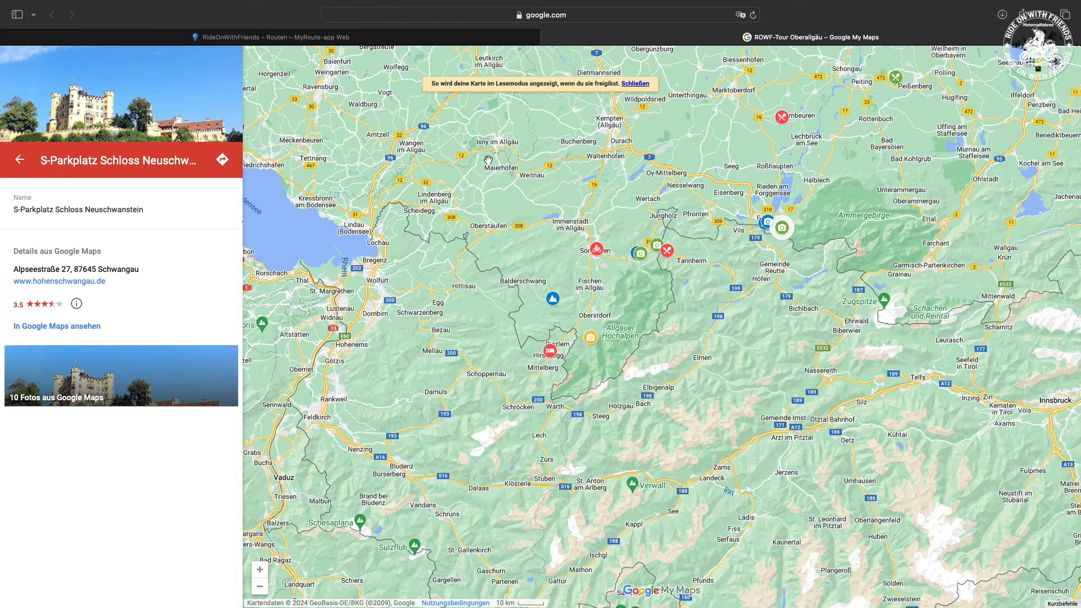
pyautogui.click(20, 160)
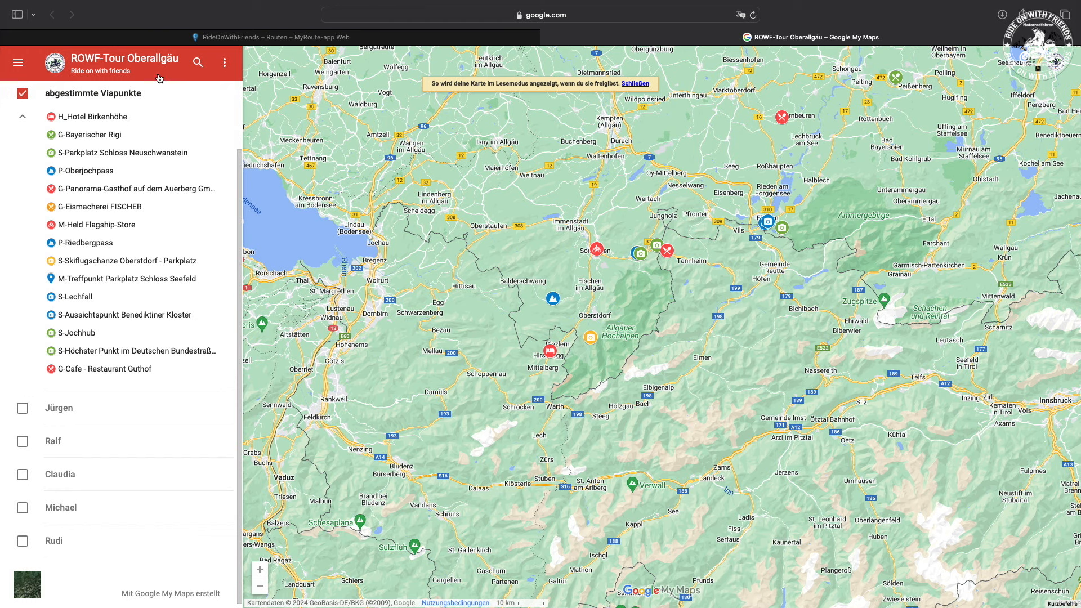
# Step: Export the map data as a KML file instead of KMZ
pyautogui.click(225, 64)
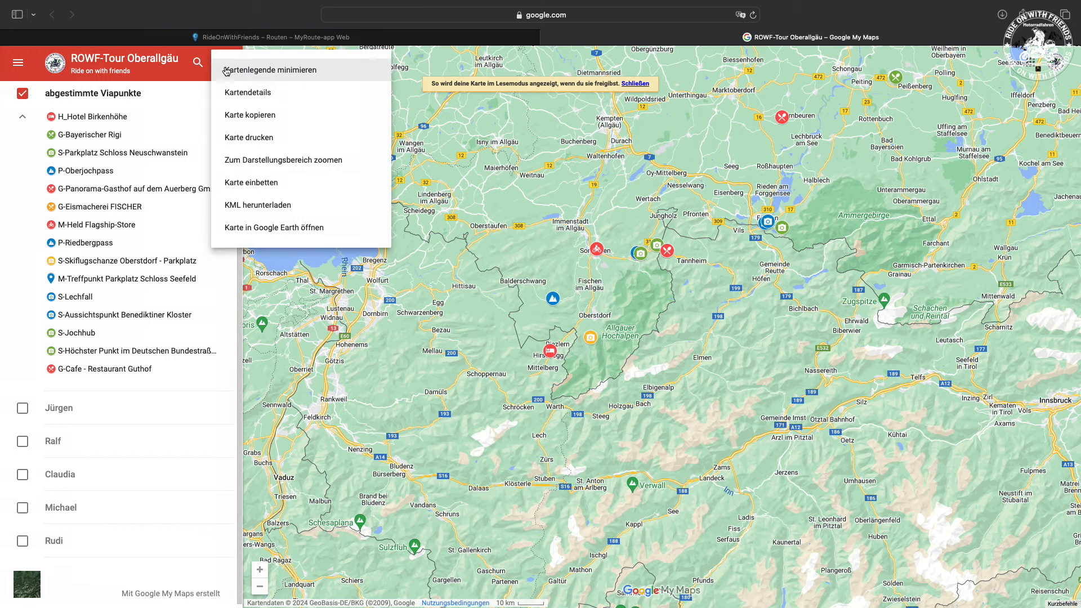
pyautogui.click(251, 206)
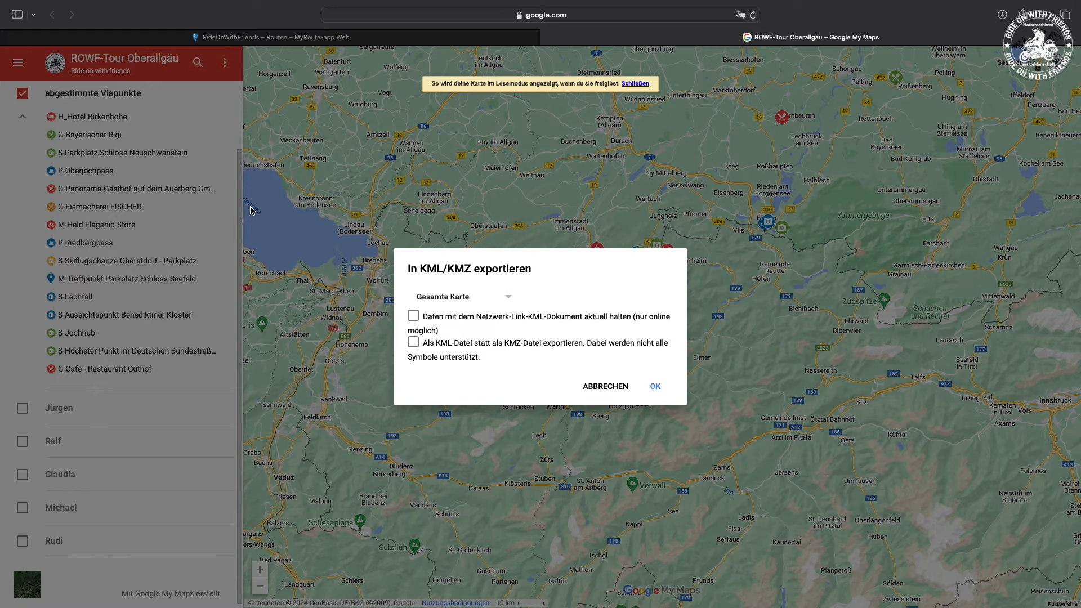
pyautogui.click(414, 342)
pyautogui.click(654, 386)
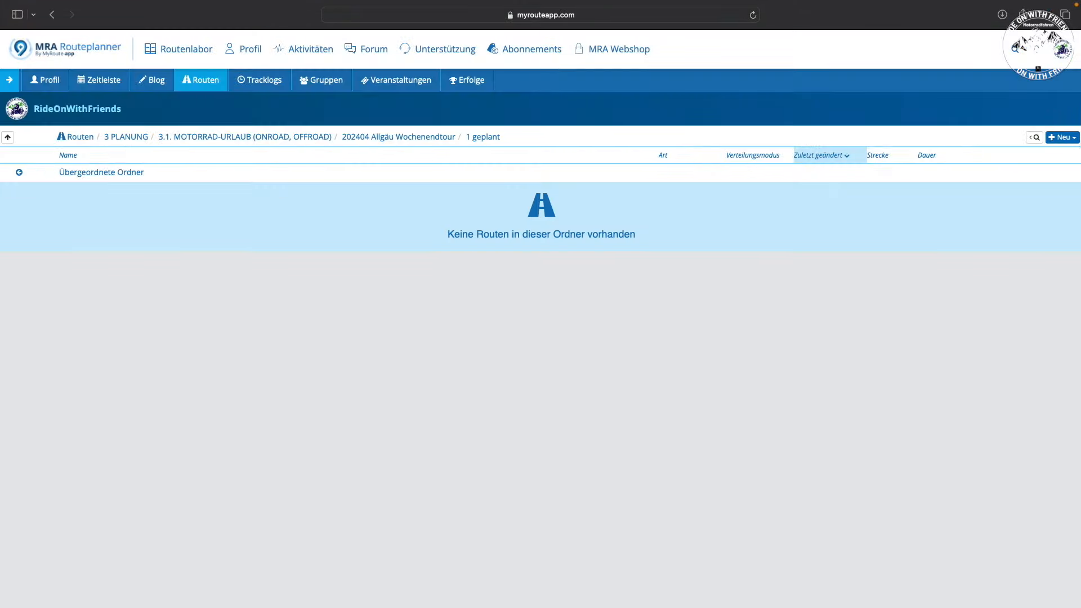
# Step: Upload the abgestimmte Viapunkte file as a route into MyRoute-app's 1 geplant folder, naming it "abgestimmte Viapunkte Allgäu"
pyautogui.click(1059, 137)
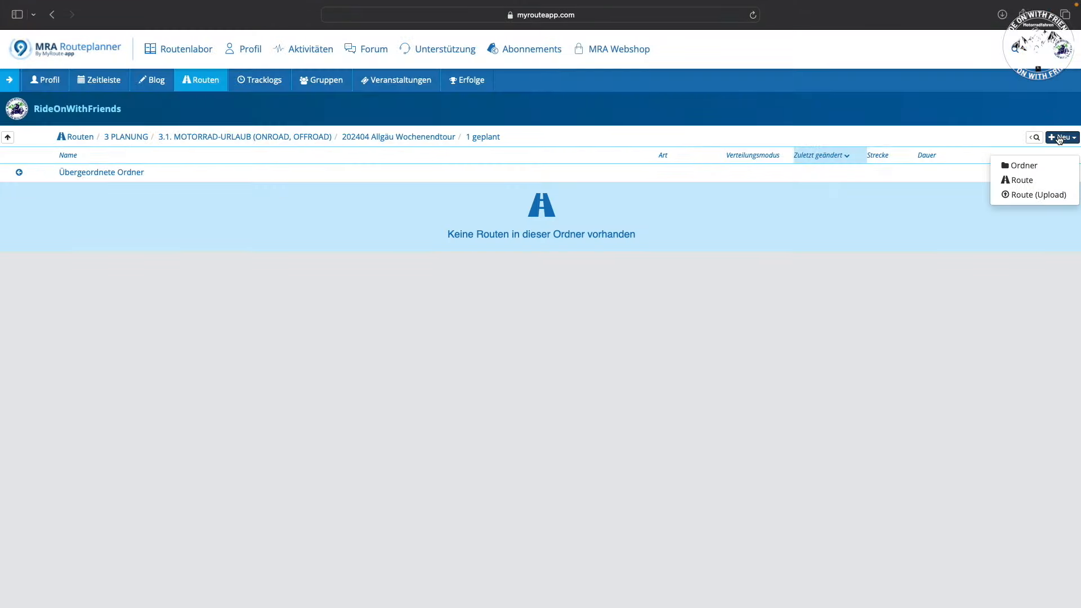
pyautogui.click(1049, 195)
pyautogui.click(426, 268)
pyautogui.click(445, 275)
pyautogui.click(728, 430)
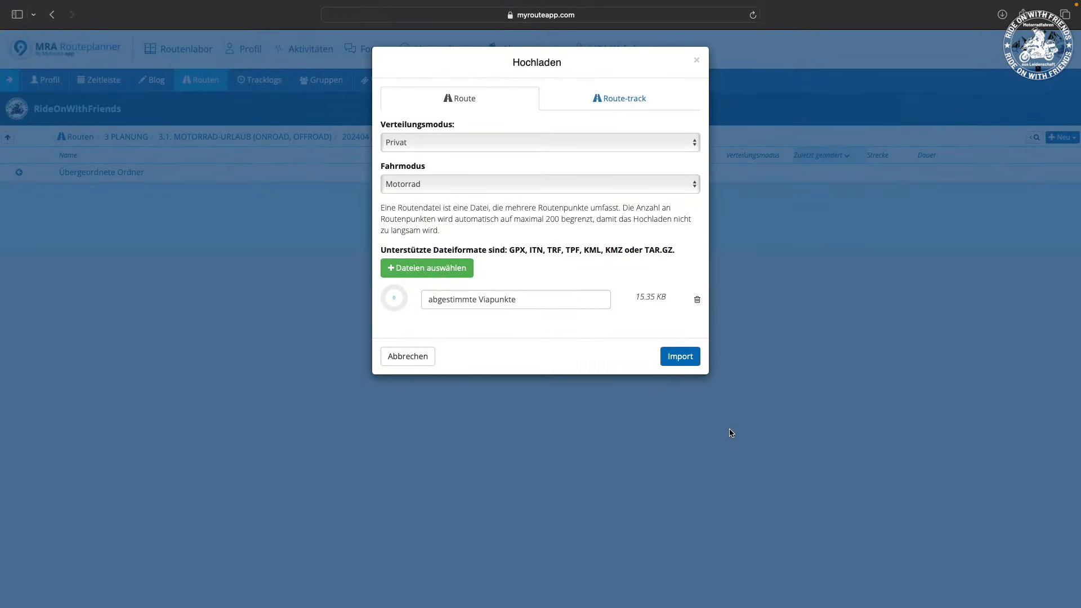
pyautogui.click(534, 304)
pyautogui.write('Allgäu')
pyautogui.click(673, 355)
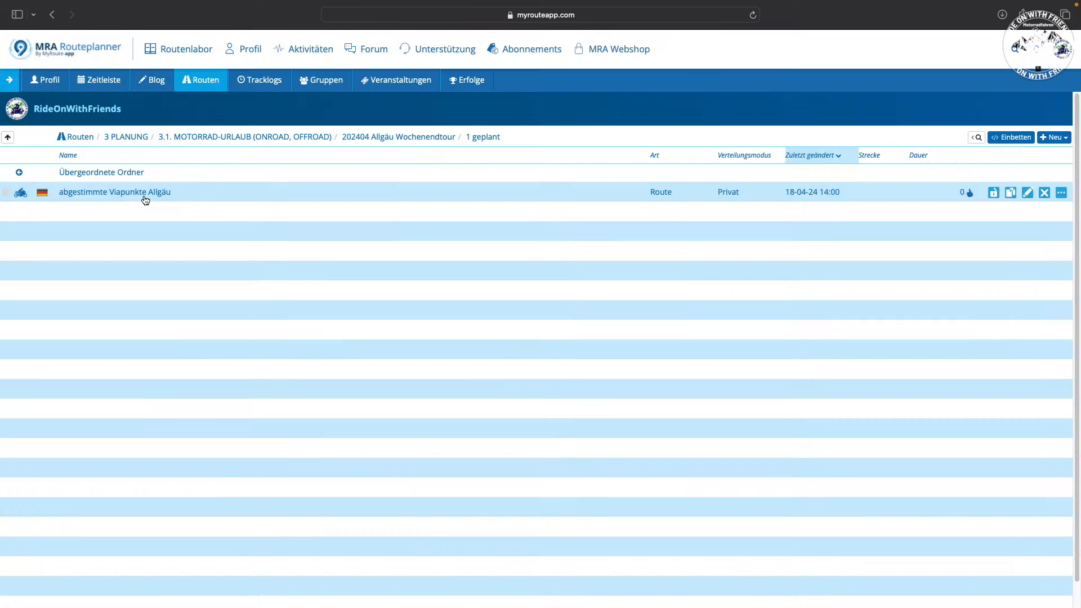
# Step: Open the imported route and correct the first waypoint's name to "H_Hotel Birkenhöhe"
pyautogui.click(125, 196)
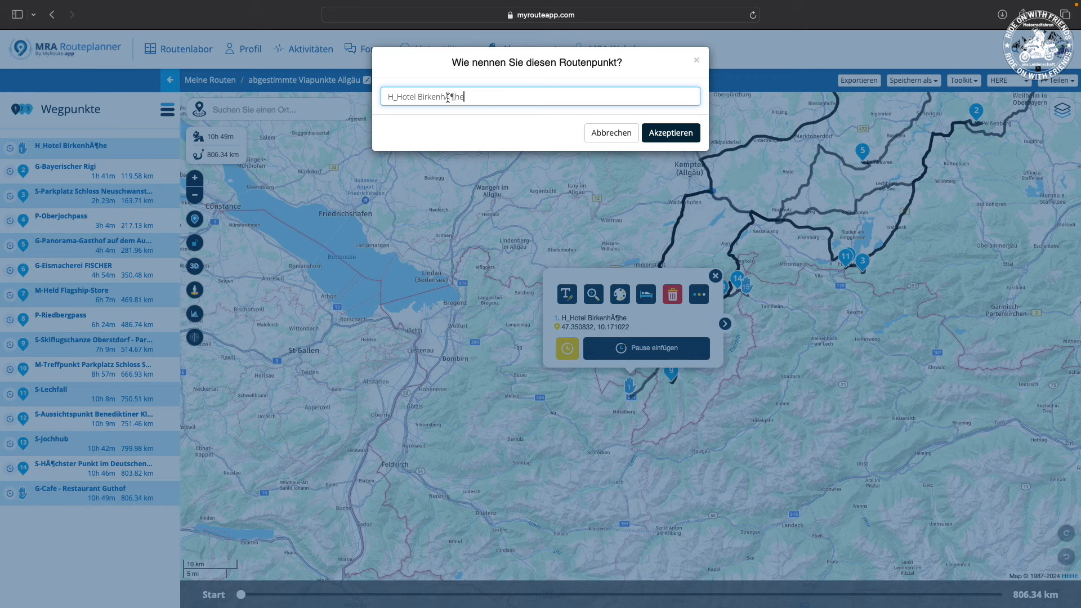
pyautogui.moveTo(446, 97); pyautogui.dragTo(505, 98)
pyautogui.write('öhe')
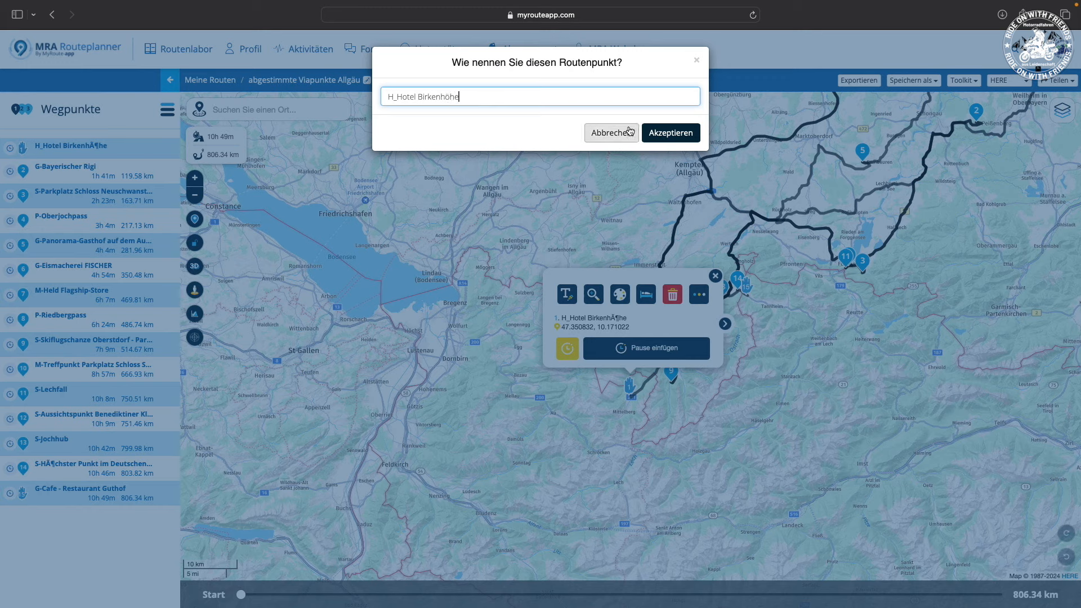
pyautogui.click(662, 132)
# Step: Move H_Hotel Birkenhöhe below S-Jochhub and place the Höchster Punkt waypoint directly above S-Jochhub in the waypoint list
pyautogui.moveTo(68, 146); pyautogui.dragTo(68, 426)
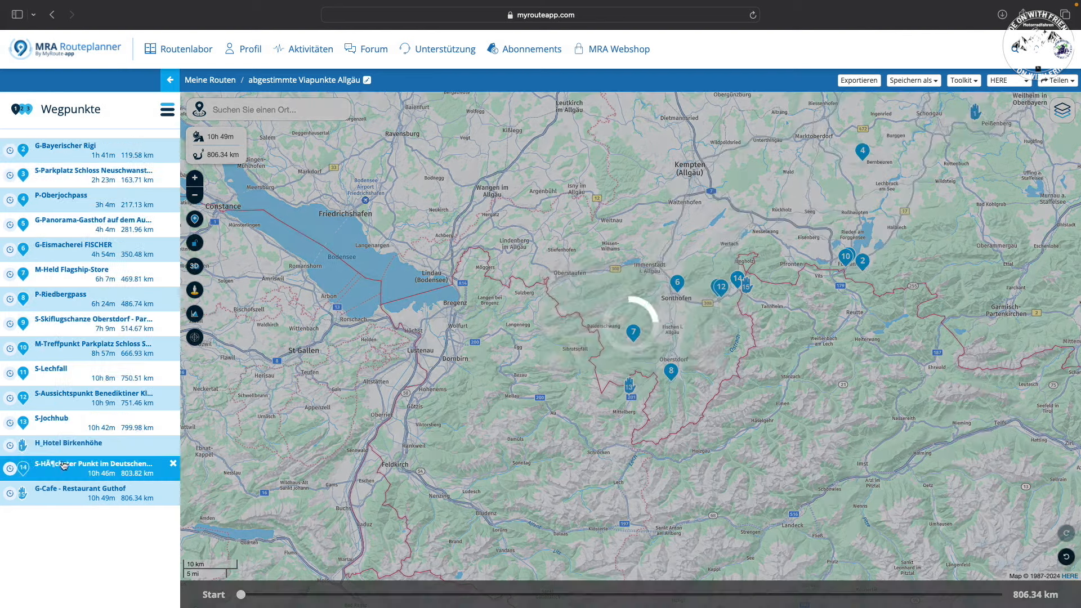
pyautogui.moveTo(68, 467); pyautogui.dragTo(77, 417)
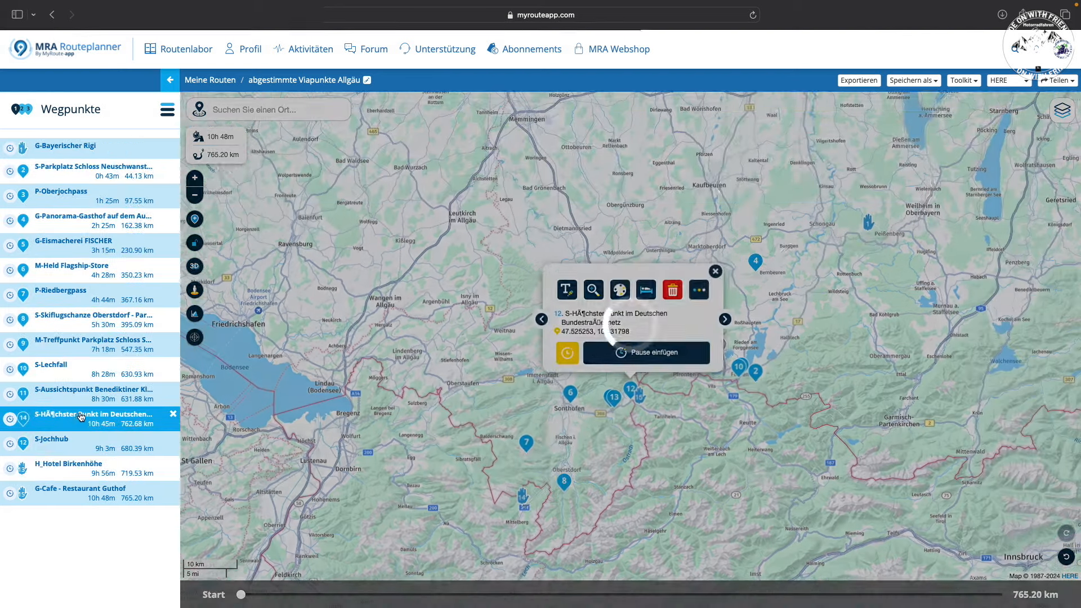
# Step: Correct the garbled umlaut to "Höchster" in the Höchster Punkt waypoint's name and remove the garbled characters from its last word
pyautogui.click(565, 293)
pyautogui.click(409, 98)
pyautogui.press('BackSpace')
pyautogui.press('BackSpace')
pyautogui.write('ö')
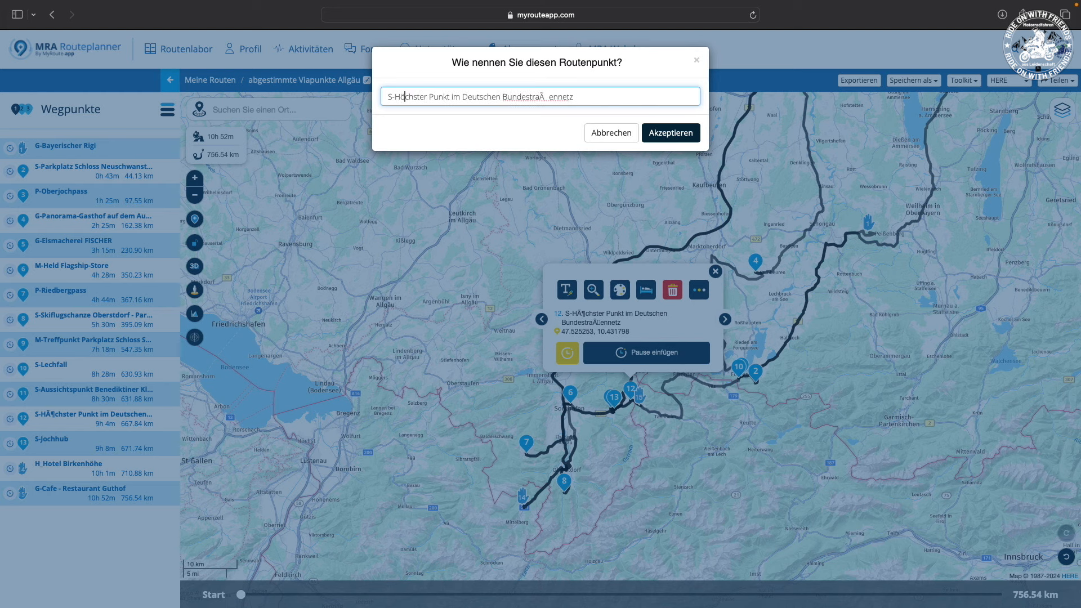
pyautogui.click(550, 97)
pyautogui.press('BackSpace')
pyautogui.press('BackSpace')
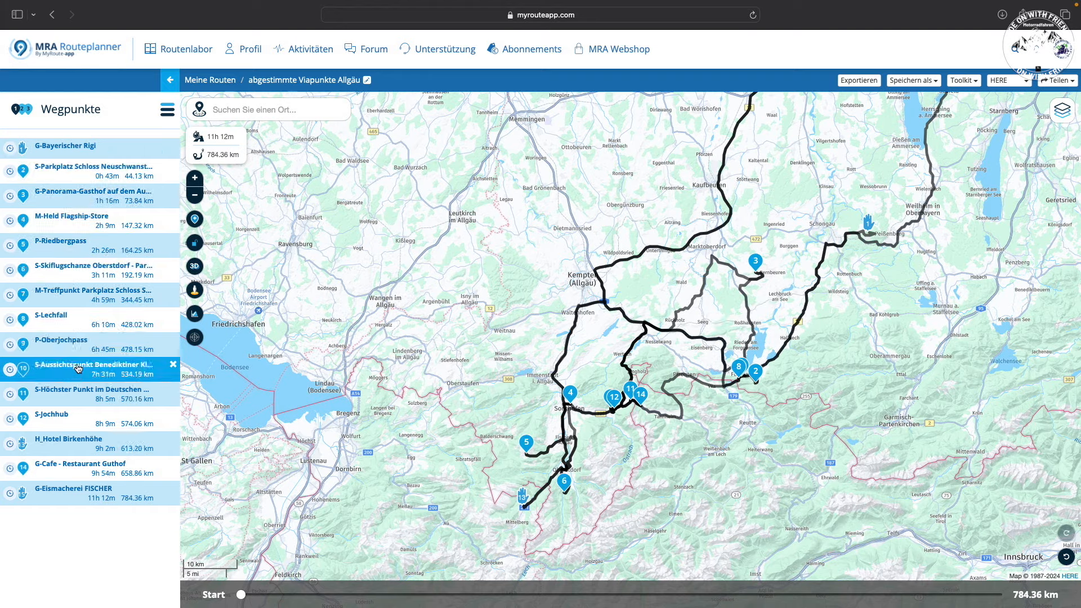
# Step: Move P-Oberjochpass below S-Jochhub, S-Skiflugschanze Oberstdorf below H_Hotel Birkenhöhe, and M-Held Flagship-Store below P-Oberjochpass
pyautogui.moveTo(92, 338); pyautogui.dragTo(92, 434)
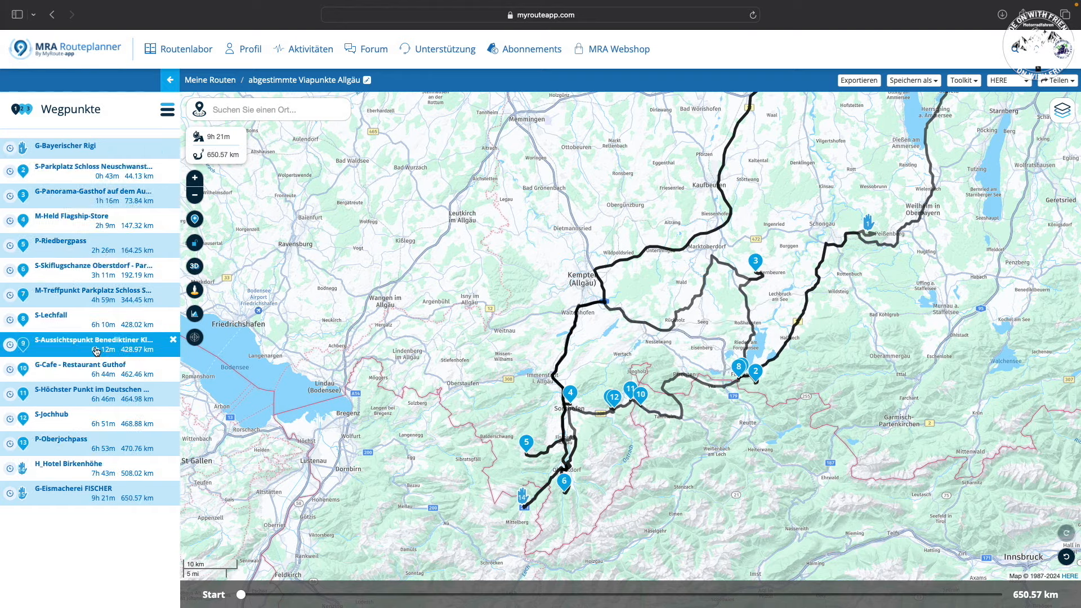
pyautogui.moveTo(96, 271); pyautogui.dragTo(96, 468)
pyautogui.moveTo(92, 221); pyautogui.dragTo(91, 419)
# Step: Move M-Treffpunkt Parkplatz Schloss Seefeld to the start of the route's waypoint list
pyautogui.moveTo(92, 245); pyautogui.dragTo(94, 140)
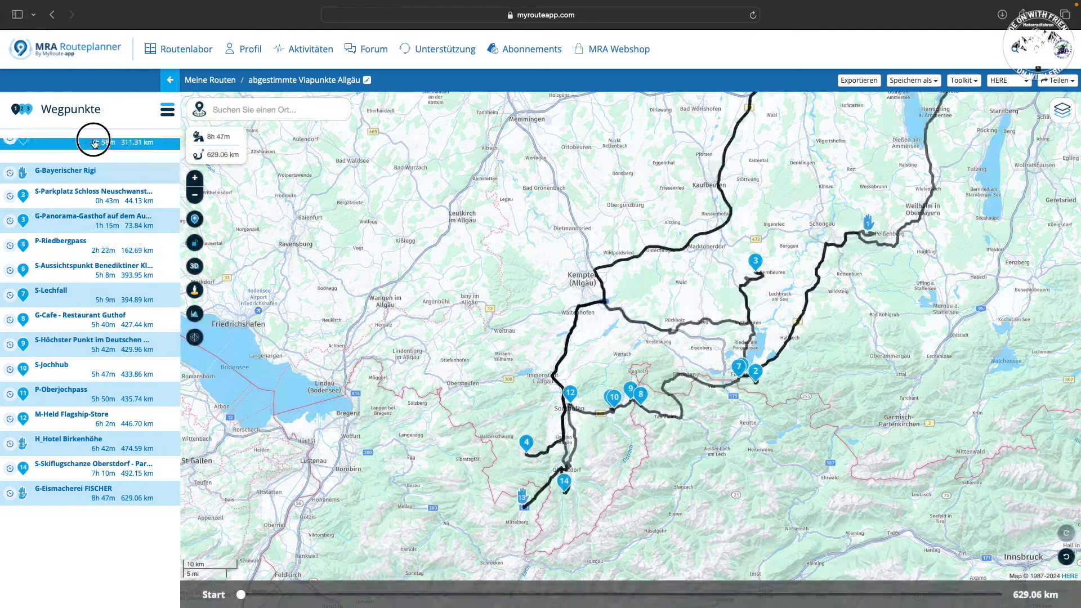
pyautogui.click(94, 147)
pyautogui.click(698, 295)
pyautogui.click(692, 298)
pyautogui.click(657, 92)
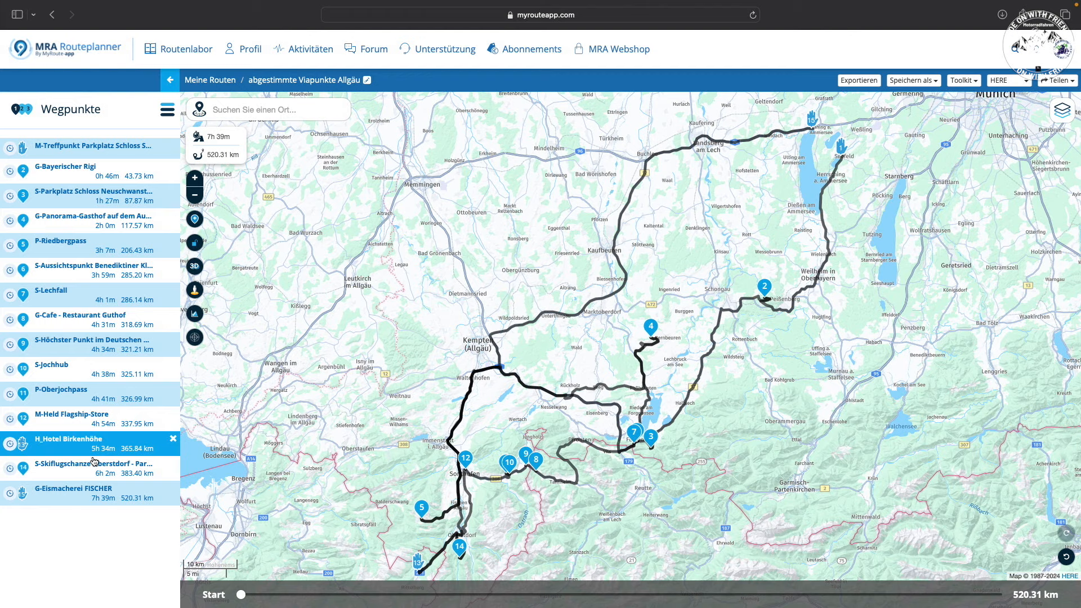
# Step: Place P-Riedbergpass and then G-Panorama-Gasthof after S-Skiflugschanze Oberstdorf, and return to the overview of own routes
pyautogui.moveTo(91, 248); pyautogui.dragTo(103, 471)
pyautogui.moveTo(101, 221); pyautogui.dragTo(116, 469)
pyautogui.click(565, 388)
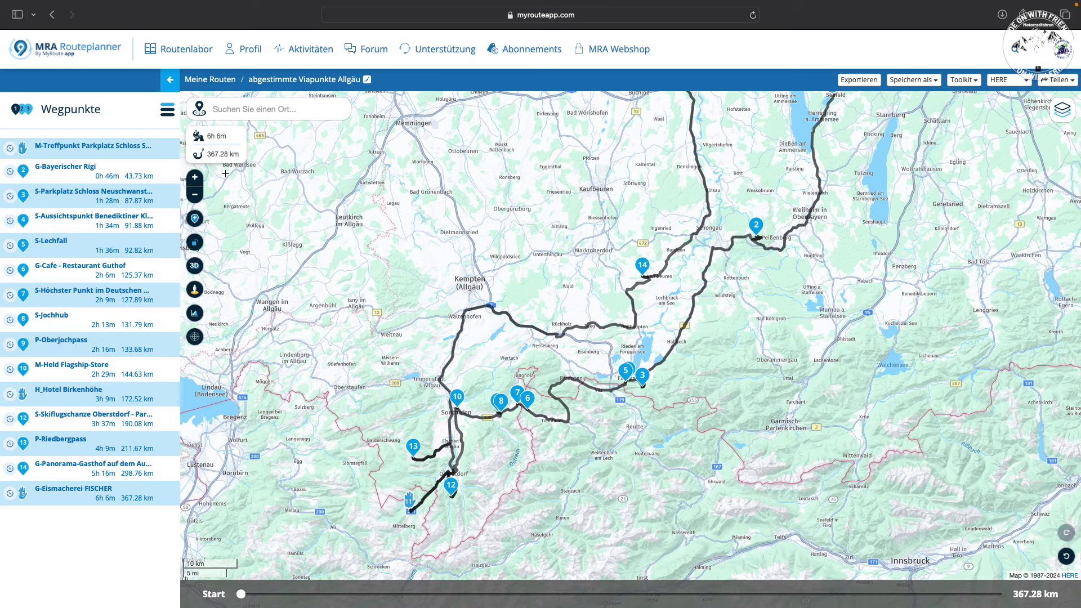
pyautogui.click(223, 86)
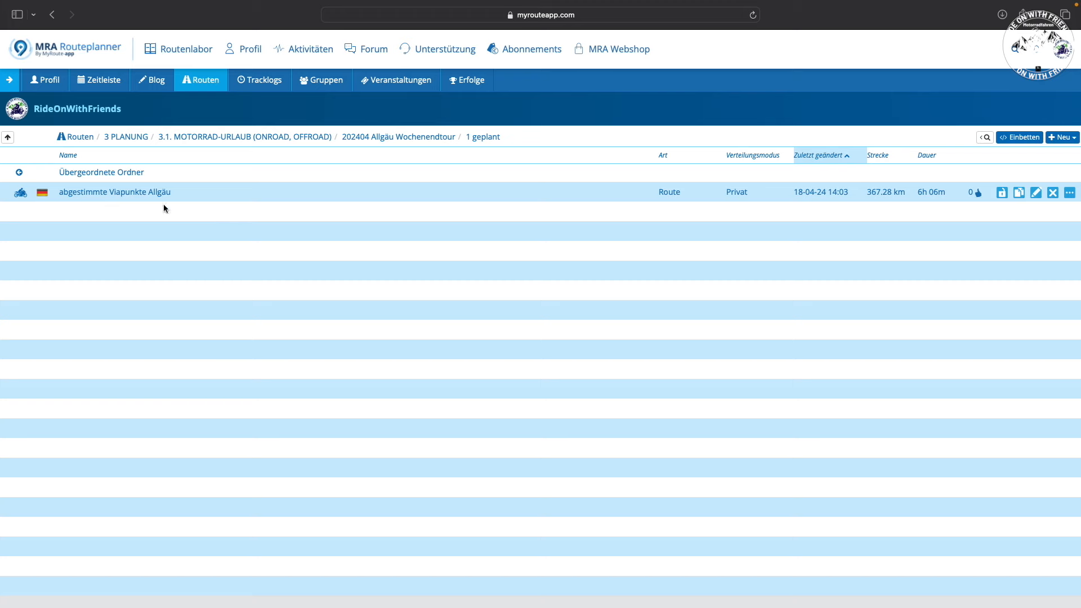
# Step: Duplicate the abgestimmte Viapunkte Allgäu route under the name "Tag-1" in the folder 1 geplant
pyautogui.click(1020, 194)
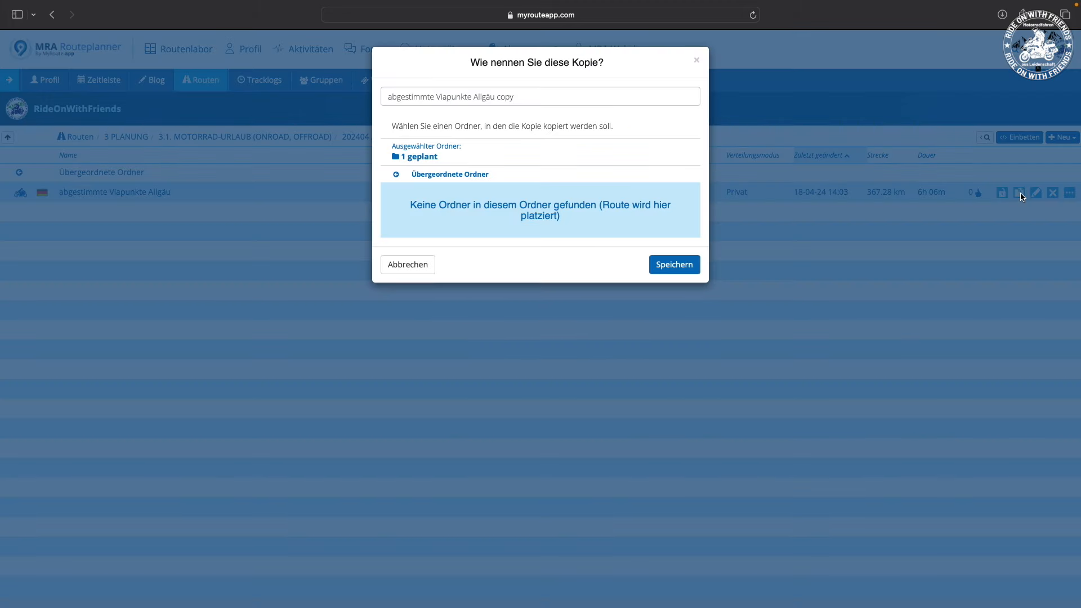
pyautogui.moveTo(514, 92); pyautogui.dragTo(328, 96)
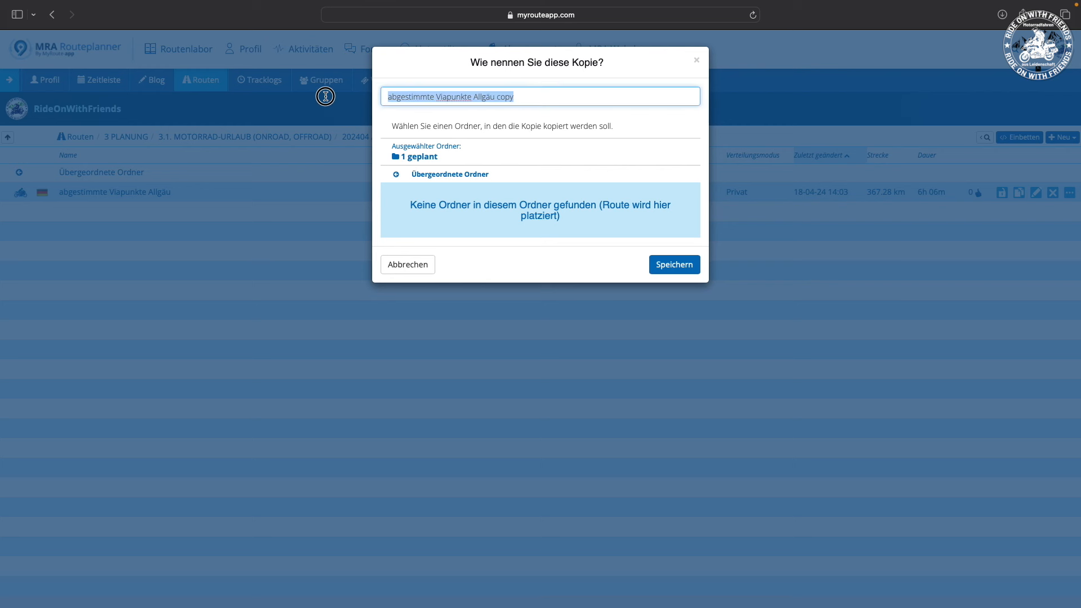
pyautogui.write('Tag-1')
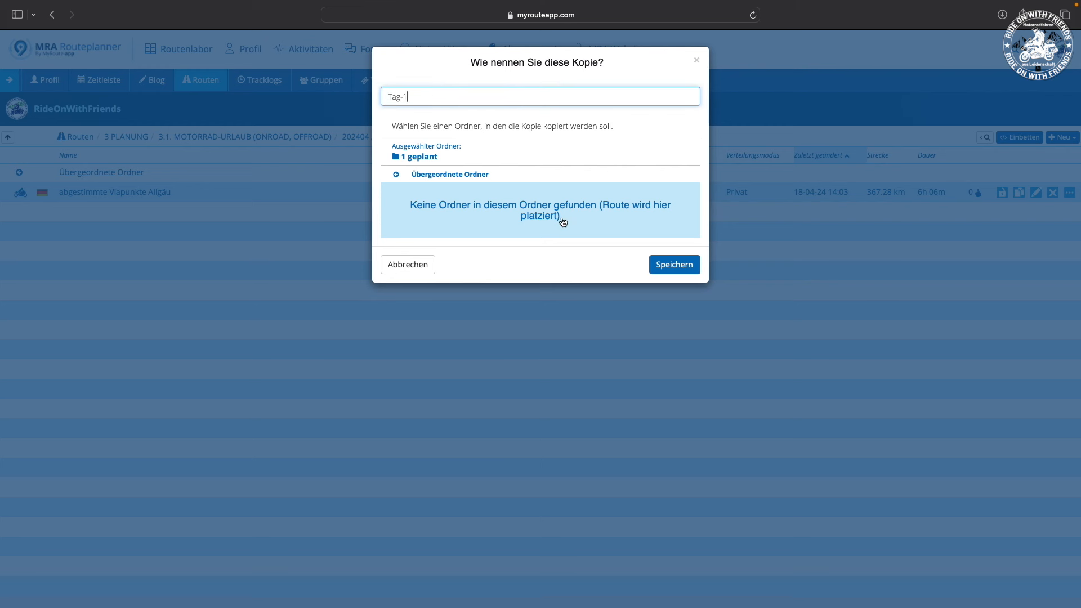
pyautogui.click(667, 264)
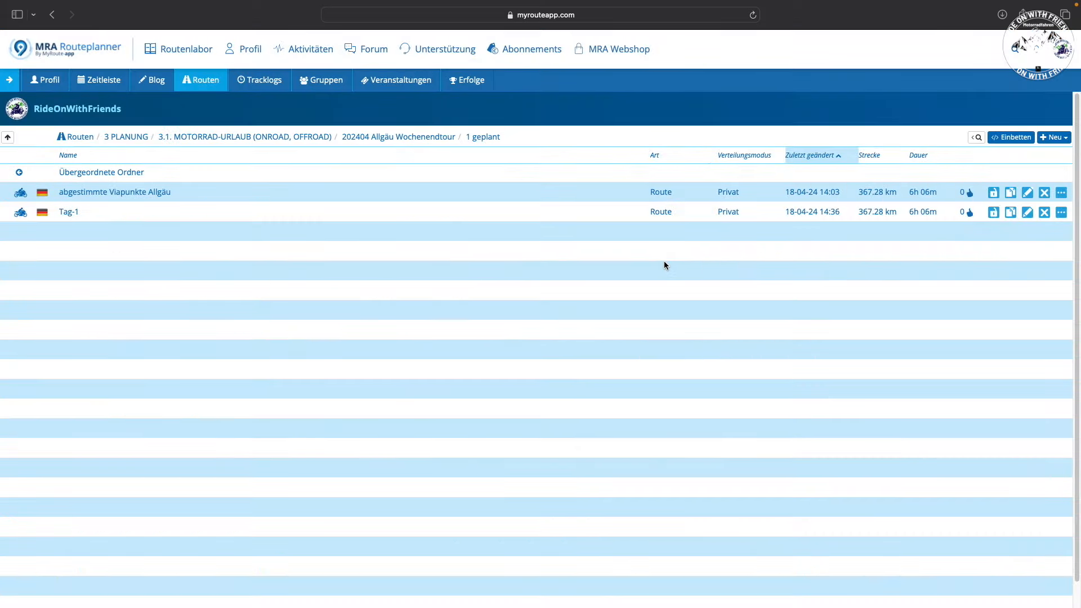
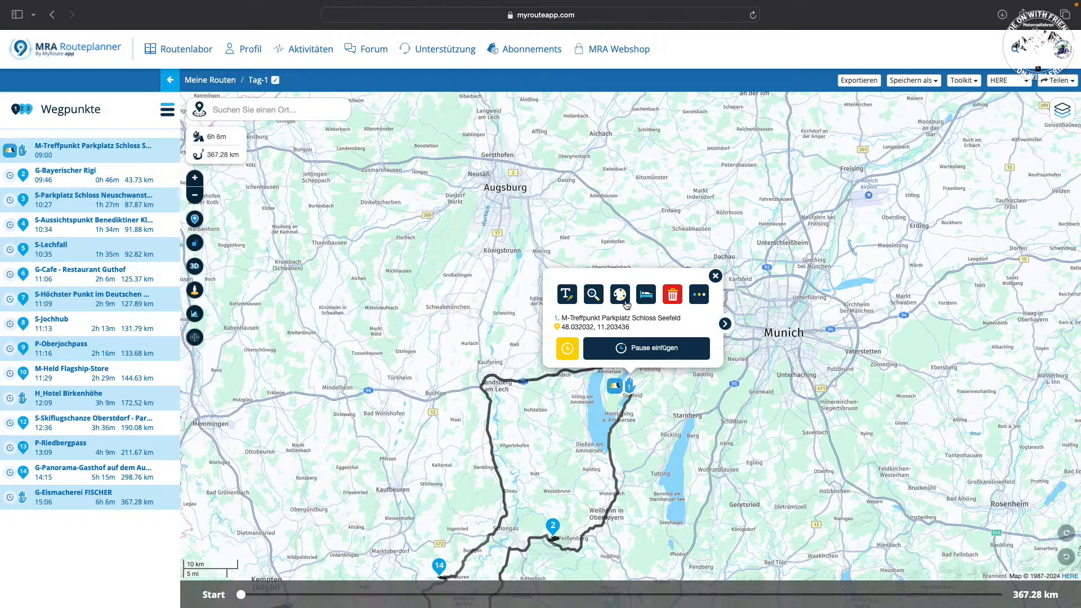
# Step: Add a 30-minute pause to the first waypoint, M-Treffpunkt Parkplatz Schloss Seefeld
pyautogui.click(637, 348)
pyautogui.click(638, 349)
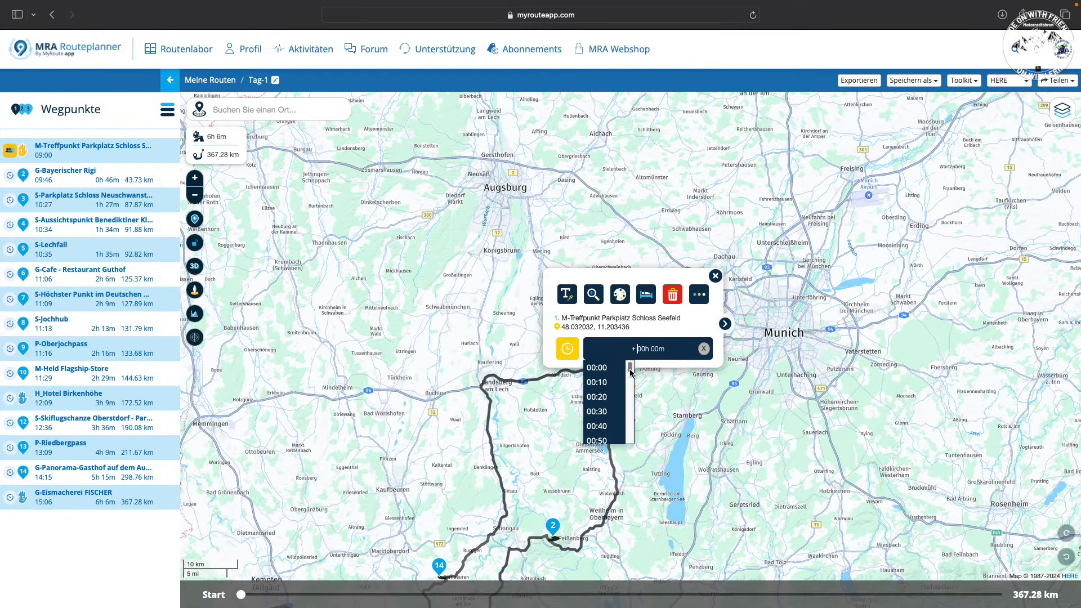
pyautogui.click(605, 412)
# Step: Check the meeting-point car park up close on OpenStreetMap and Google Maps Satellit, leaving OpenStreetMap as the base map
pyautogui.click(594, 294)
pyautogui.click(1062, 110)
pyautogui.click(1013, 107)
pyautogui.click(1062, 111)
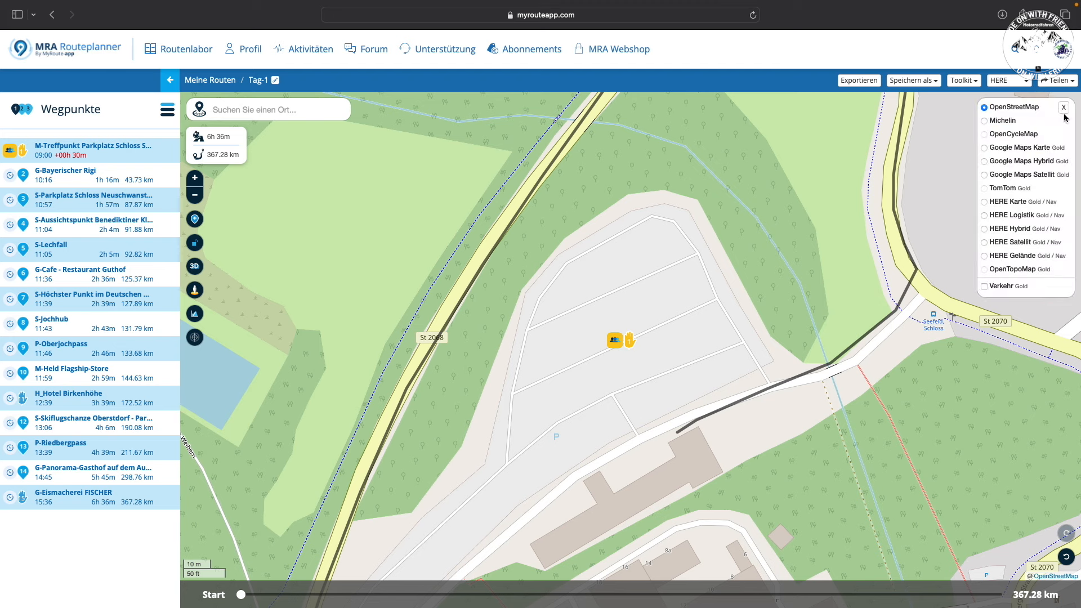
pyautogui.click(1023, 176)
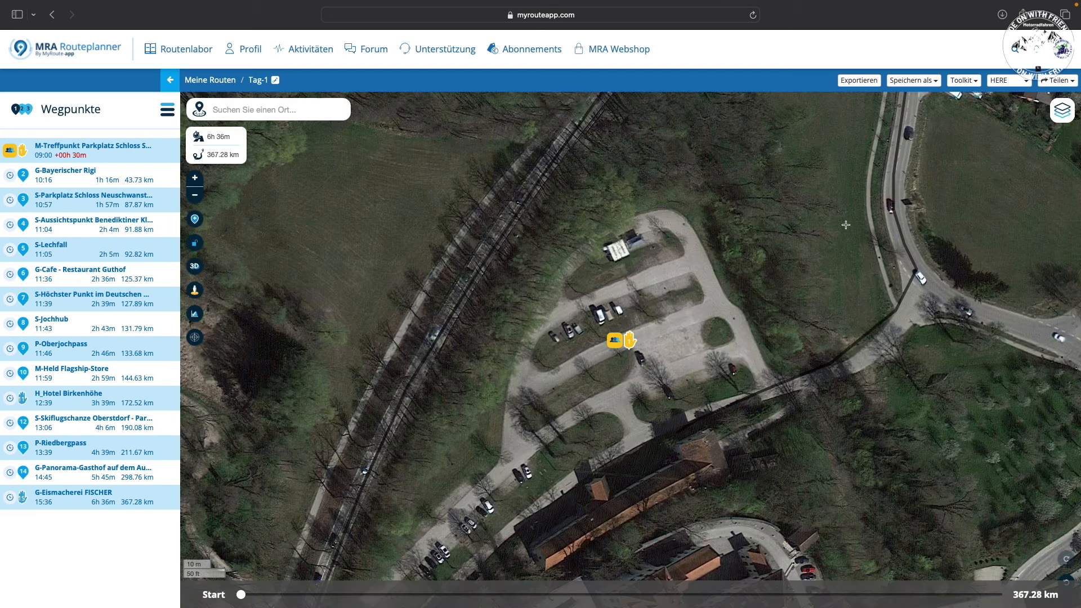
pyautogui.moveTo(1061, 112)
pyautogui.click(1024, 110)
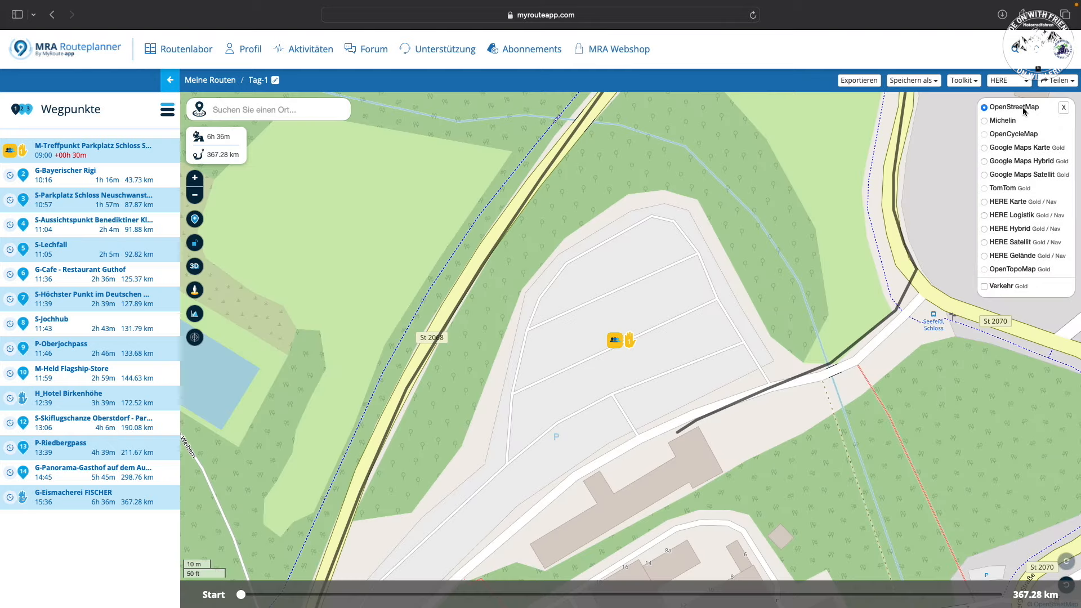
# Step: Give the G-Bayerischer Rigi waypoint the Kamera symbol, the green colour and a 10-minute pause
pyautogui.click(81, 190)
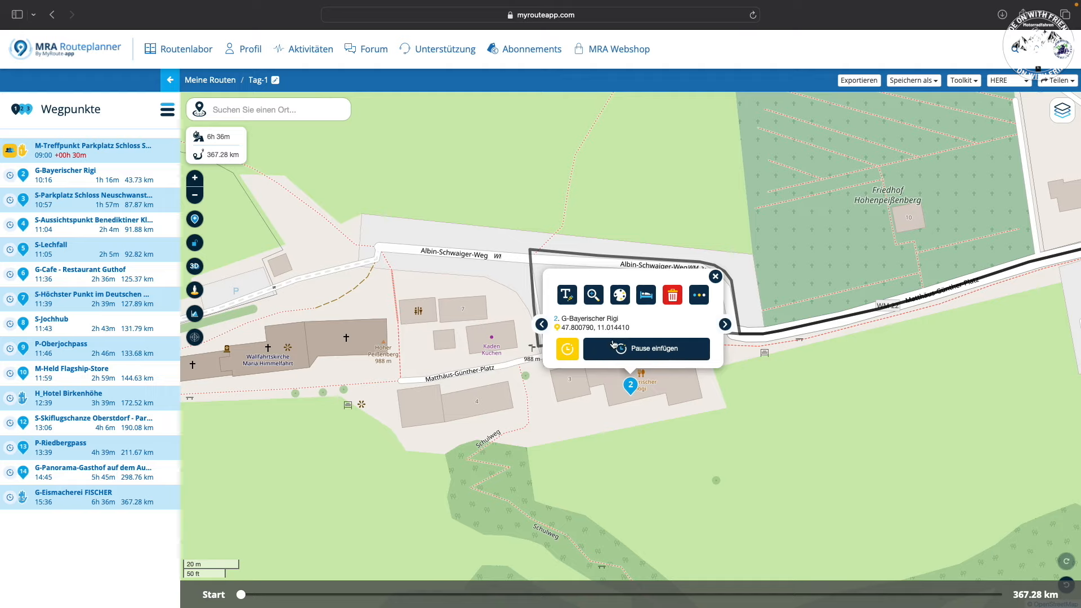
pyautogui.click(572, 353)
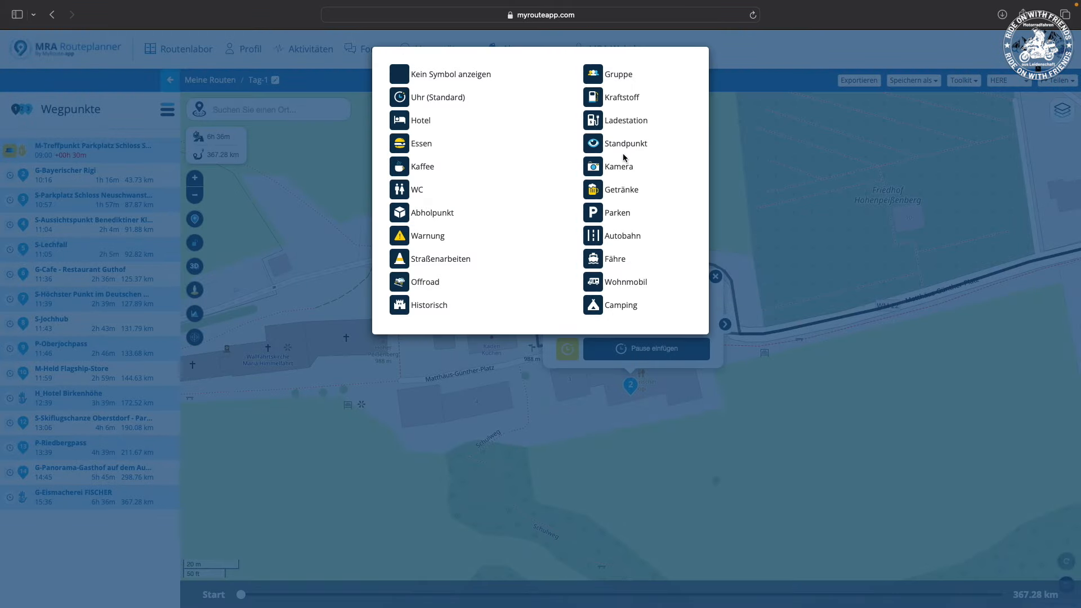
pyautogui.click(614, 169)
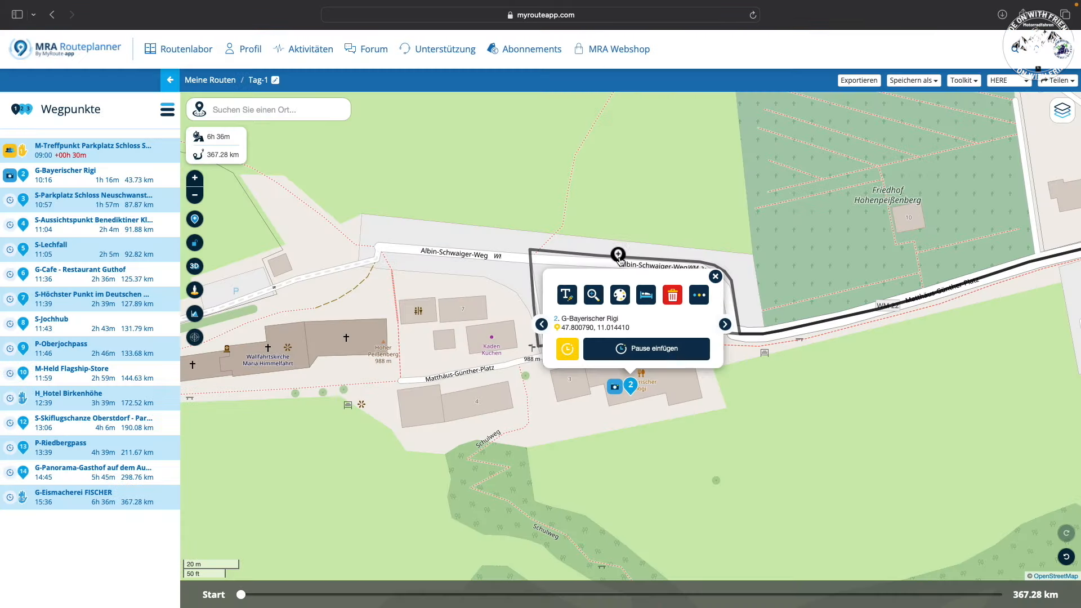
pyautogui.click(616, 301)
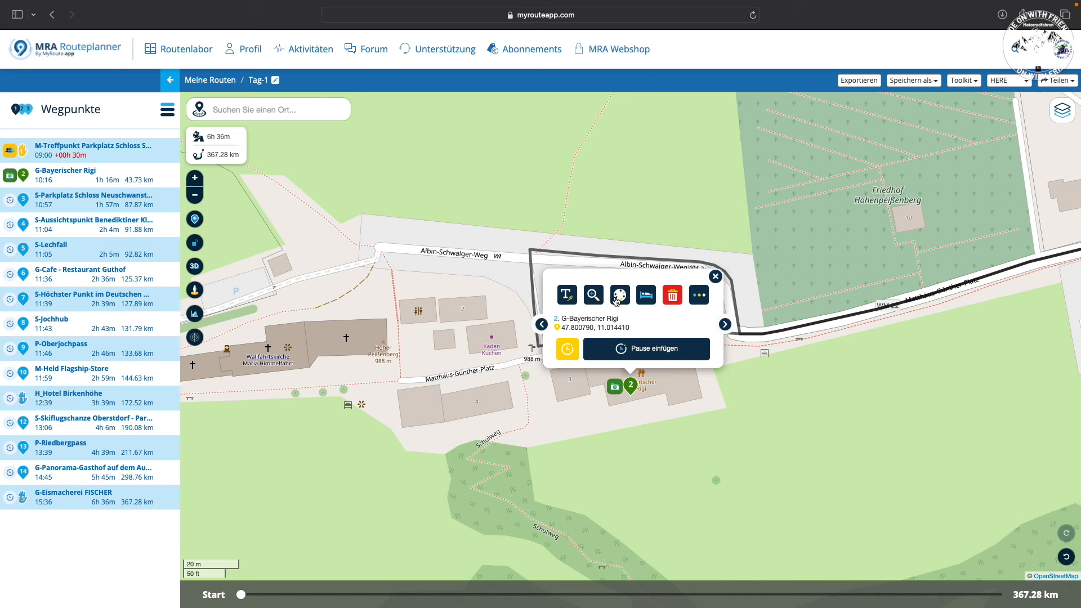
pyautogui.click(629, 349)
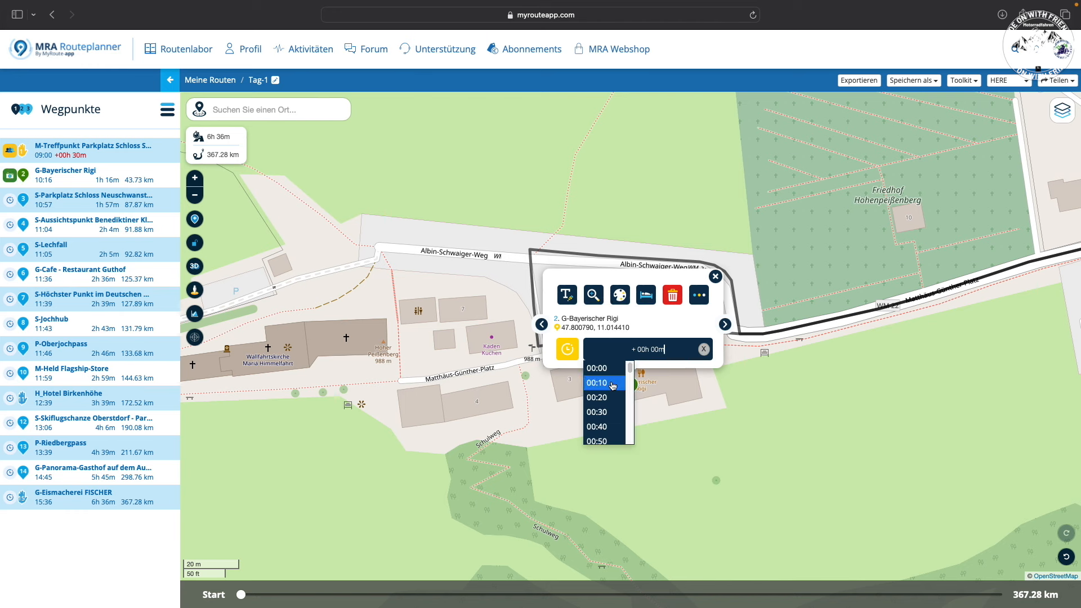
pyautogui.click(613, 385)
# Step: Move the Bayerischer Rigi waypoint to the Hoher Peißenberg car park beside Bergstraße
pyautogui.moveTo(714, 277); pyautogui.dragTo(654, 282)
pyautogui.moveTo(570, 388); pyautogui.dragTo(1055, 296)
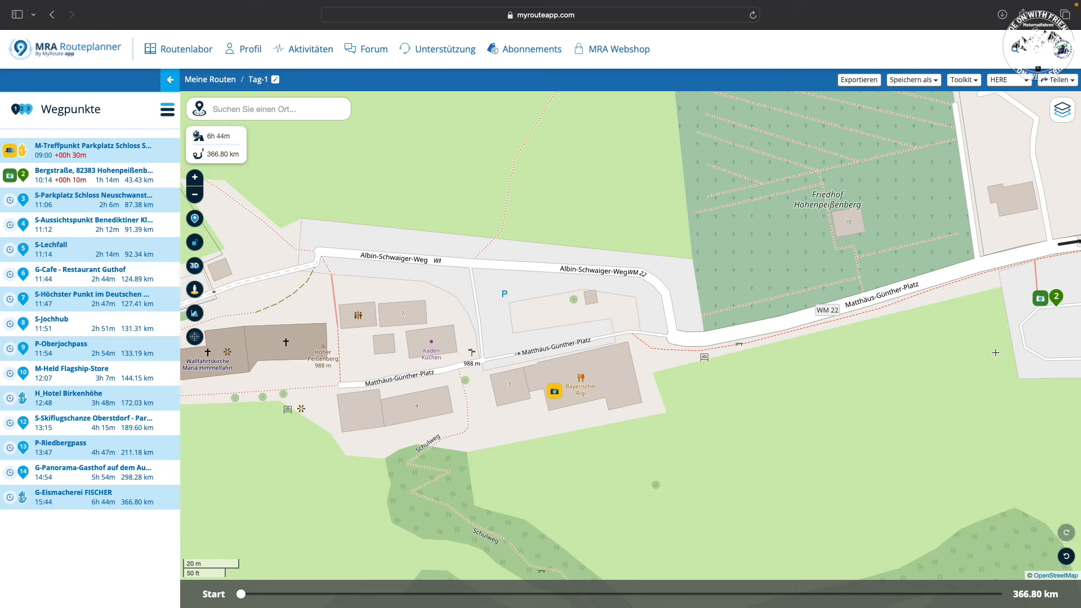
pyautogui.moveTo(779, 355); pyautogui.dragTo(307, 394)
pyautogui.moveTo(480, 324); pyautogui.dragTo(729, 354)
# Step: Examine the car park around the second waypoint in Google Maps Satellit and street-level imagery, and return to OpenStreetMap
pyautogui.click(1062, 109)
pyautogui.click(1022, 174)
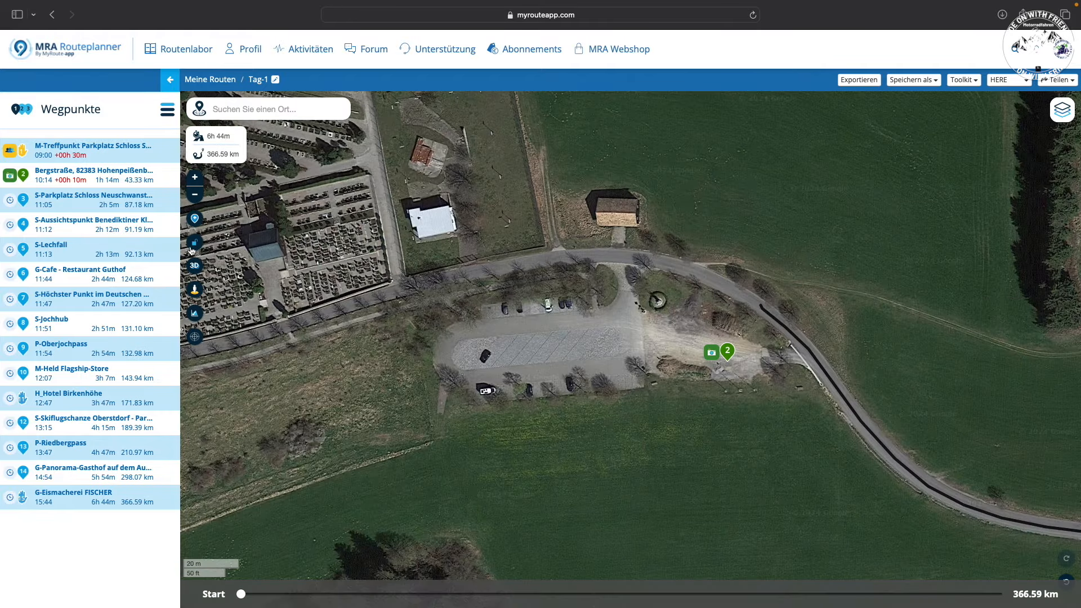
pyautogui.moveTo(194, 289); pyautogui.dragTo(973, 343)
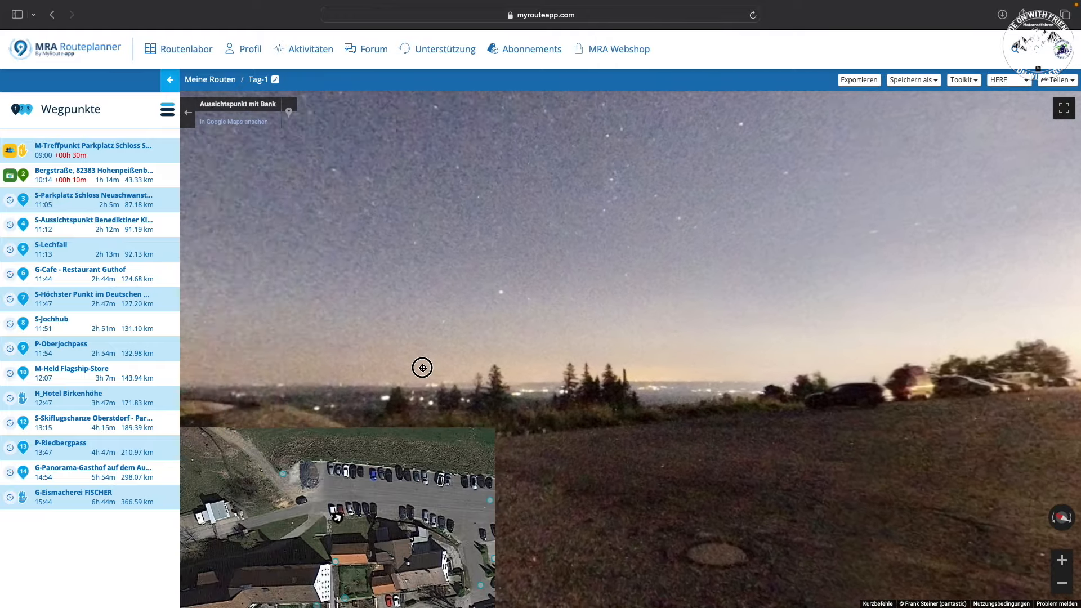
pyautogui.moveTo(422, 367); pyautogui.dragTo(903, 365)
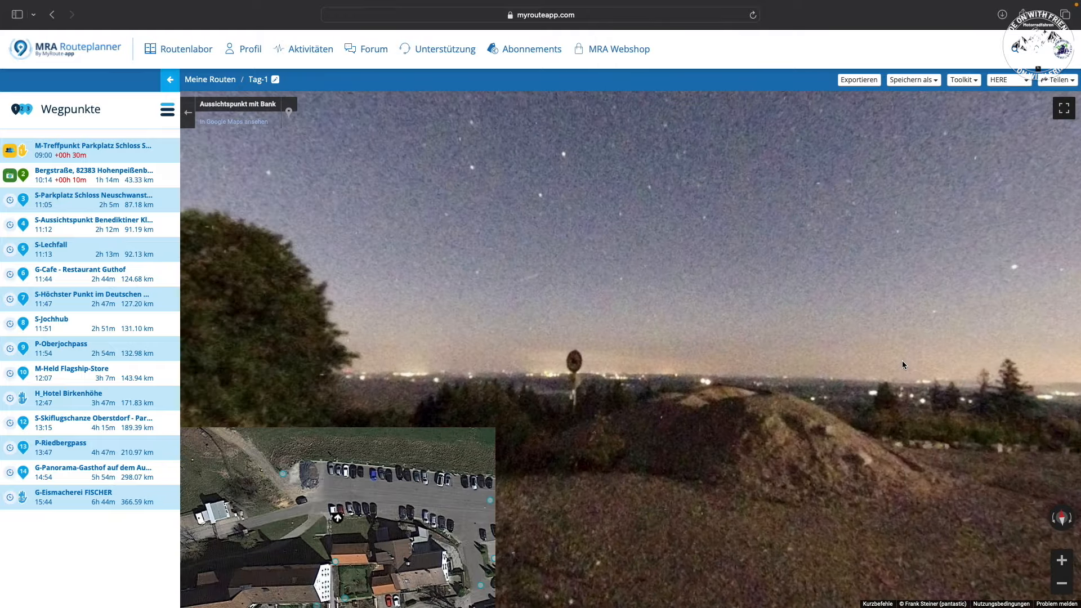
pyautogui.click(187, 112)
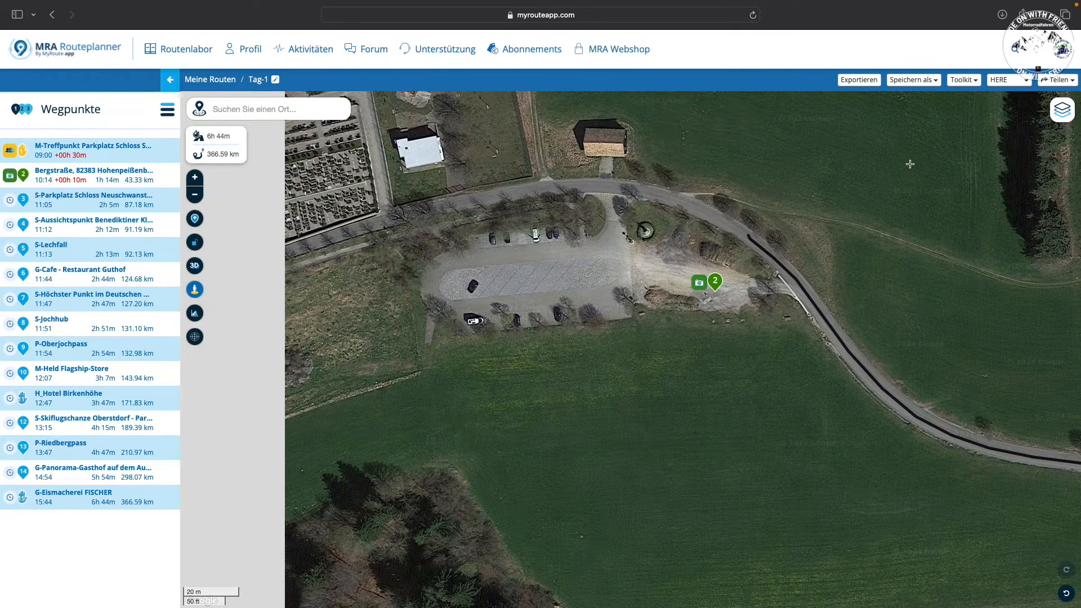
pyautogui.click(1061, 112)
pyautogui.click(1028, 108)
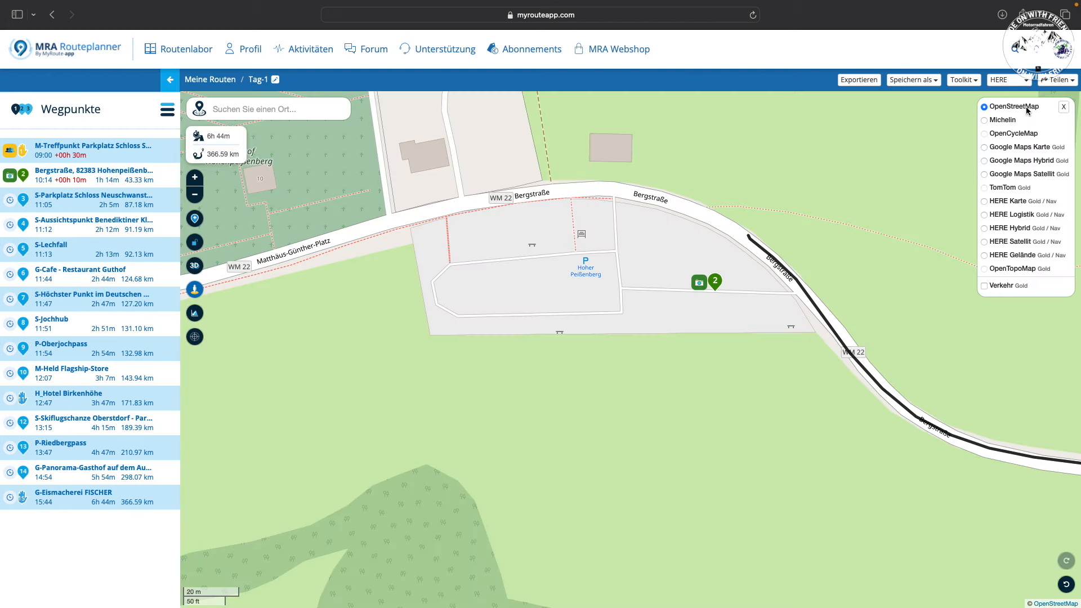
pyautogui.click(133, 206)
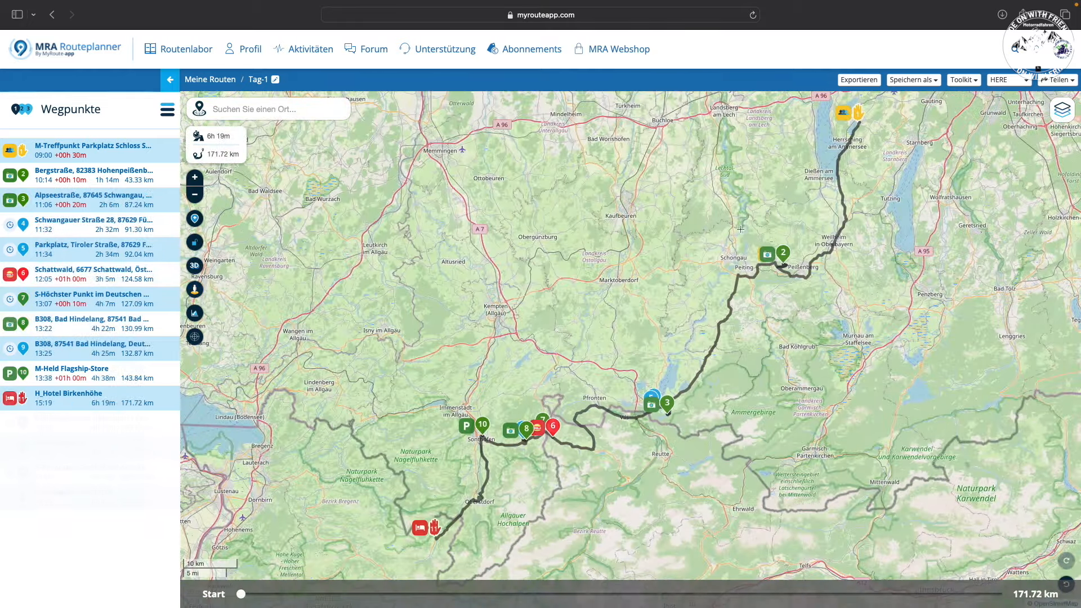
pyautogui.moveTo(688, 245); pyautogui.dragTo(687, 282)
pyautogui.moveTo(687, 282); pyautogui.dragTo(705, 255)
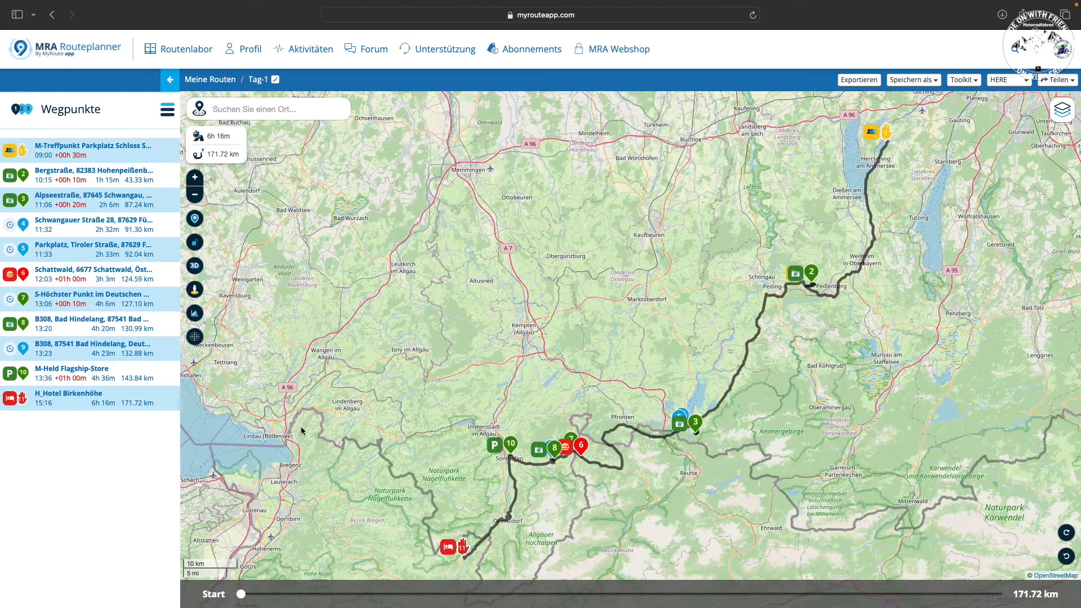
# Step: Overlay the Allgaeuer Kurven Delikatessen route from the Deutschland folder's Bayern subfolder on the map and colour it red
pyautogui.click(167, 110)
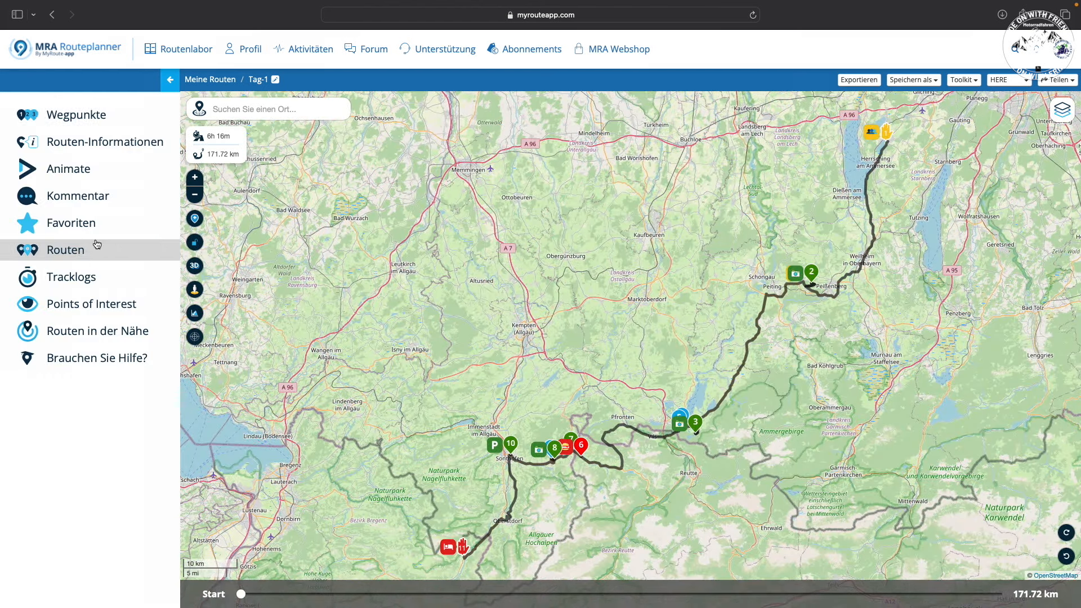
pyautogui.click(97, 248)
pyautogui.click(79, 201)
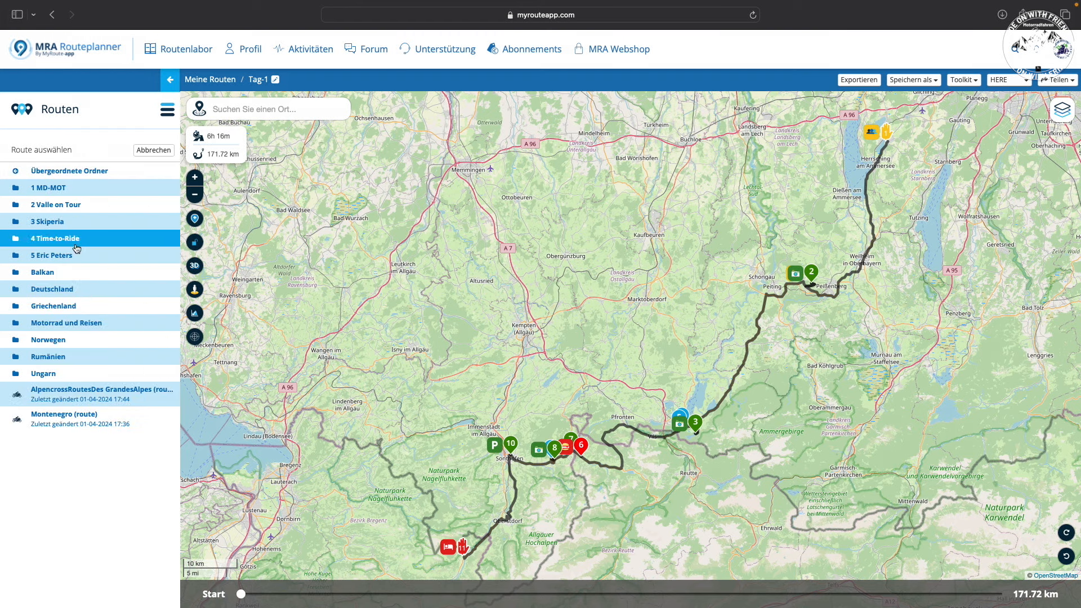
pyautogui.click(75, 289)
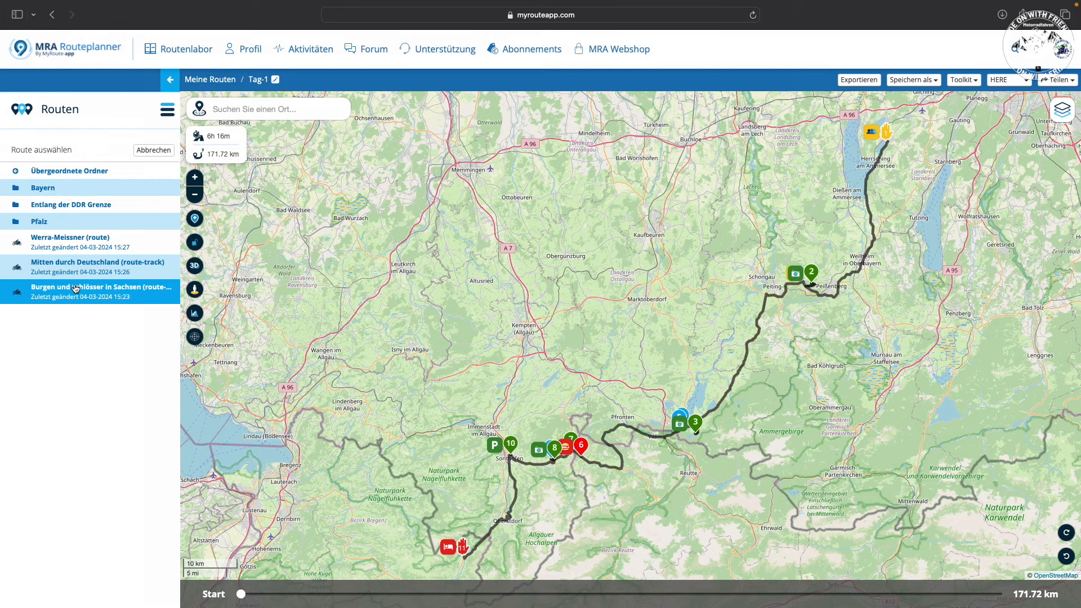
pyautogui.click(79, 193)
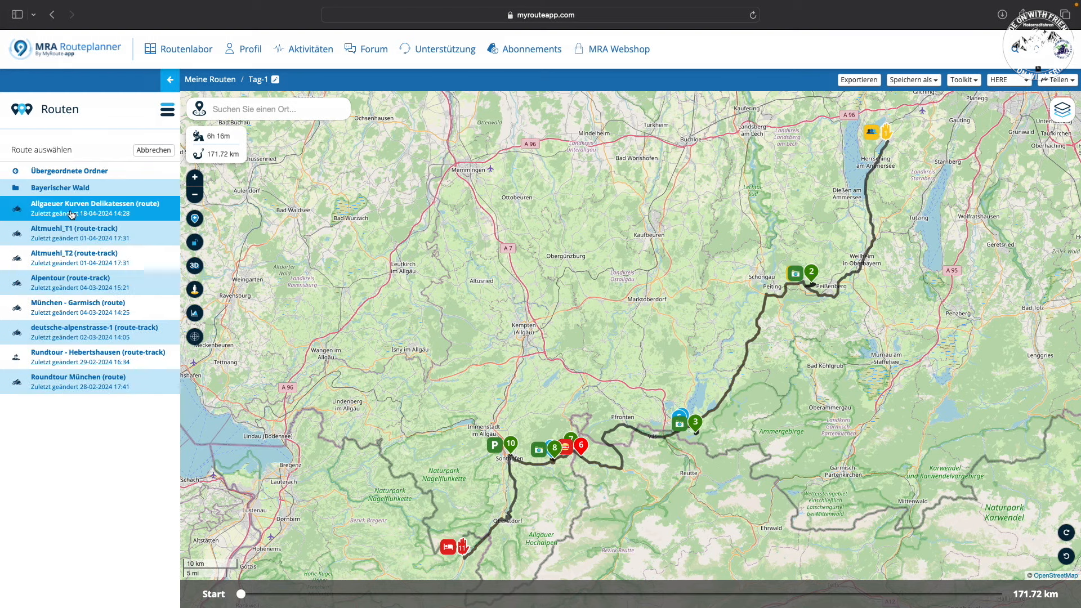
pyautogui.click(70, 209)
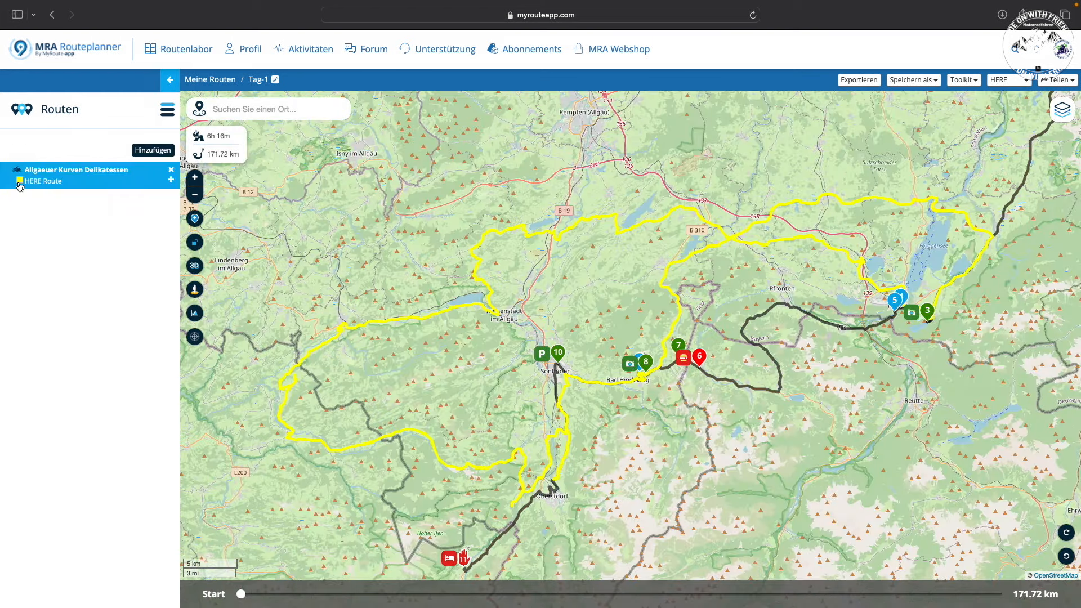
pyautogui.click(20, 180)
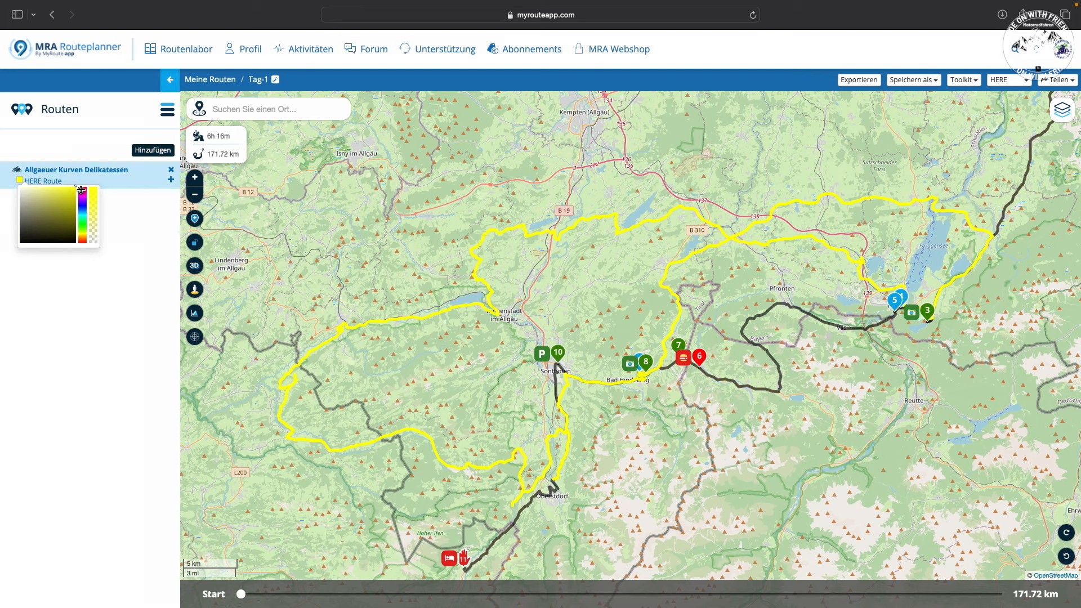
pyautogui.click(82, 192)
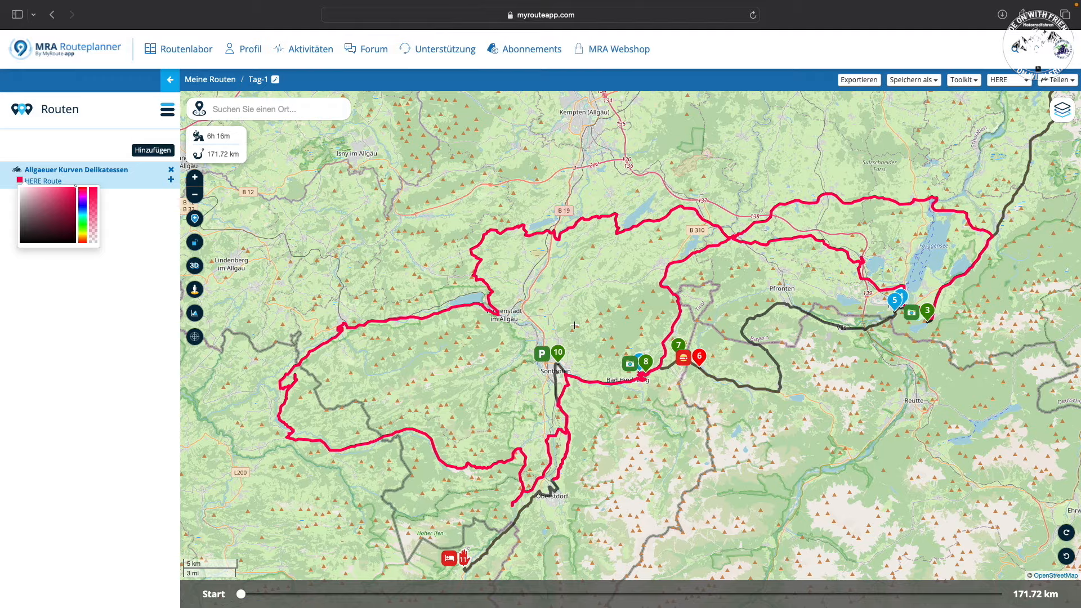
# Step: Reroute Tag-1 over the road northwest of Peißenberg, and shift its B 17 section near Kurzenried onto the WM 6 near Burggen
pyautogui.scroll(-5, 568, 324)
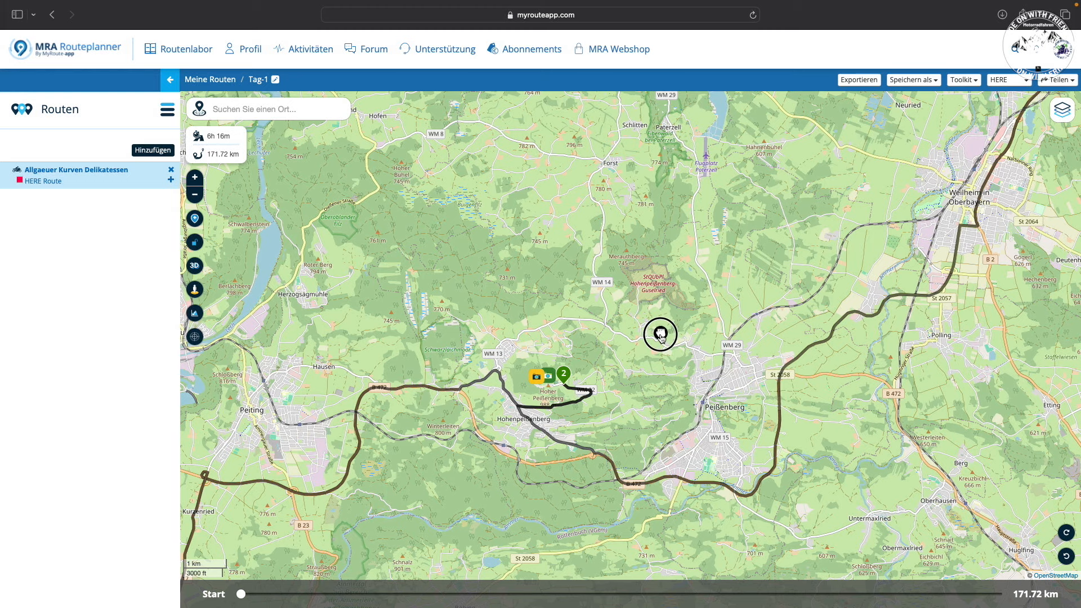
pyautogui.click(660, 335)
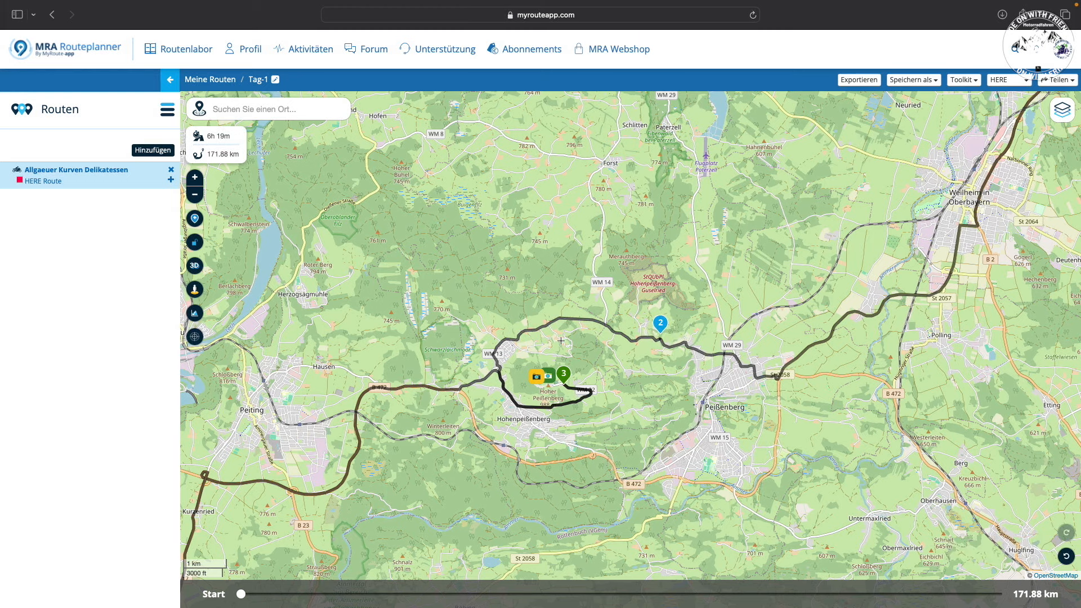
pyautogui.moveTo(462, 478); pyautogui.dragTo(744, 262)
pyautogui.moveTo(423, 508); pyautogui.dragTo(652, 500)
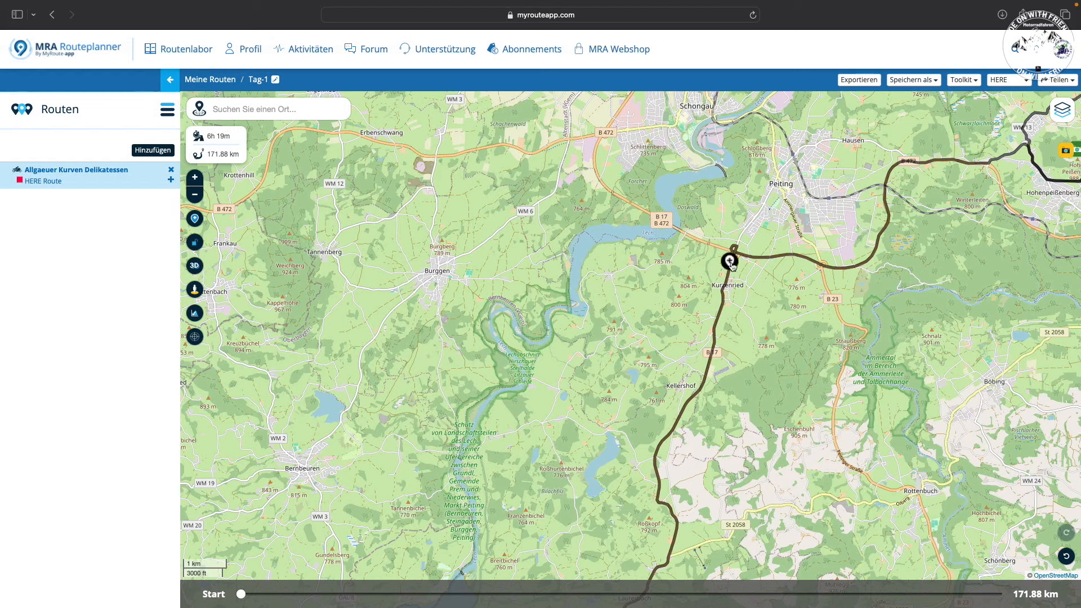
pyautogui.moveTo(730, 264); pyautogui.dragTo(479, 237)
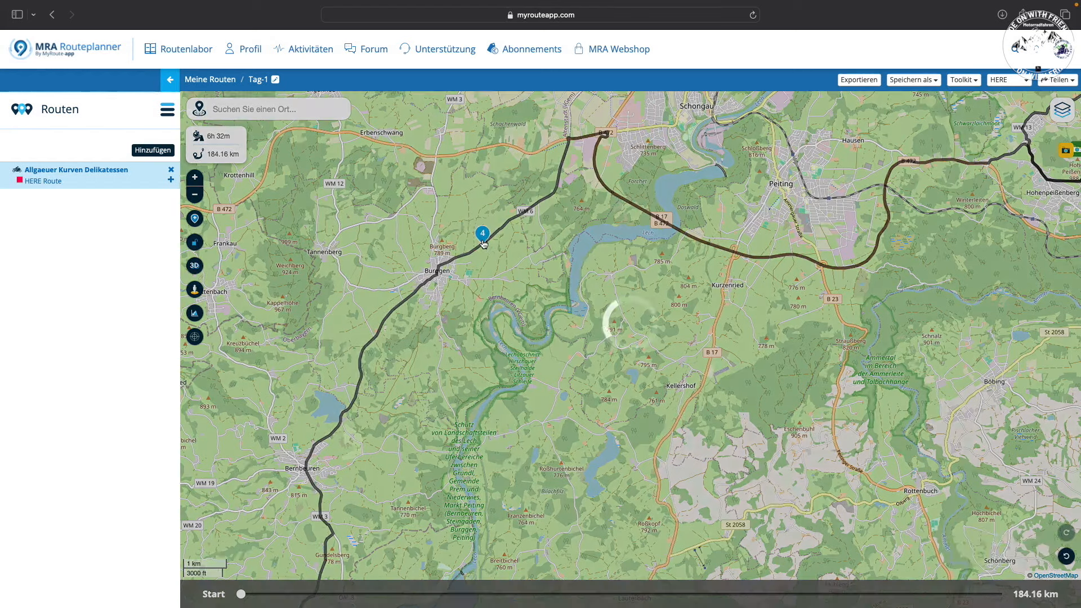
# Step: Examine the Tag-1 route against the overlaid Allgaeuer Kurven Delikatessen route from the Forggensee past Pfronten towards Oberstdorf
pyautogui.moveTo(489, 495); pyautogui.dragTo(636, 248)
pyautogui.moveTo(484, 517); pyautogui.dragTo(630, 270)
pyautogui.moveTo(558, 524); pyautogui.dragTo(632, 282)
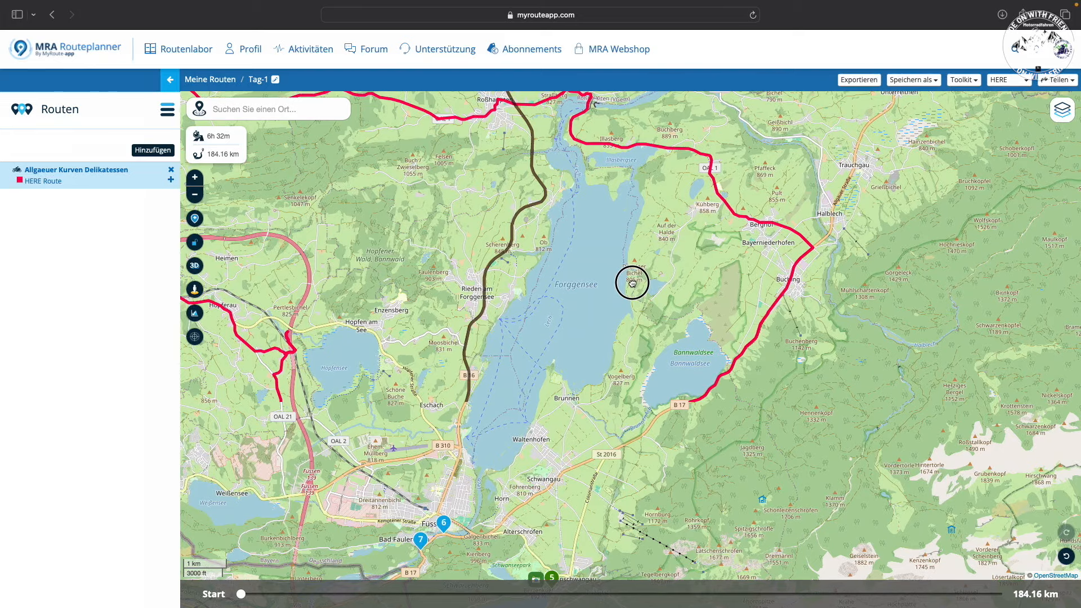
pyautogui.moveTo(599, 445); pyautogui.dragTo(755, 331)
pyautogui.moveTo(444, 500); pyautogui.dragTo(732, 474)
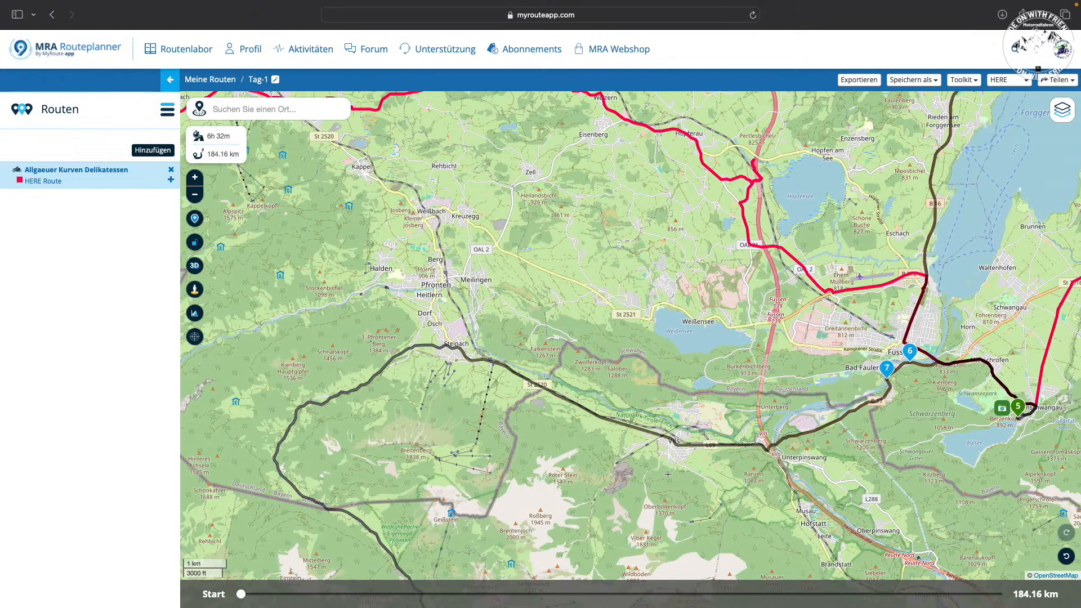
pyautogui.moveTo(466, 501); pyautogui.dragTo(845, 450)
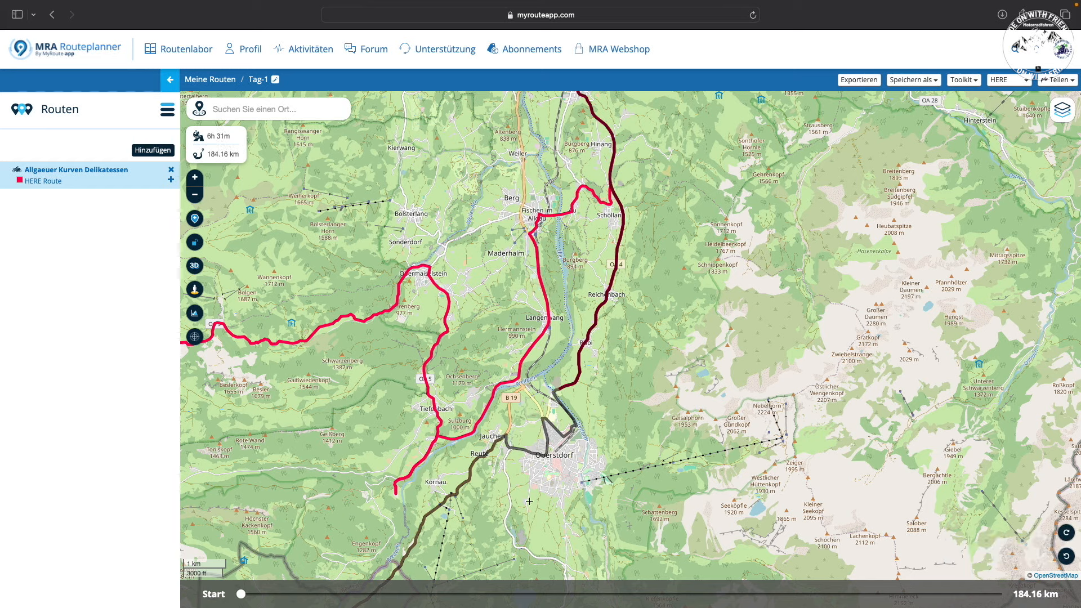
# Step: Remove the overlaid Allgaeuer Kurven Delikatessen route from the Tag-1 map
pyautogui.click(195, 219)
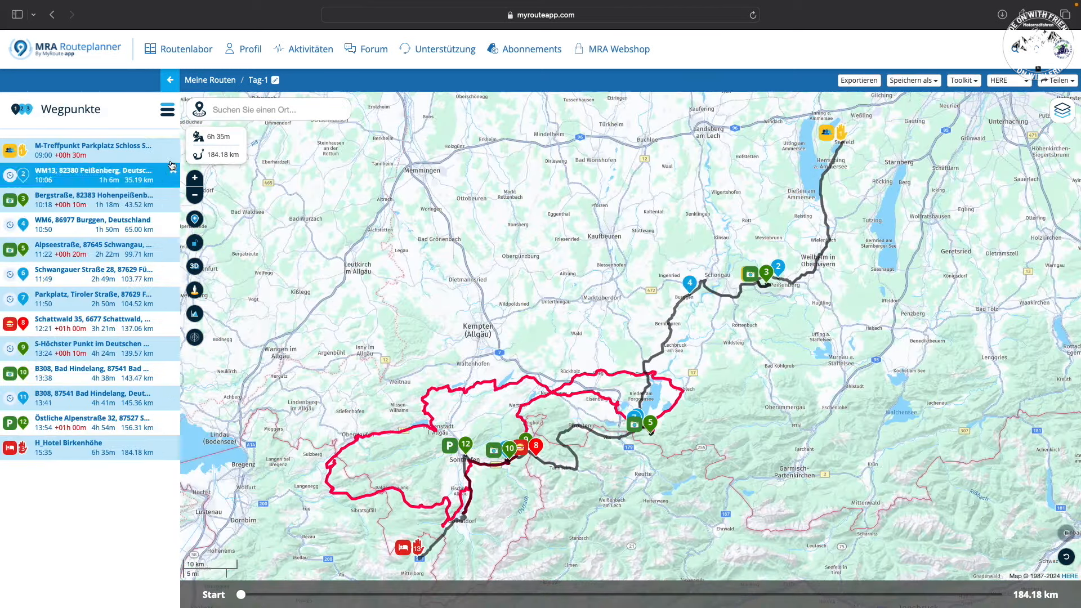
pyautogui.click(167, 113)
pyautogui.click(65, 243)
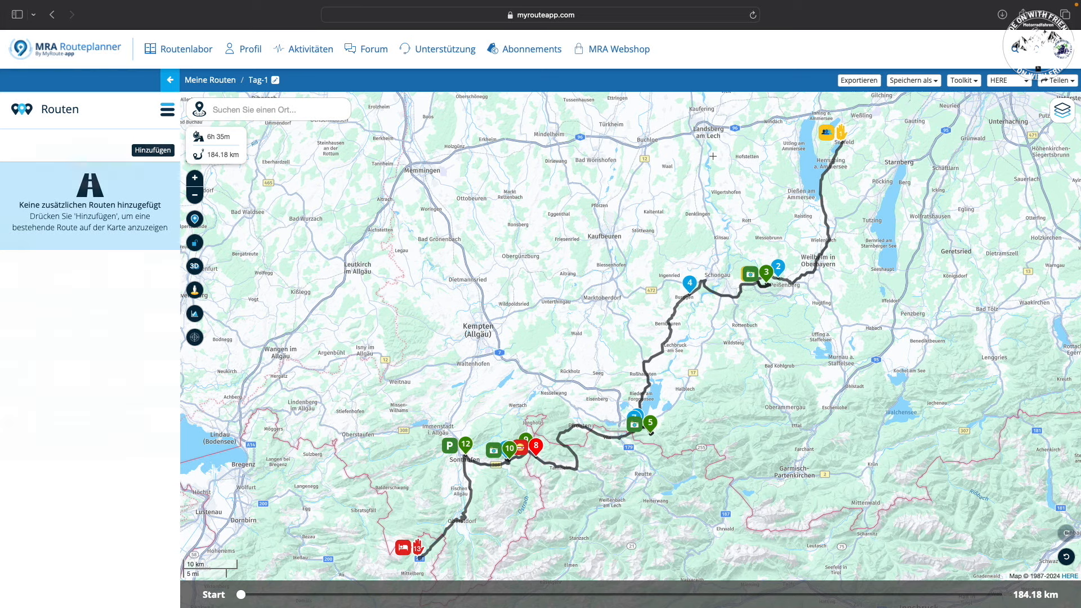
# Step: Set Tag-1 to avoid Autobahnen and keep HERE (MyRoute-app/Garmin) as its routing map
pyautogui.click(966, 81)
pyautogui.moveTo(953, 114)
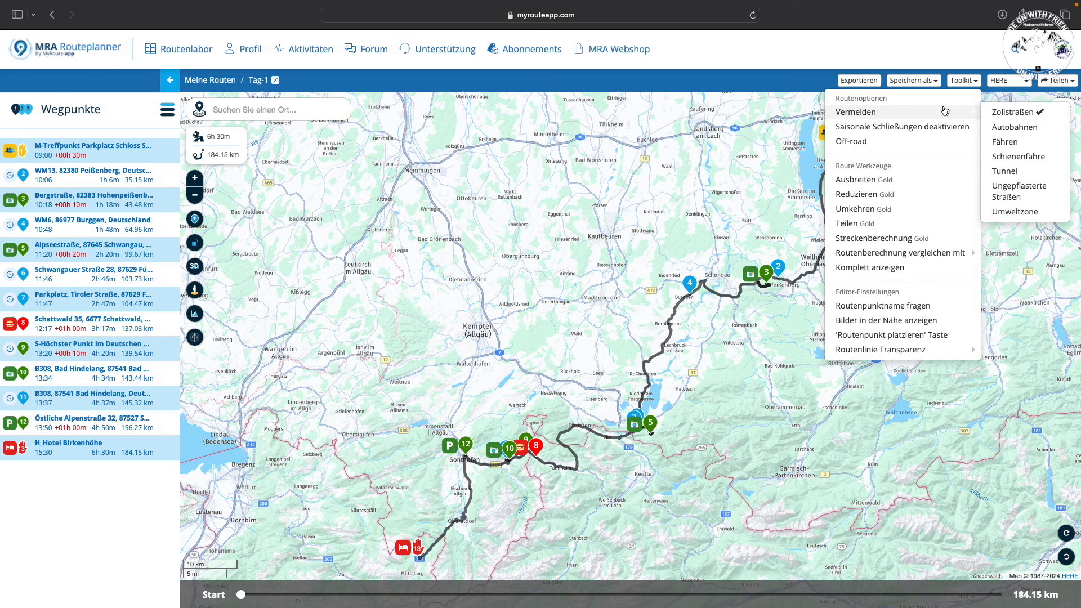
pyautogui.click(1000, 128)
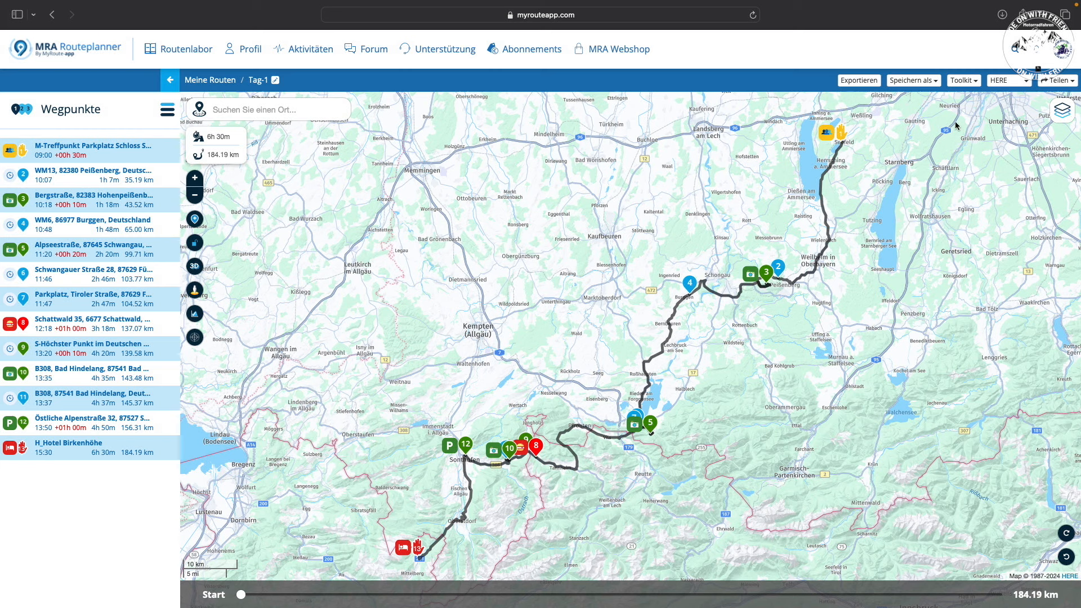
pyautogui.click(1004, 80)
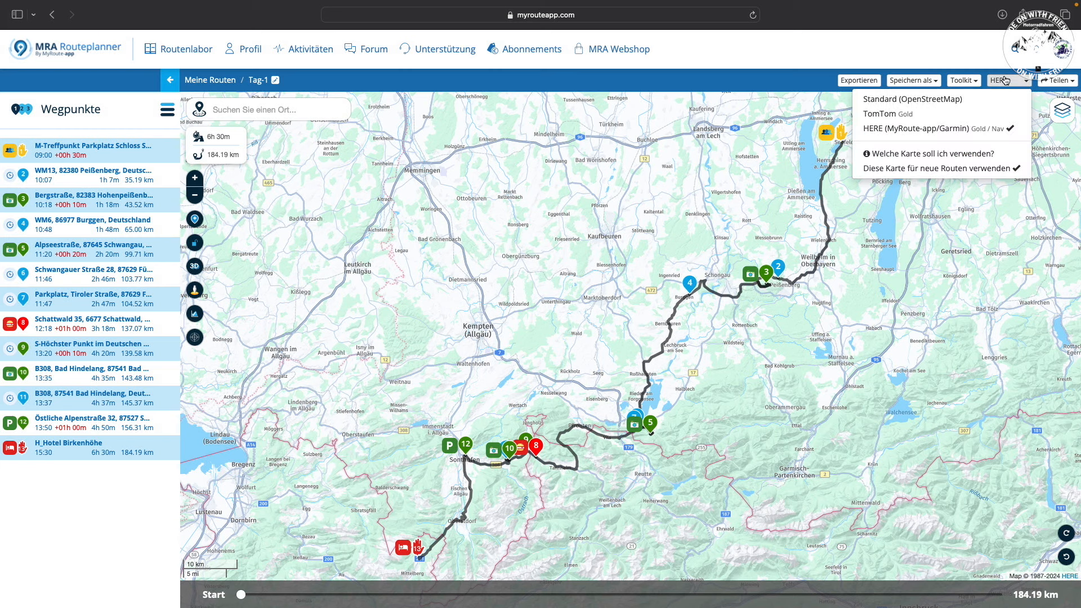
pyautogui.click(991, 129)
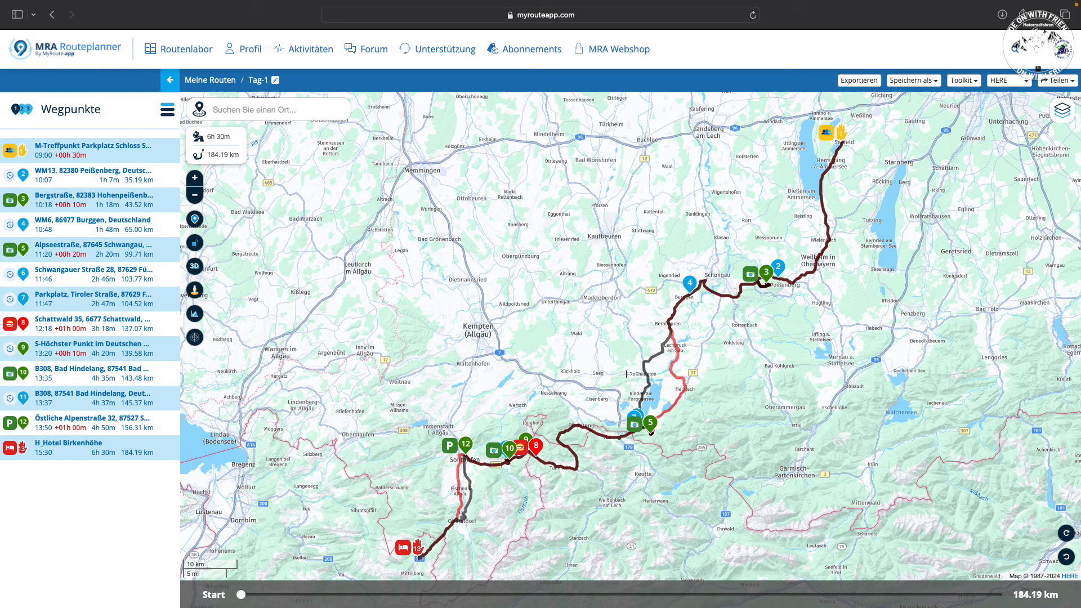
# Step: Add a waypoint on the B 16 near Rieden am Forggensee, and compare the route calculation with TomTom
pyautogui.scroll(5, 640, 374)
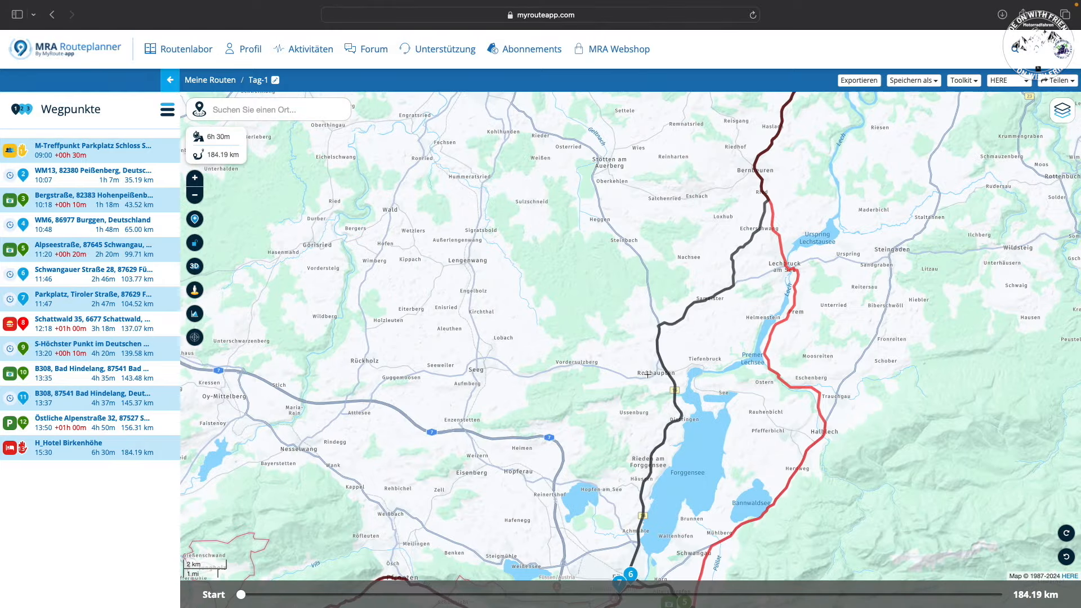
pyautogui.click(666, 432)
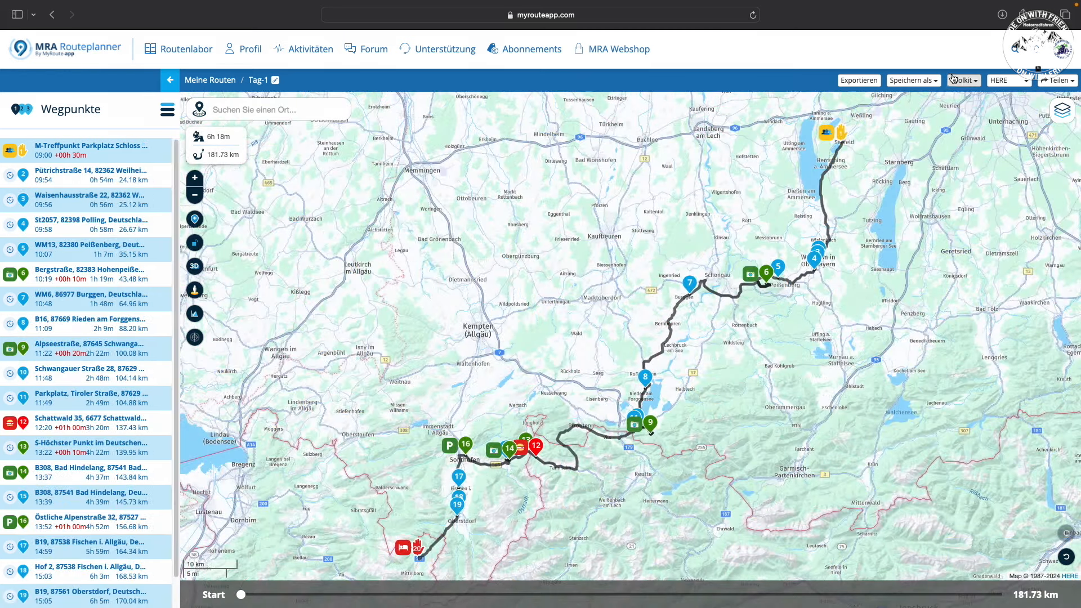
pyautogui.click(957, 81)
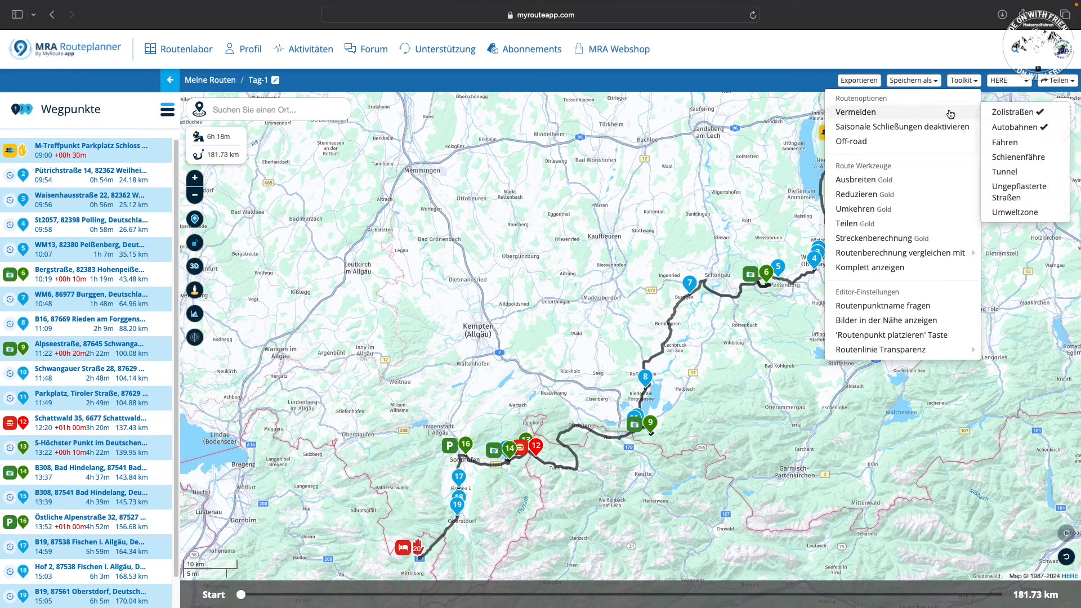
pyautogui.moveTo(933, 253)
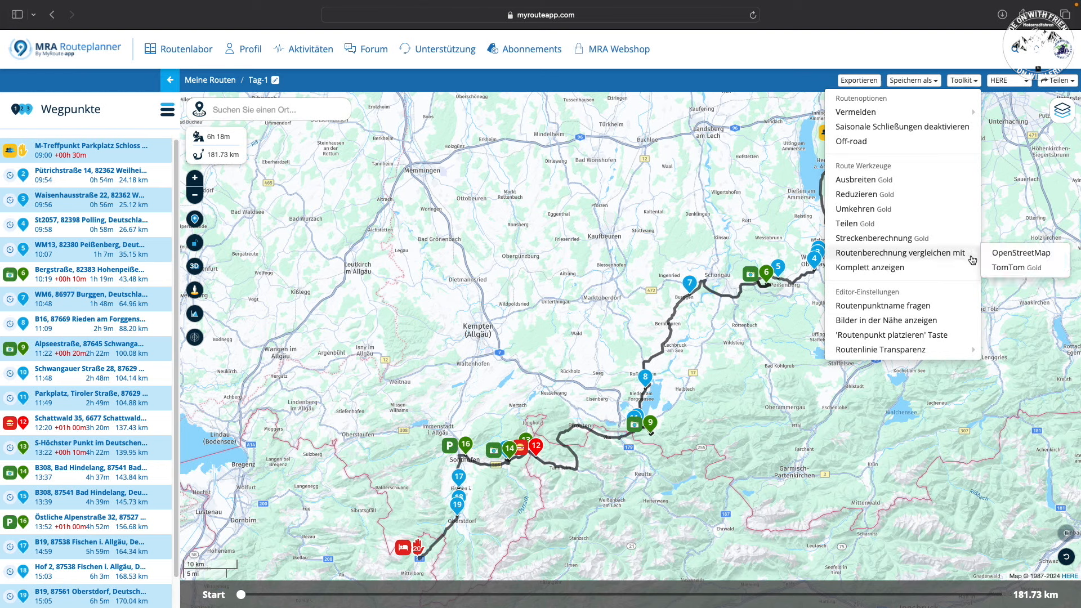
pyautogui.click(1000, 270)
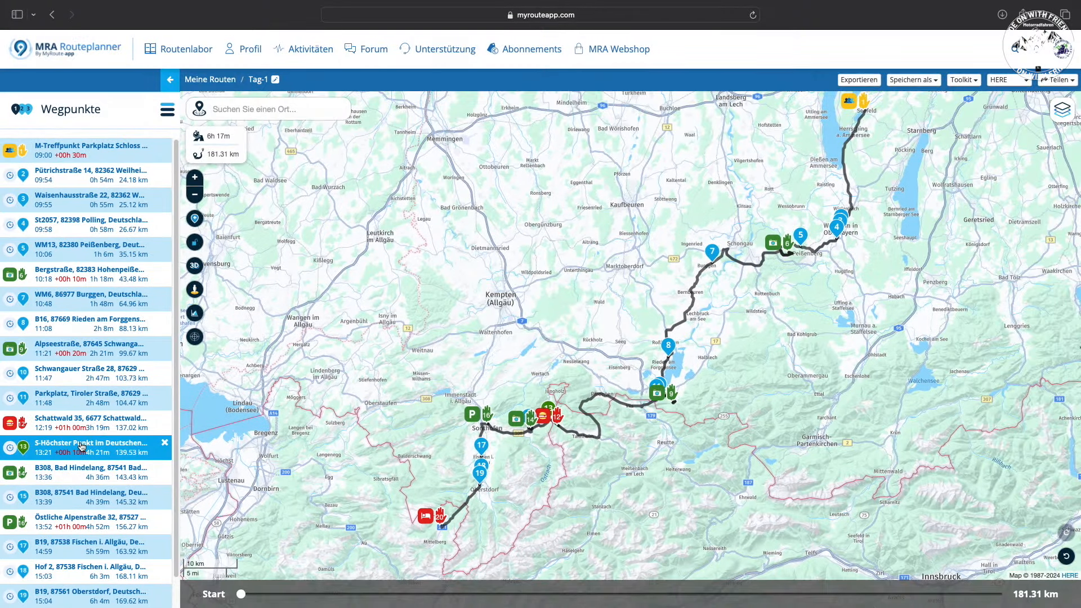
# Step: Open the options of the S-Höchster Punkt im Deutschen Bundesstraßennetz waypoint and zoom the map to it
pyautogui.click(81, 446)
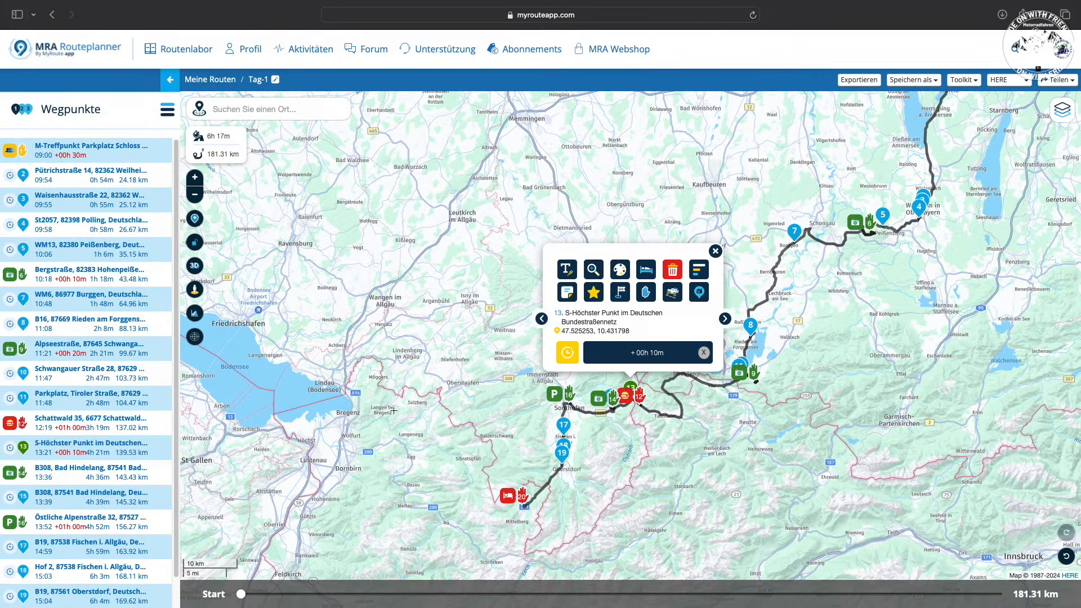
pyautogui.click(594, 271)
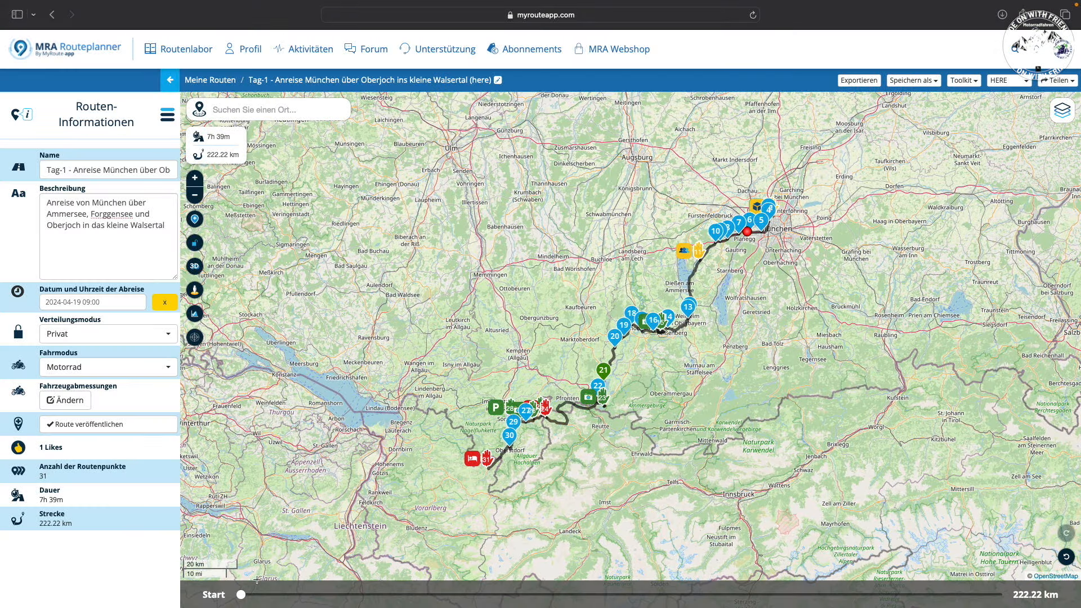
# Step: View the München to Kleinwalsertal route near Germering, and open the Soziale Seite of its animation
pyautogui.moveTo(238, 595); pyautogui.dragTo(301, 597)
pyautogui.click(167, 114)
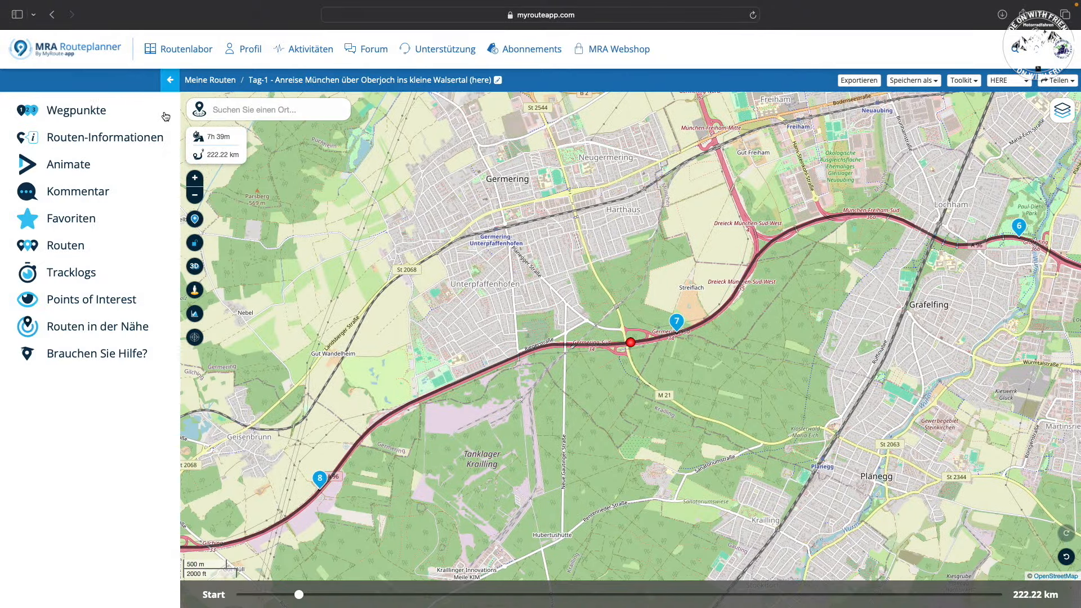
pyautogui.click(90, 168)
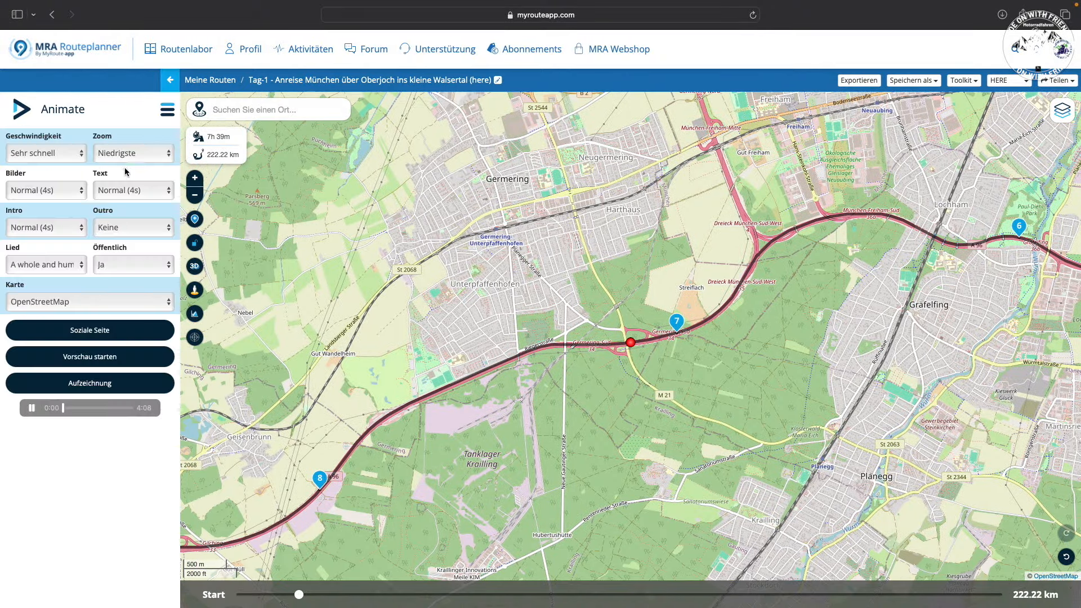
pyautogui.click(74, 331)
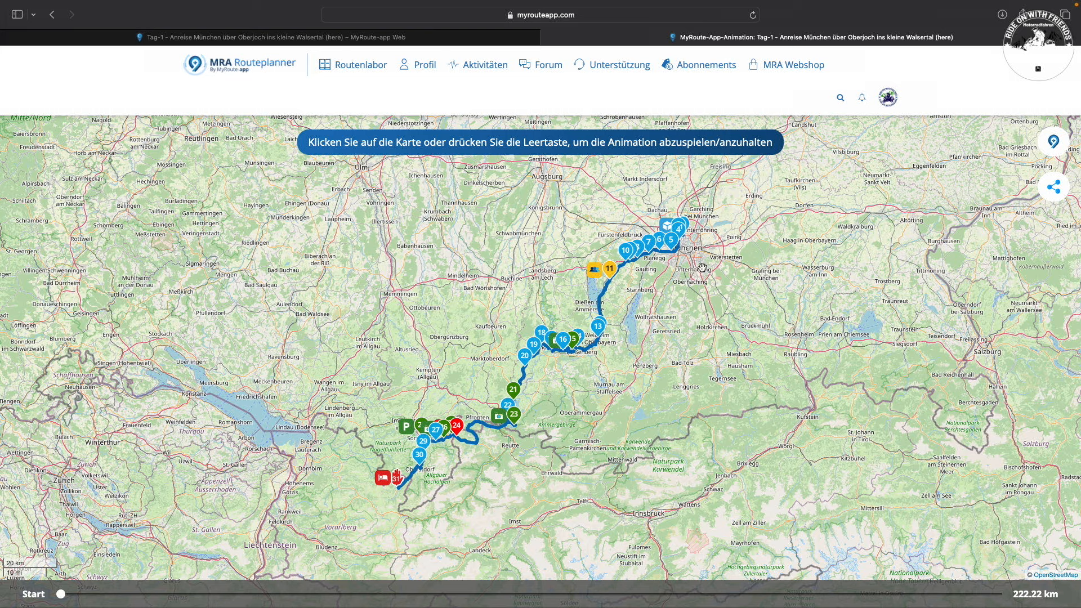
# Step: Display the shareable link of the route animation and close it again
pyautogui.click(1057, 193)
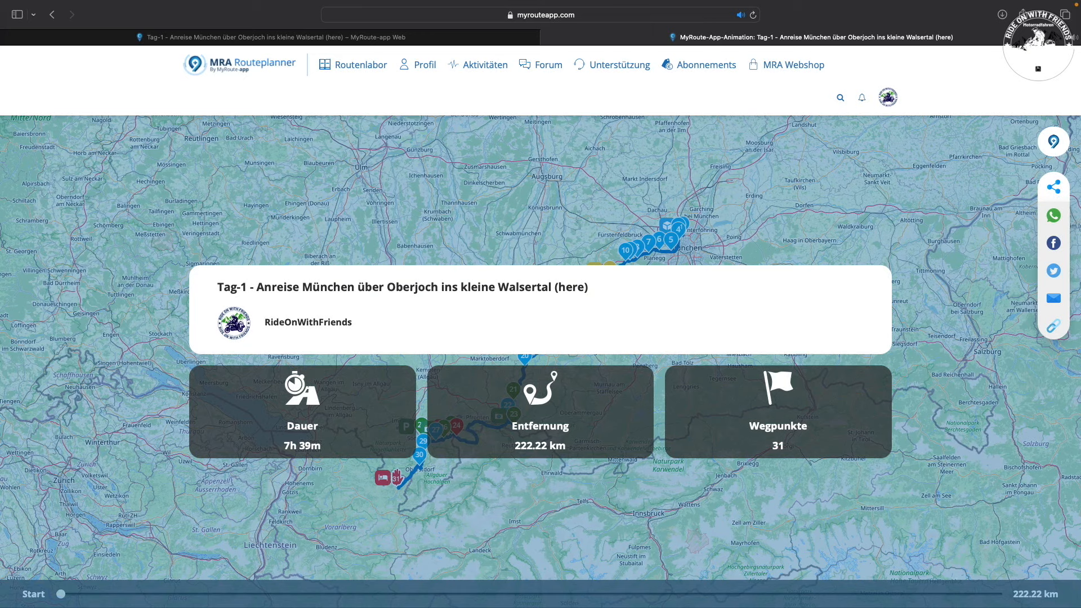
pyautogui.click(1053, 326)
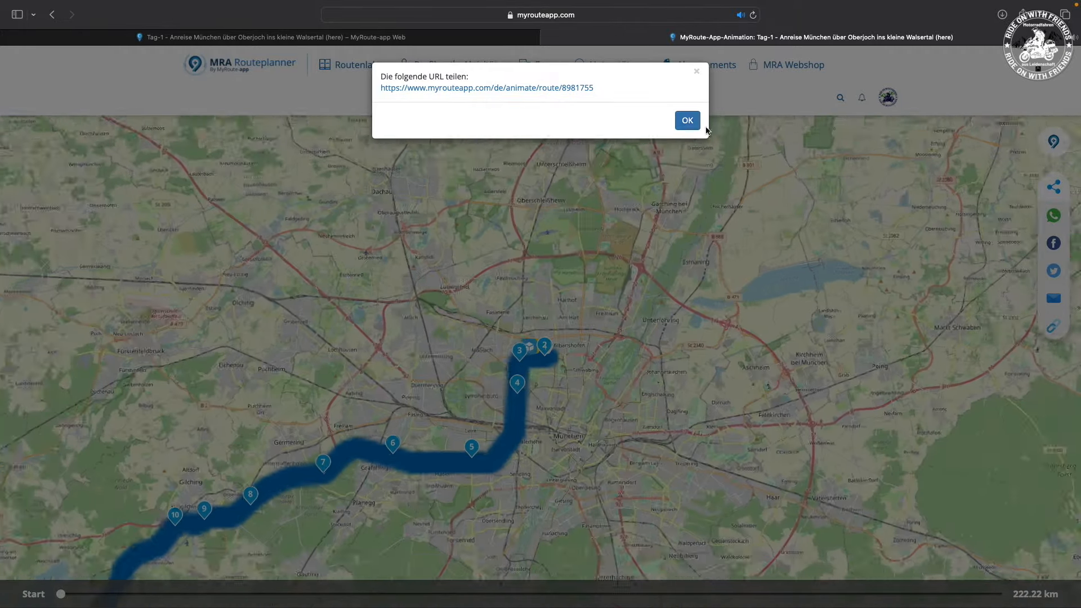
pyautogui.click(687, 120)
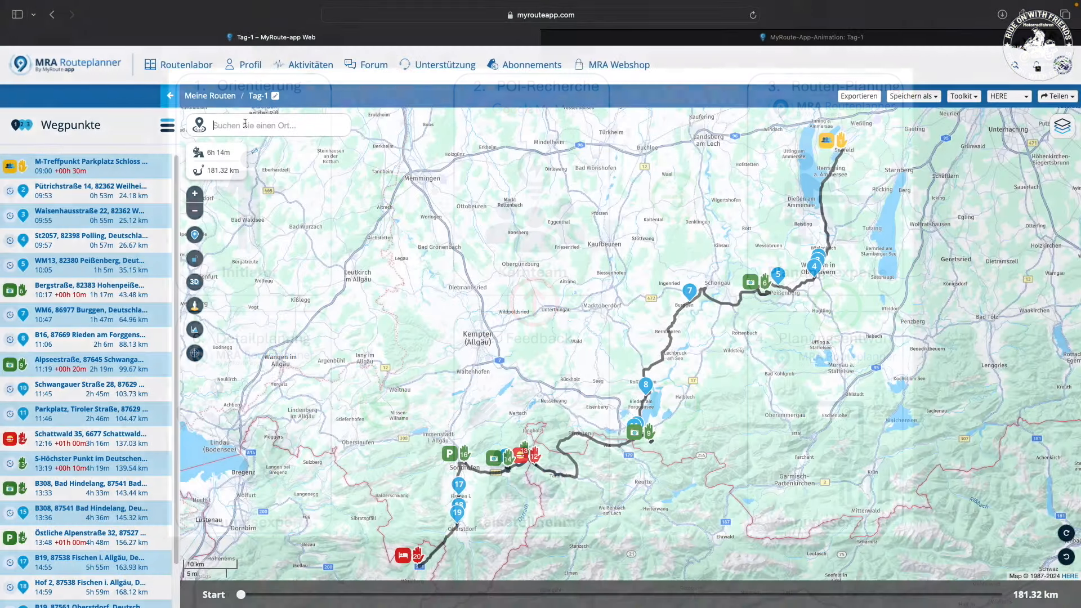
# Step: Add BMW Welt to Tag-1, place its waypoint on Dostlerstraße, and make it the route's first waypoint
pyautogui.write('bmw welt')
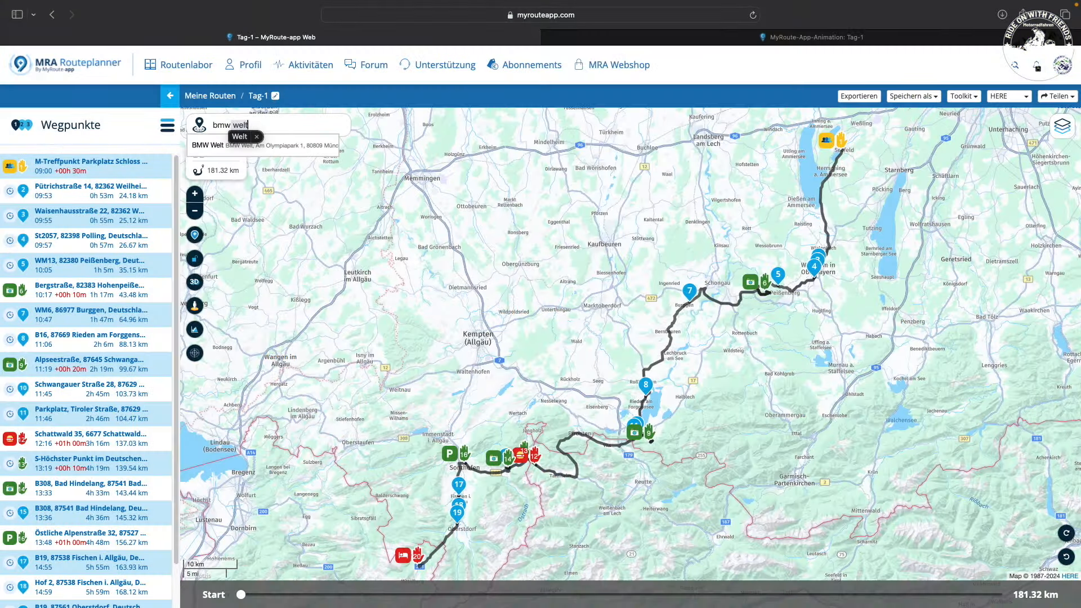
pyautogui.click(226, 149)
pyautogui.moveTo(631, 350)
pyautogui.mouseDown()
pyautogui.moveTo(645, 363)
pyautogui.moveTo(789, 364)
pyautogui.mouseUp()
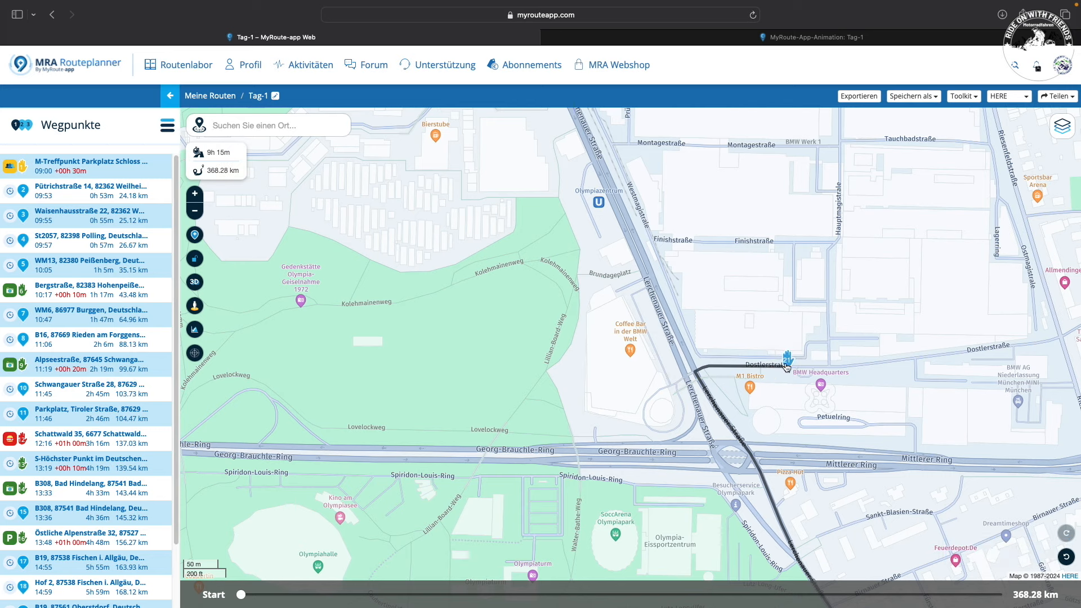
pyautogui.scroll(-3, 100, 557)
pyautogui.moveTo(94, 589); pyautogui.dragTo(79, 163)
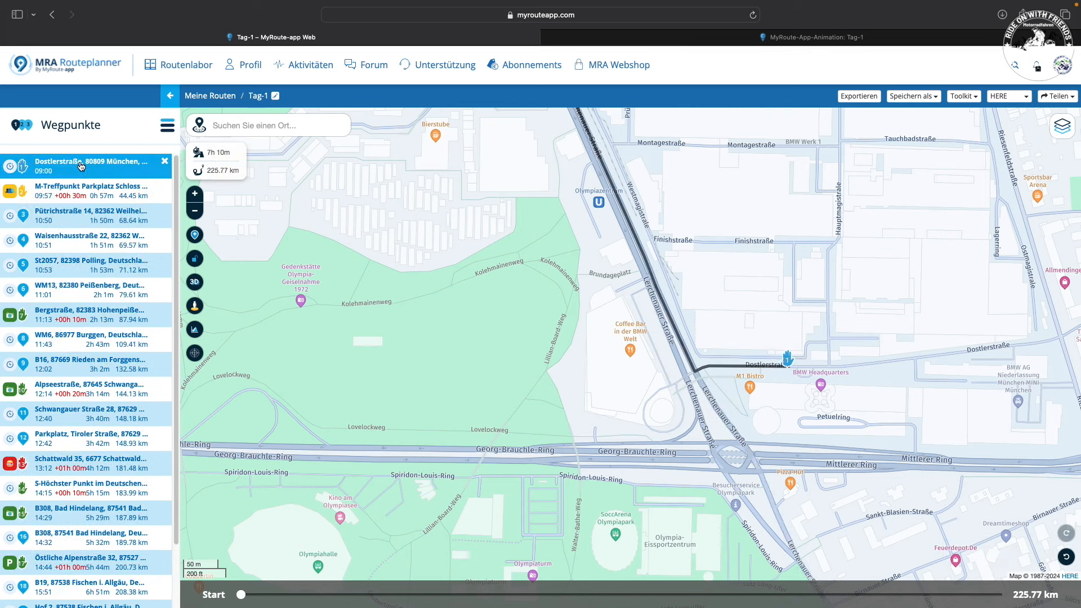
# Step: Give the first waypoint on Dostlerstraße the blue box symbol
pyautogui.click(789, 367)
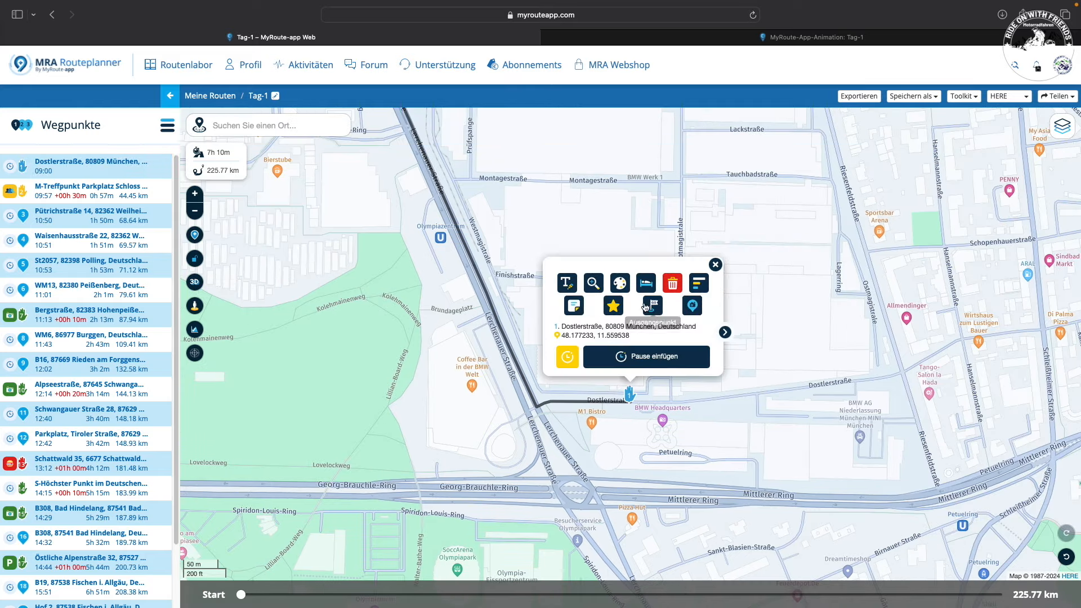
pyautogui.click(562, 354)
pyautogui.click(399, 228)
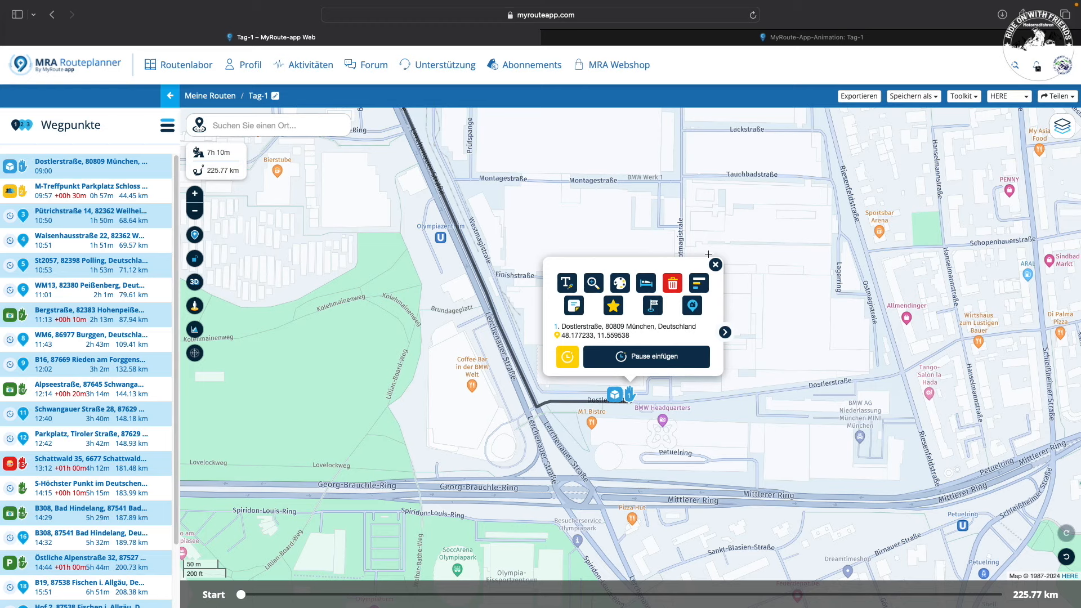
# Step: Switch the routing map to Standard (OpenStreetMap) and set the leg to the M-Treffpunkt Parkplatz Schloss waypoint to Am schnellsten
pyautogui.click(1021, 96)
pyautogui.click(937, 115)
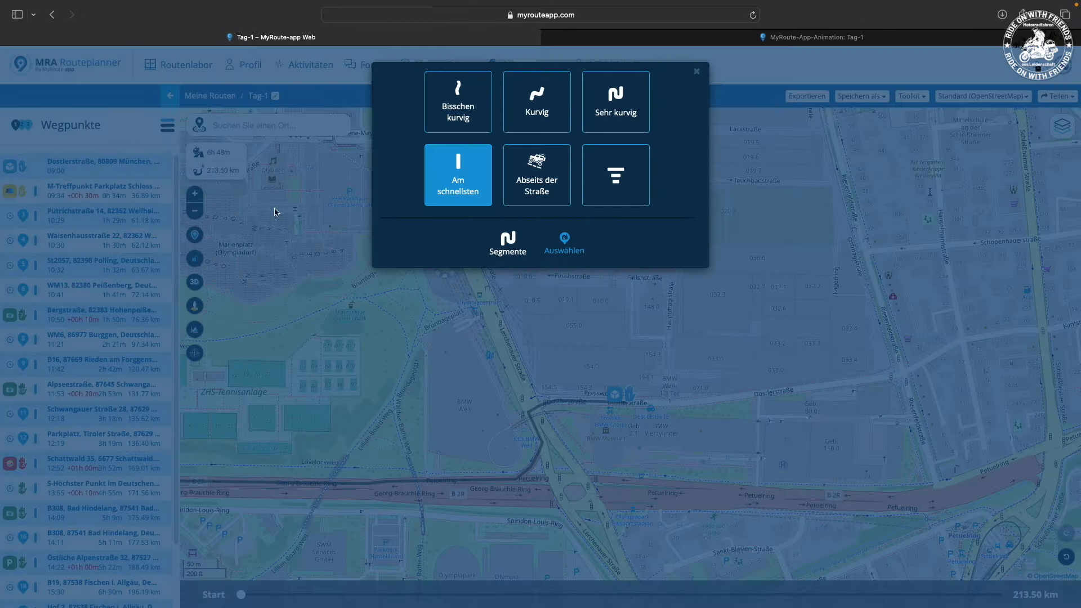
pyautogui.click(463, 182)
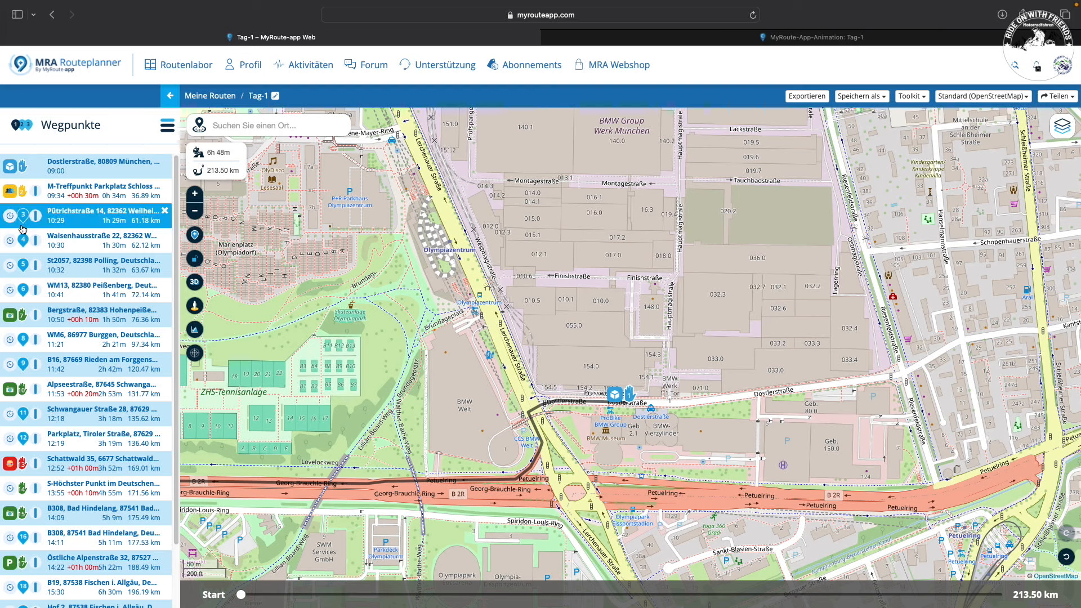
# Step: Set the leg to the third waypoint, in Weilheim, to Sehr kurvig
pyautogui.click(908, 95)
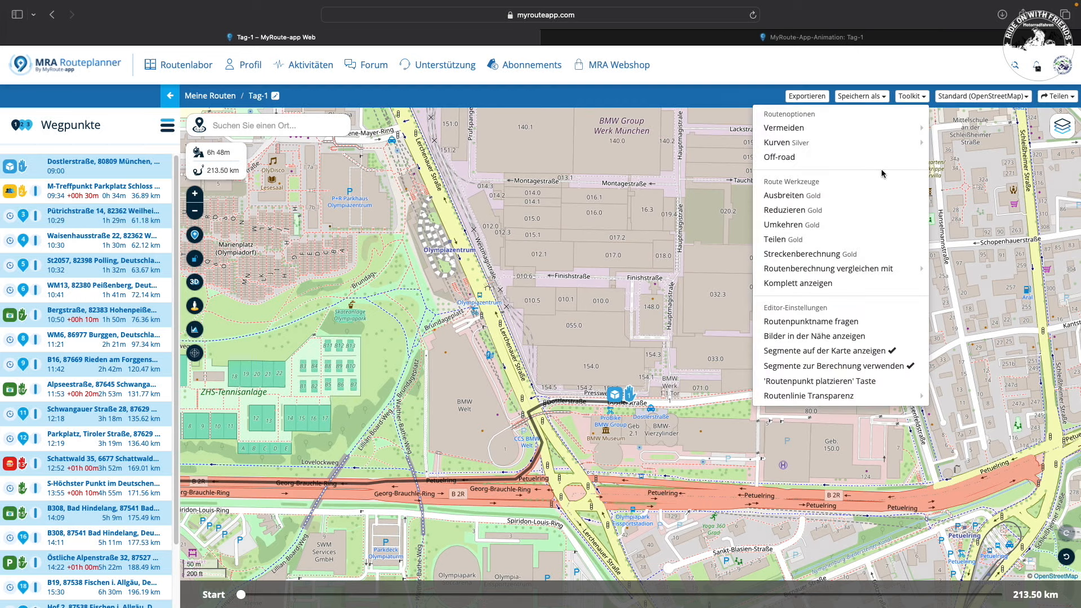
pyautogui.click(861, 283)
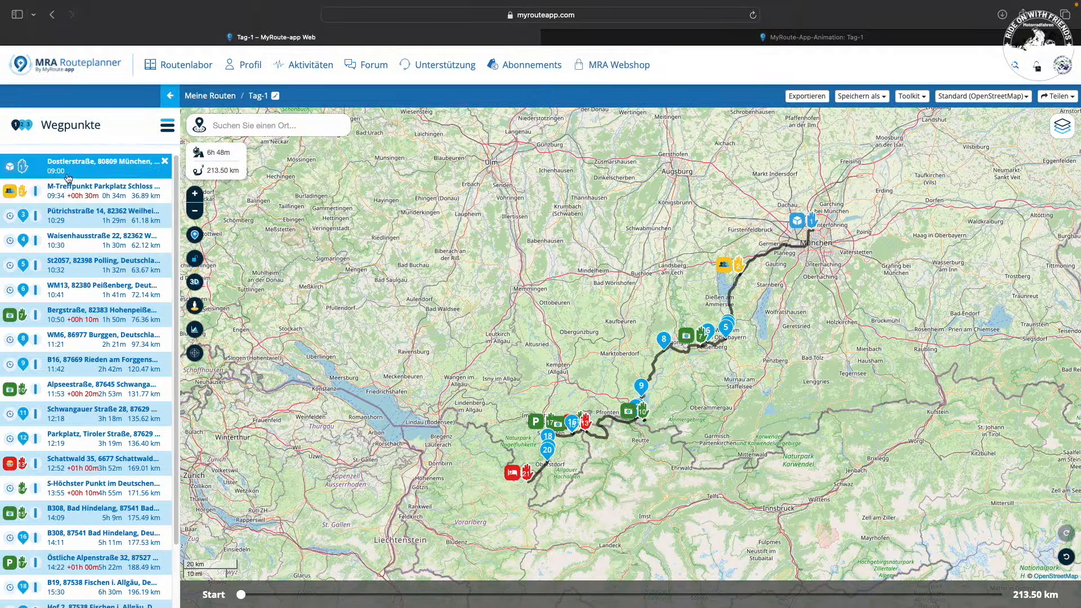
pyautogui.click(34, 216)
pyautogui.click(616, 101)
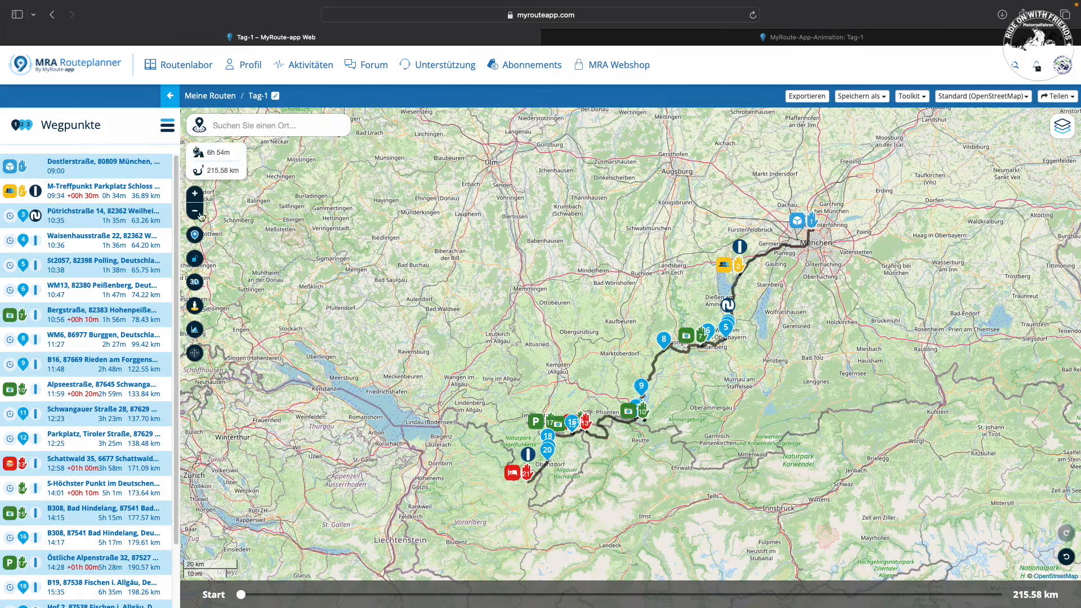
# Step: Check the route between Weilheim and Peiting, and set the leg to the fourth waypoint to Kurvig
pyautogui.scroll(10, 725, 263)
pyautogui.moveTo(724, 287); pyautogui.dragTo(605, 146)
pyautogui.moveTo(816, 412); pyautogui.dragTo(801, 135)
pyautogui.moveTo(519, 358); pyautogui.dragTo(805, 193)
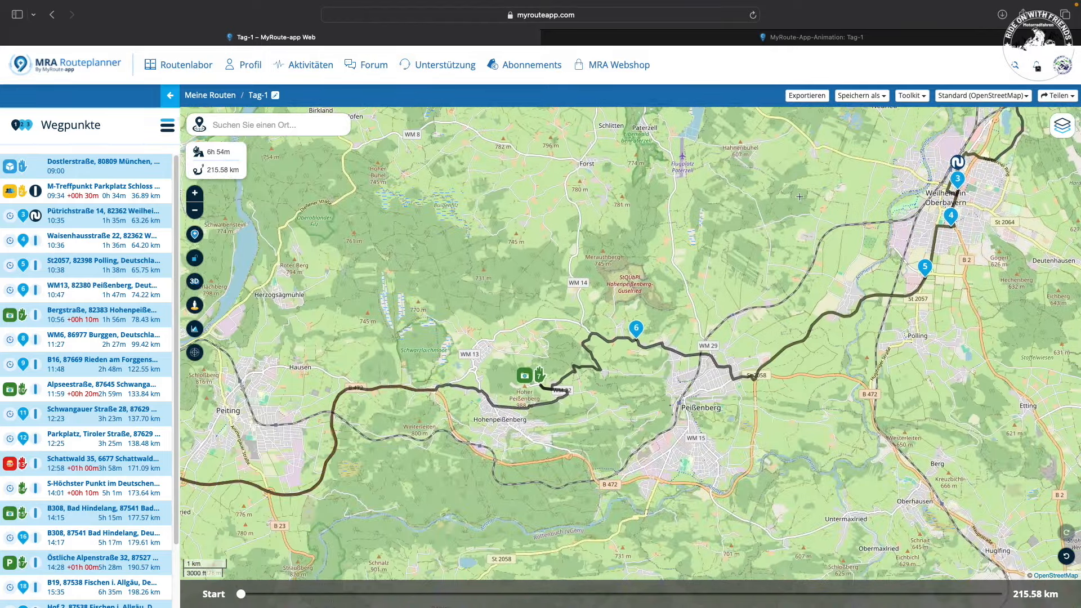
pyautogui.click(34, 240)
pyautogui.click(538, 115)
# Step: Set the legs to waypoint 8 near Burggen and waypoint 9 near Rieden am Forggensee to Sehr kurvig, and undo the last change
pyautogui.click(910, 96)
pyautogui.click(798, 282)
pyautogui.scroll(5, 653, 377)
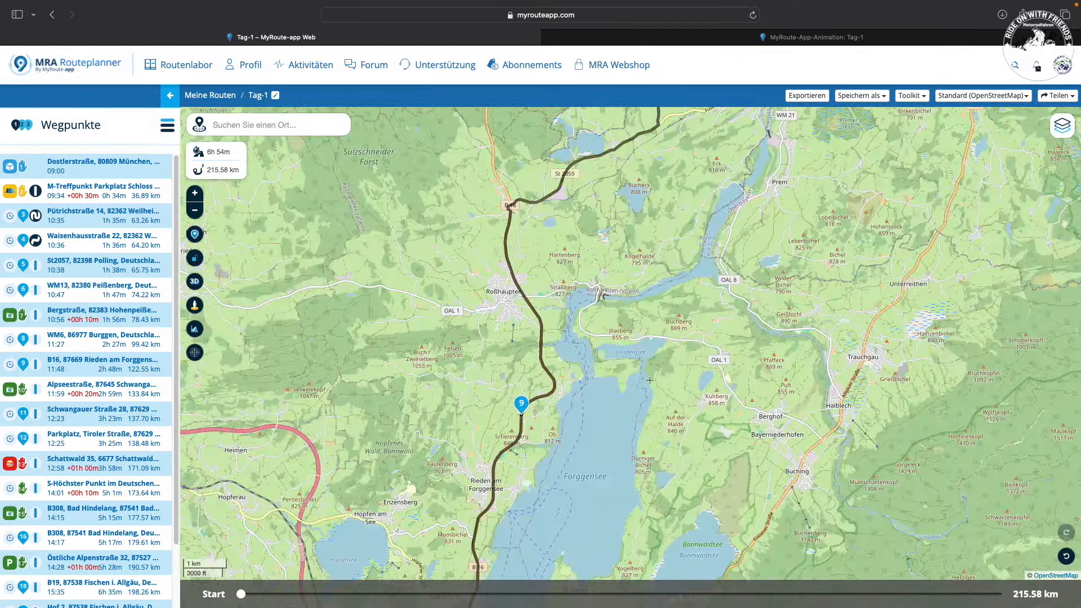
pyautogui.click(35, 339)
pyautogui.click(594, 101)
pyautogui.click(35, 364)
pyautogui.click(598, 103)
pyautogui.click(1066, 556)
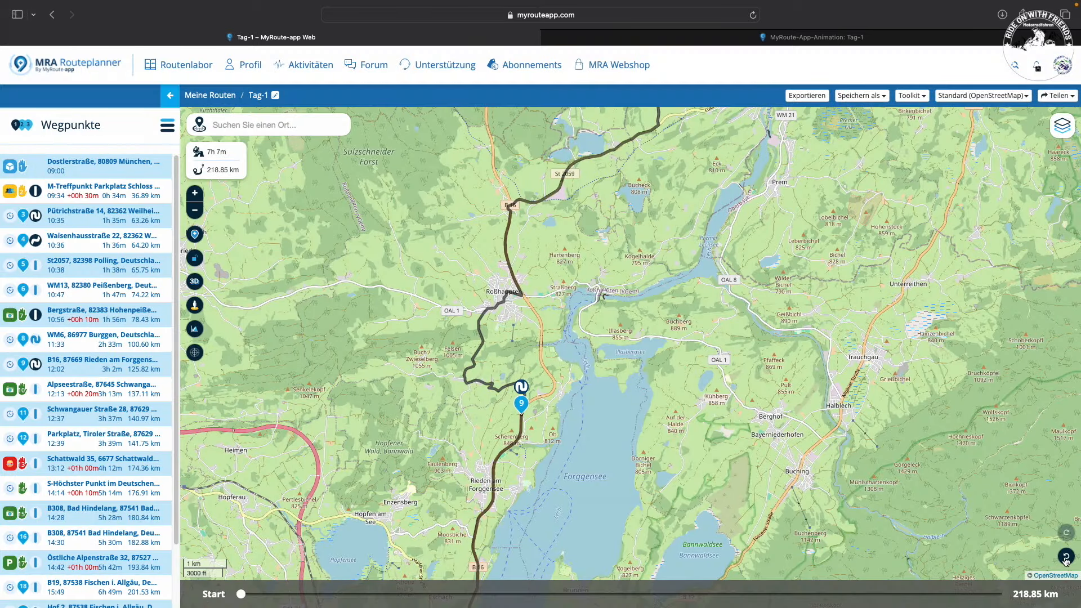
# Step: Create a new route named Gesamtroute Wochenendtour Allgäu in the 1 geplant folder, with its departure date set to 19 April 2024
pyautogui.click(911, 95)
pyautogui.click(832, 288)
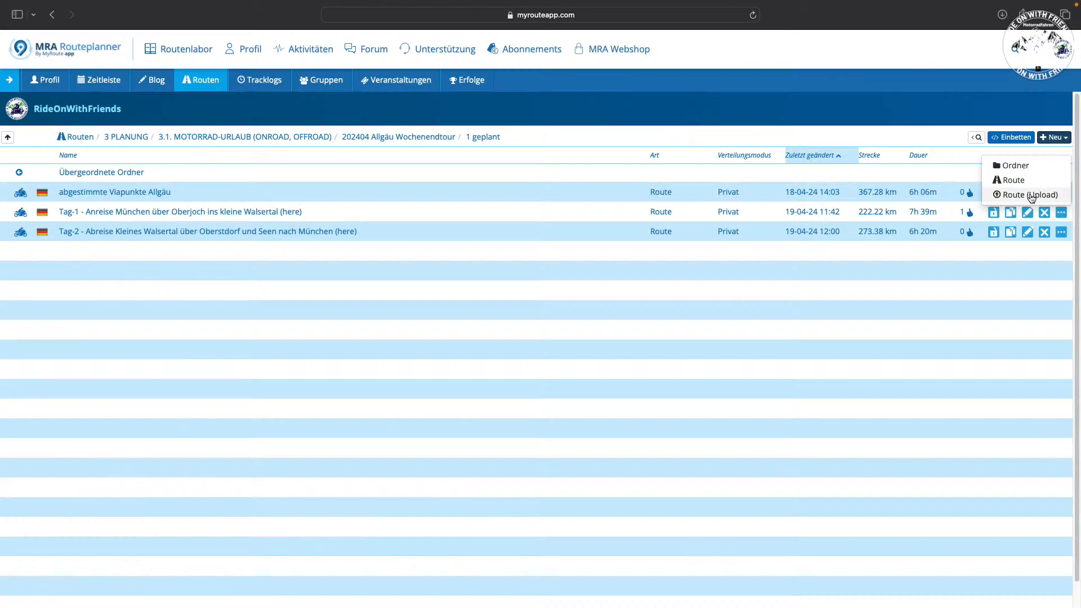
pyautogui.click(1008, 193)
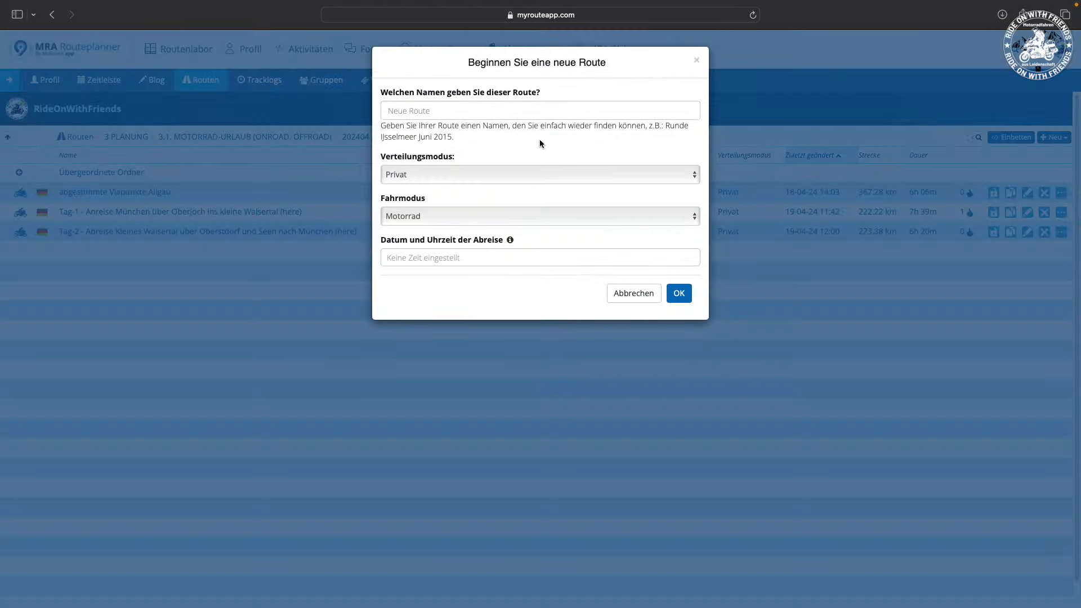
pyautogui.click(408, 111)
pyautogui.write('Gesamtroute Wochenendtour Allgäu')
pyautogui.click(479, 256)
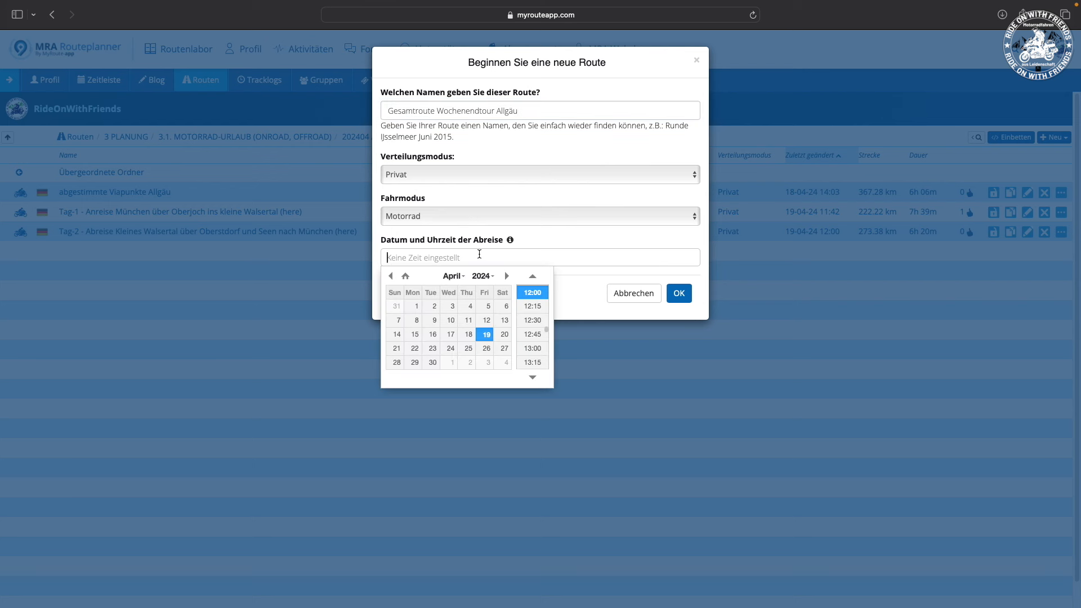
pyautogui.click(487, 334)
pyautogui.click(532, 277)
pyautogui.click(532, 278)
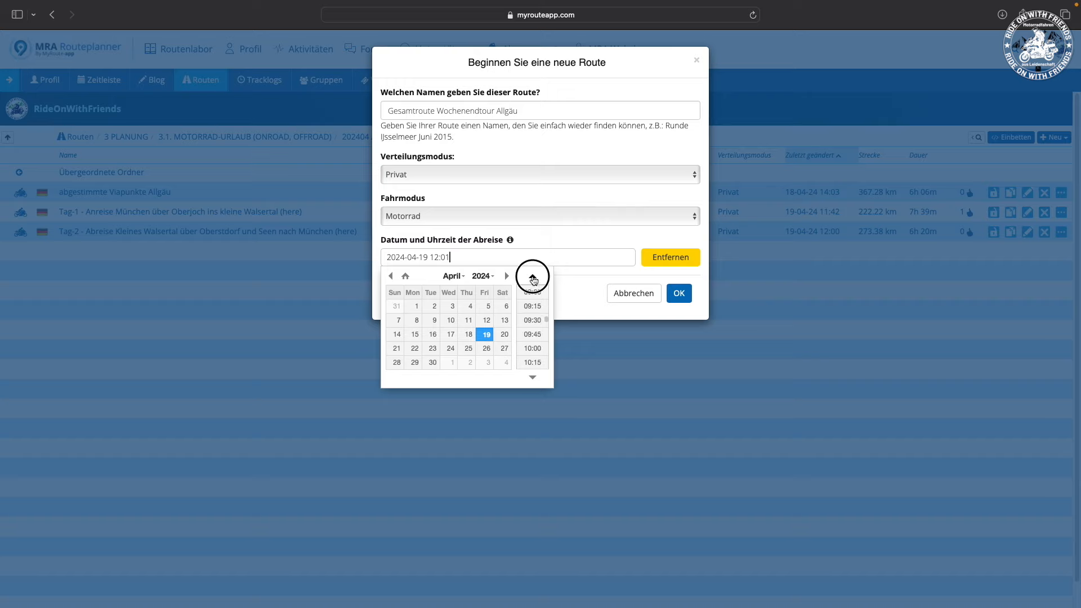
pyautogui.click(680, 293)
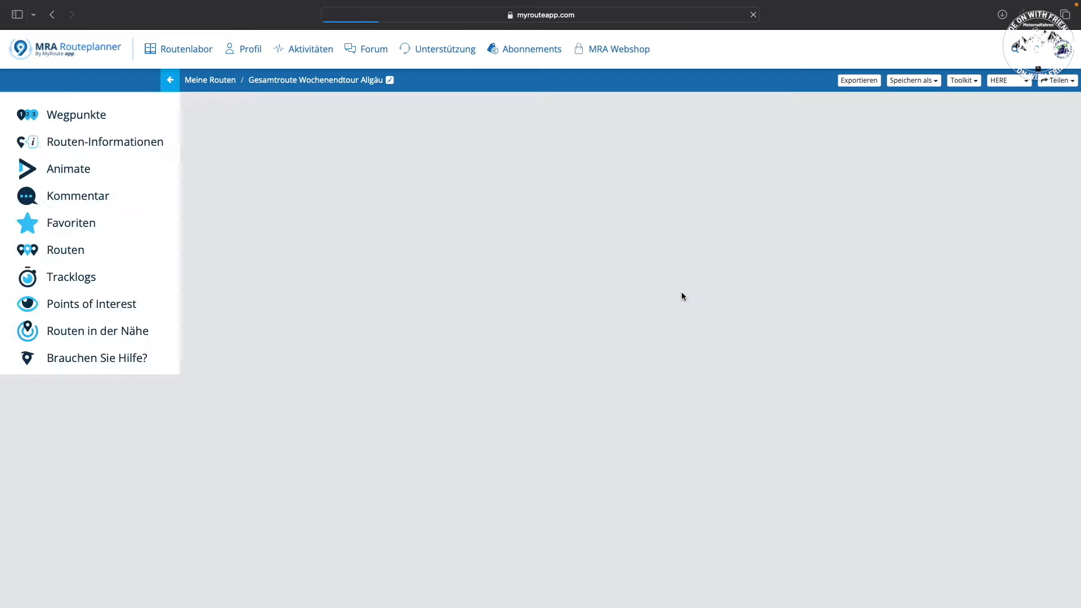
pyautogui.click(561, 322)
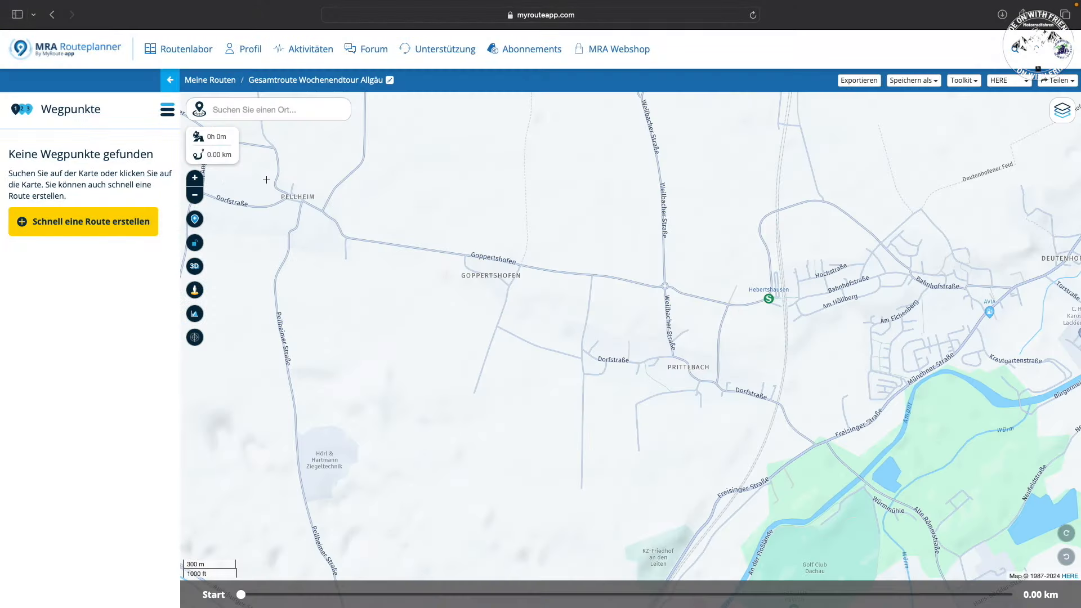
# Step: Overlay the Tag-1 route (Anreise München über Oberjoch) on the map from the 202404 Allgäu Wochenendtour folder's planned routes
pyautogui.click(168, 110)
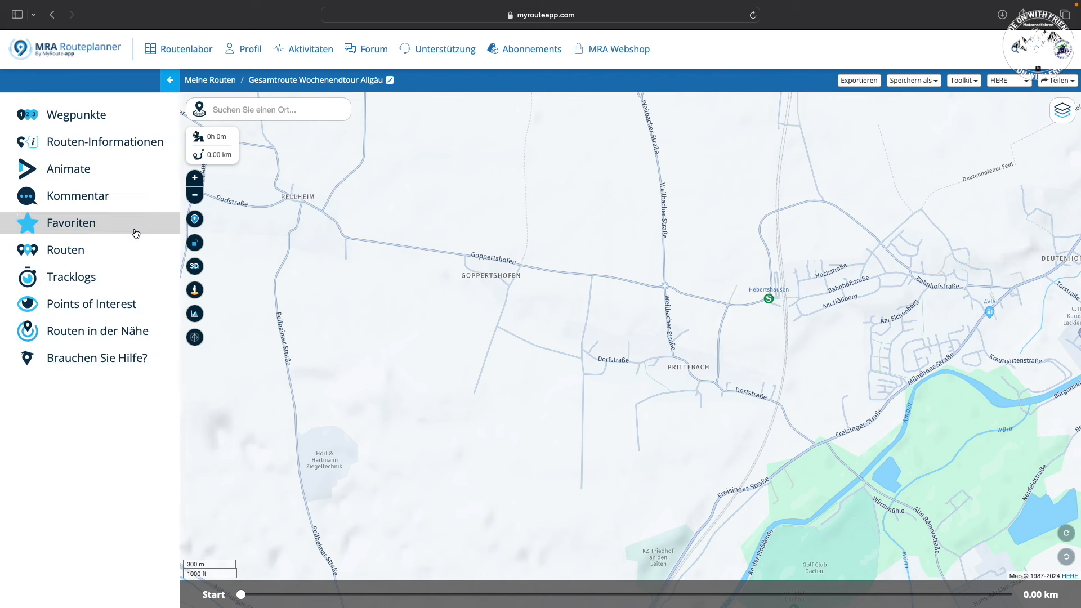
pyautogui.click(116, 251)
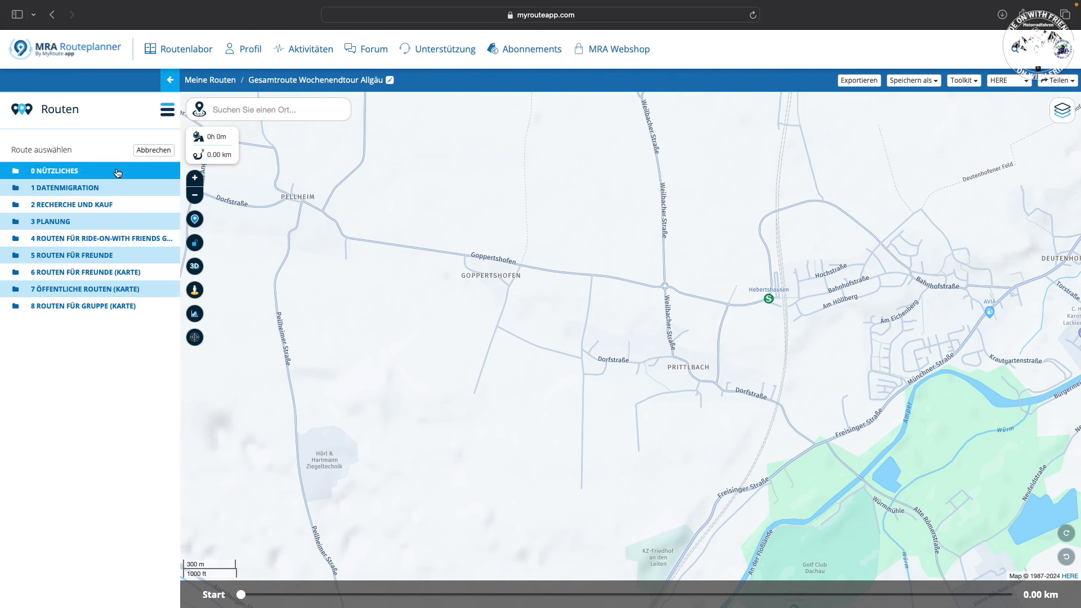
pyautogui.click(62, 222)
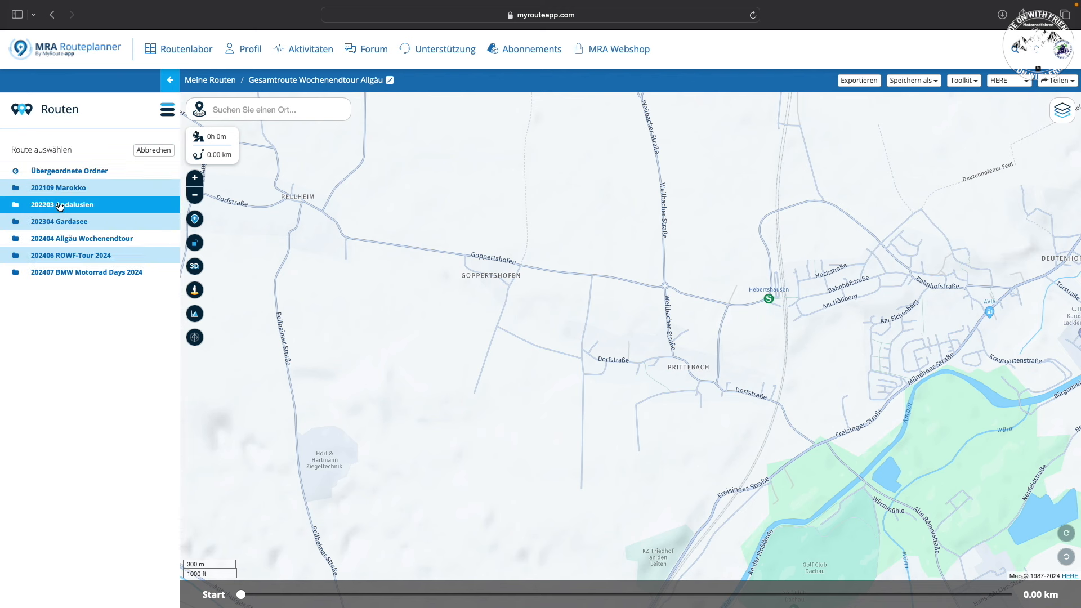
pyautogui.click(50, 237)
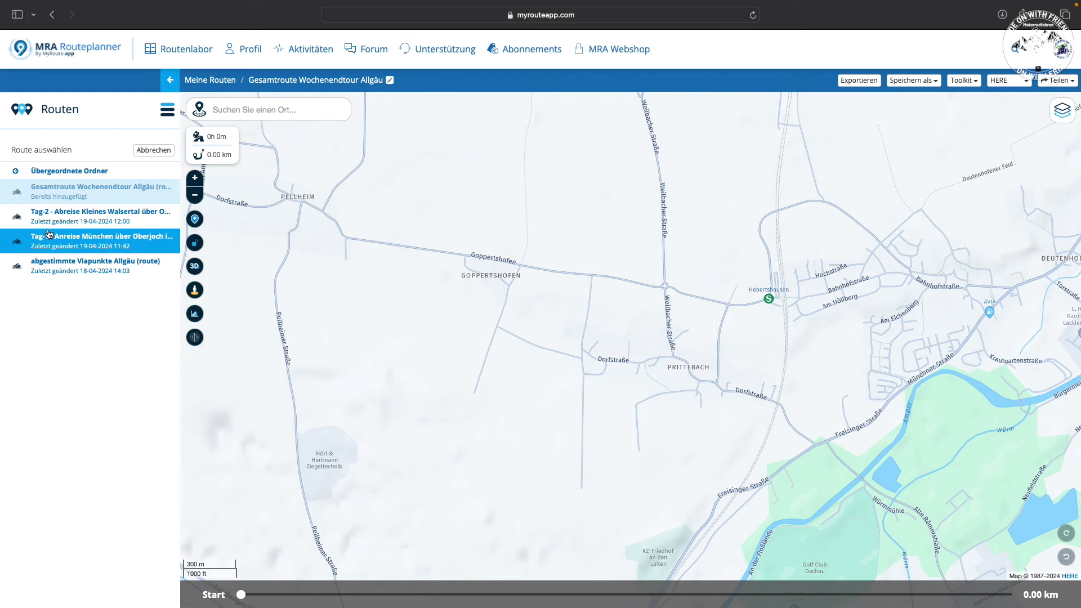
pyautogui.click(49, 236)
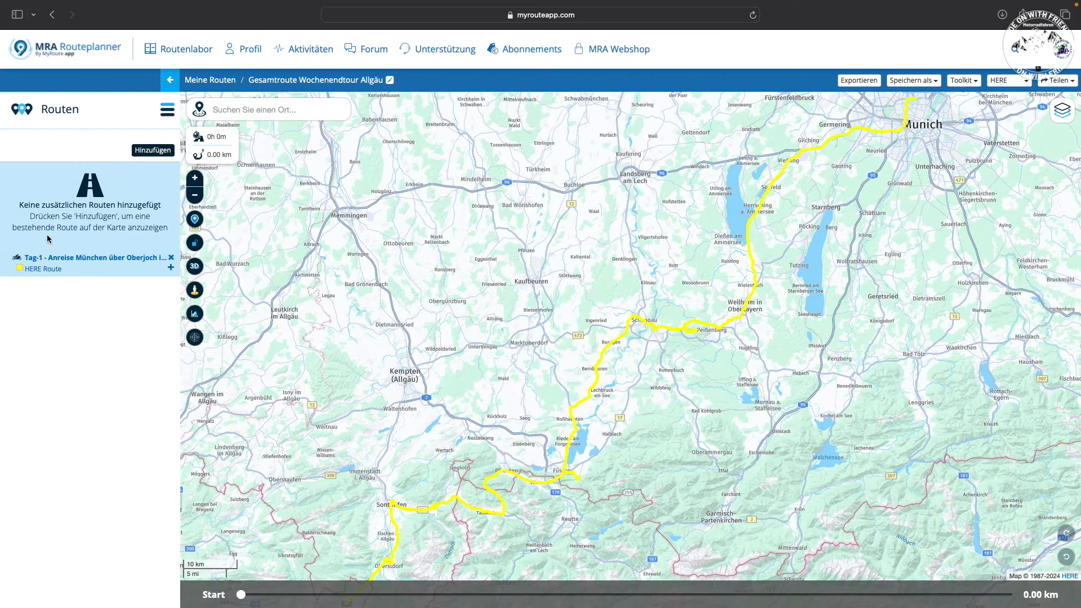
# Step: Recolour the overlaid Tag-1 route to pinkish red
pyautogui.click(21, 268)
pyautogui.click(84, 279)
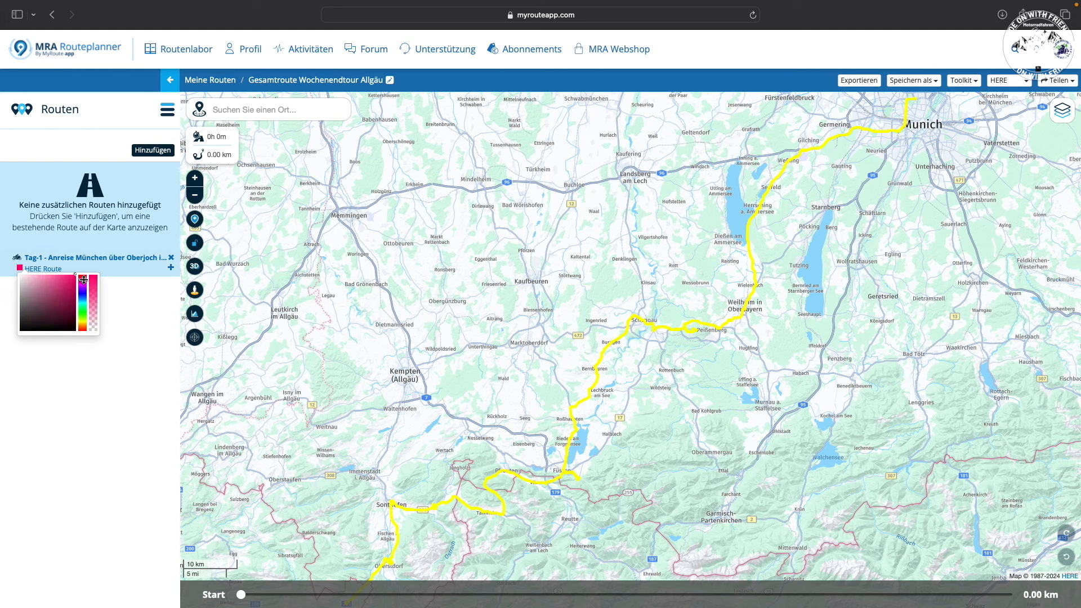
pyautogui.click(119, 286)
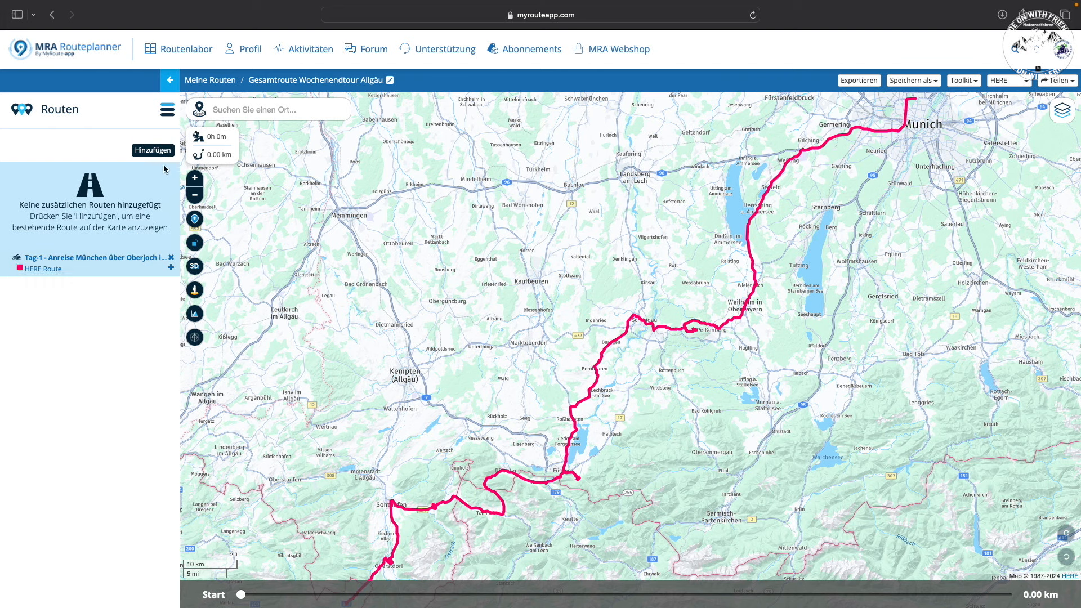
# Step: Overlay the planned Tag-2 route (Abreise Kleines Walsertal über Oberstdorf) on the map as well
pyautogui.click(153, 150)
pyautogui.click(79, 204)
pyautogui.click(71, 197)
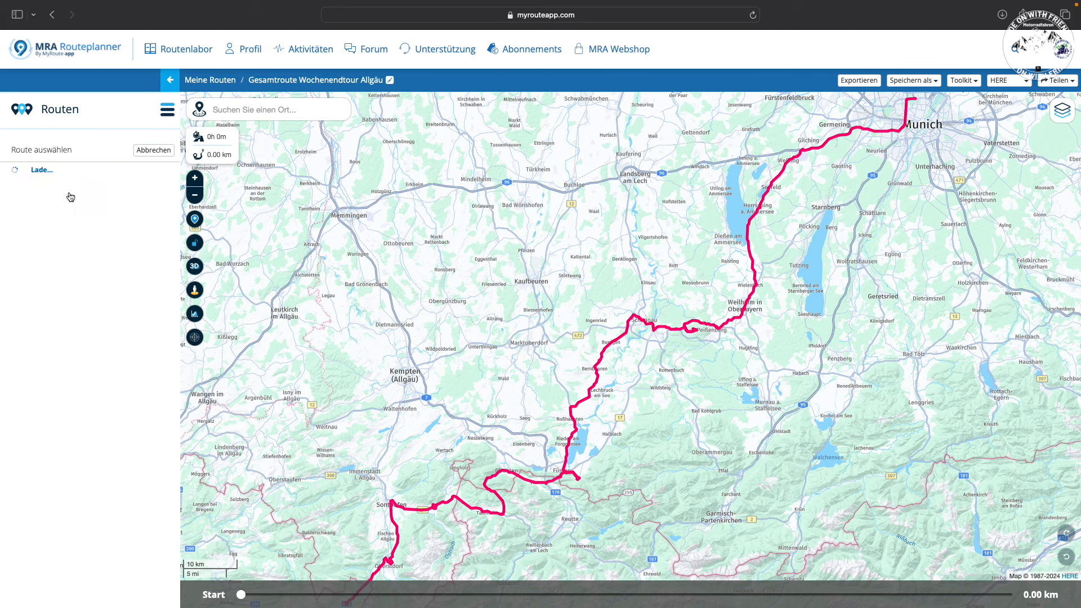
pyautogui.click(70, 239)
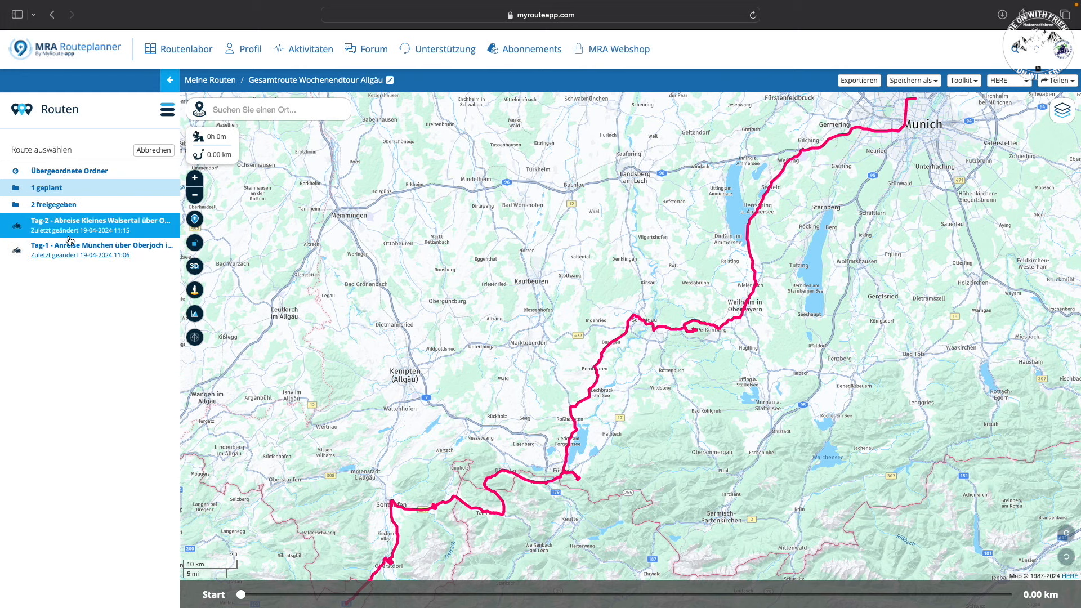
pyautogui.click(67, 201)
pyautogui.click(63, 211)
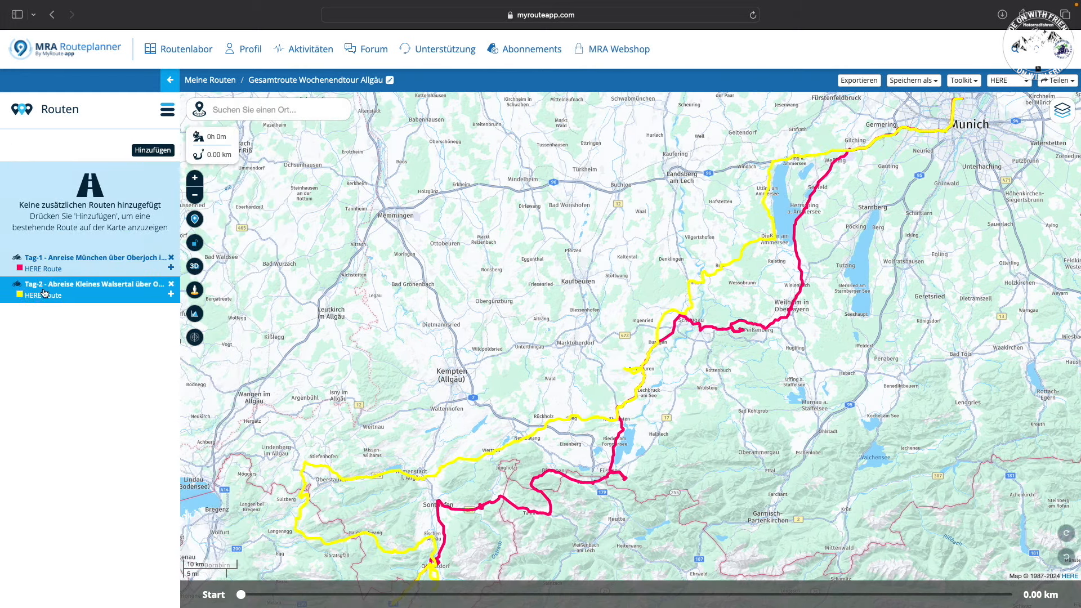
# Step: Recolour the overlaid Tag-2 route to blue
pyautogui.click(19, 294)
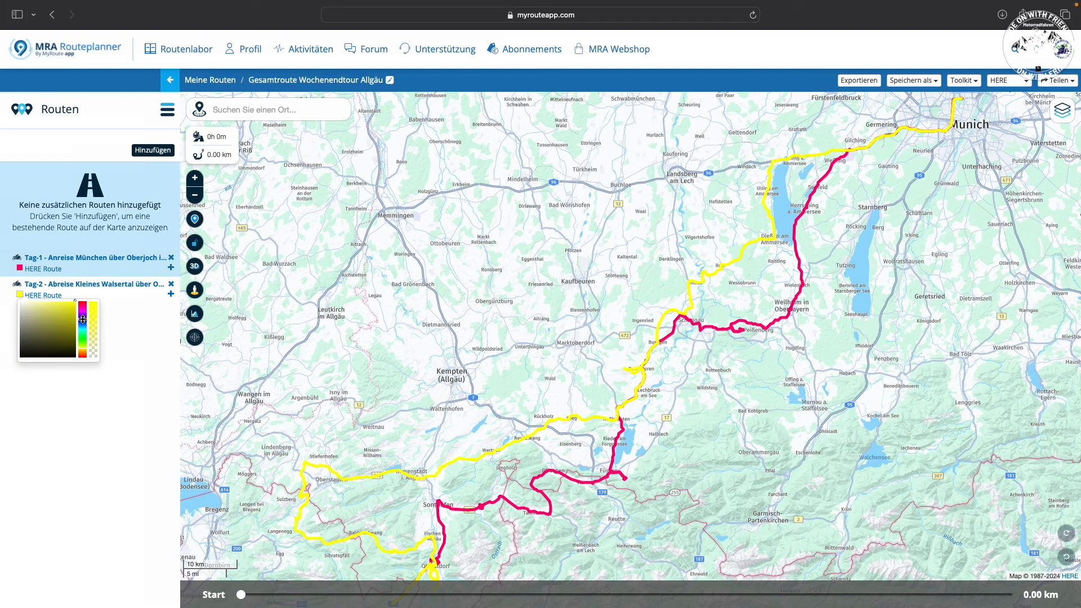
pyautogui.click(82, 319)
pyautogui.click(123, 309)
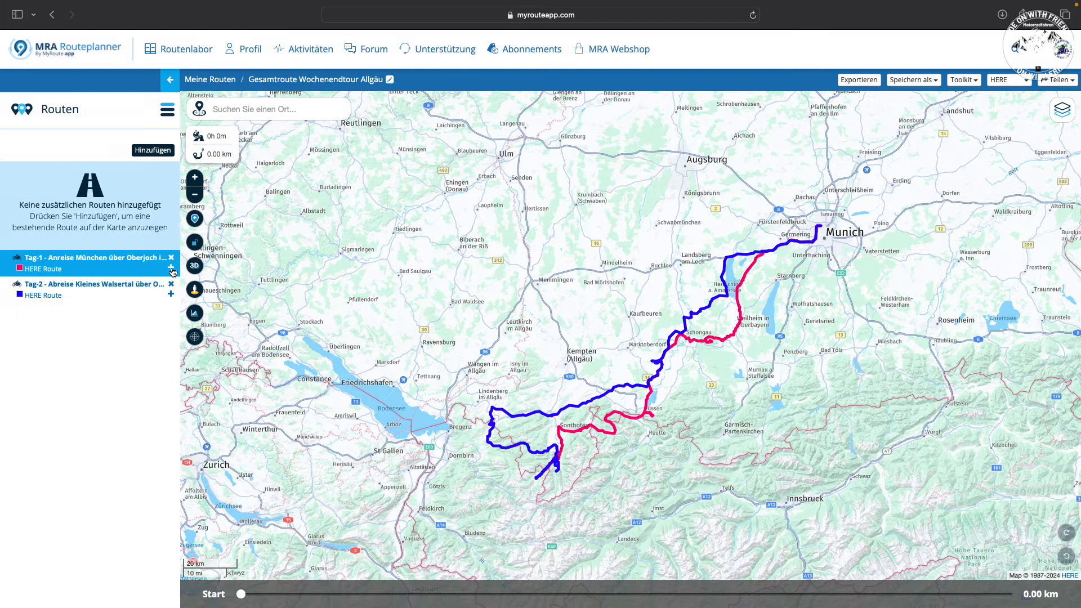
# Step: Merge the overlaid Tag-1 route into the empty Gesamtroute Wochenendtour Allgäu
pyautogui.click(171, 268)
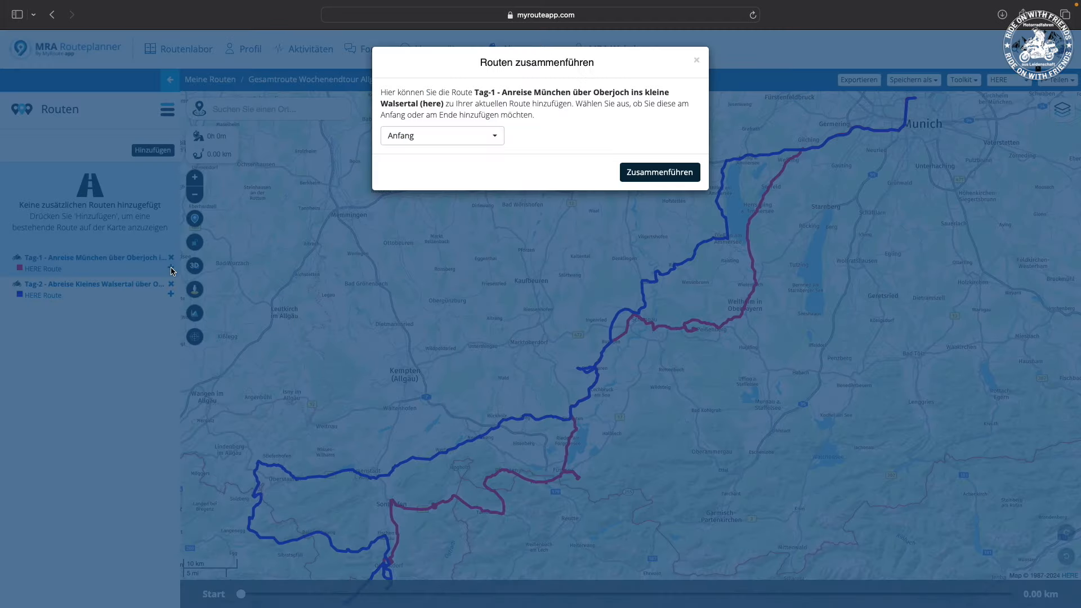
pyautogui.click(488, 135)
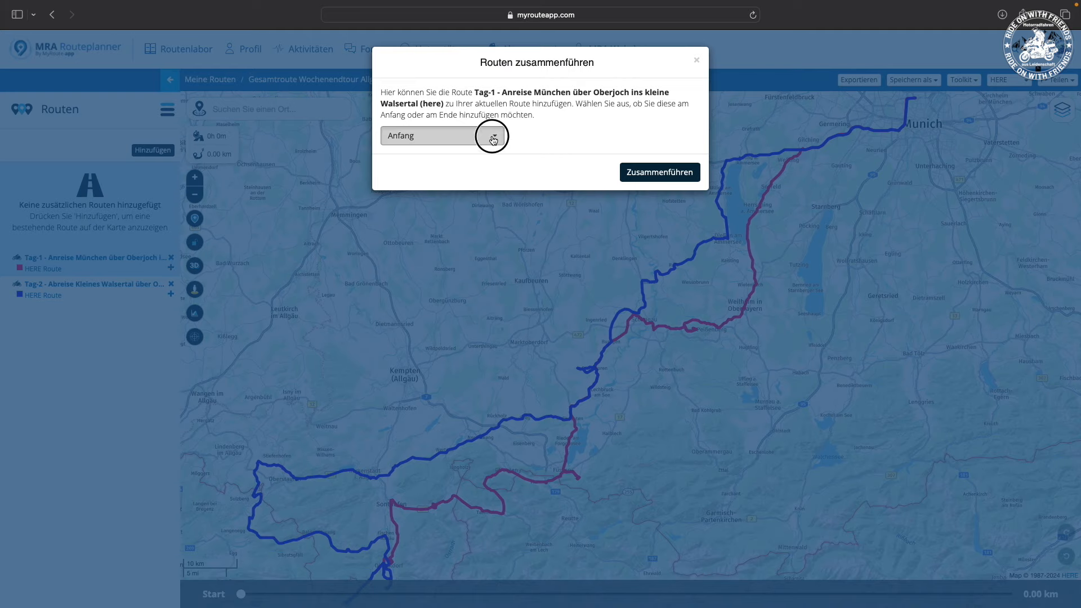
pyautogui.click(473, 159)
pyautogui.click(655, 172)
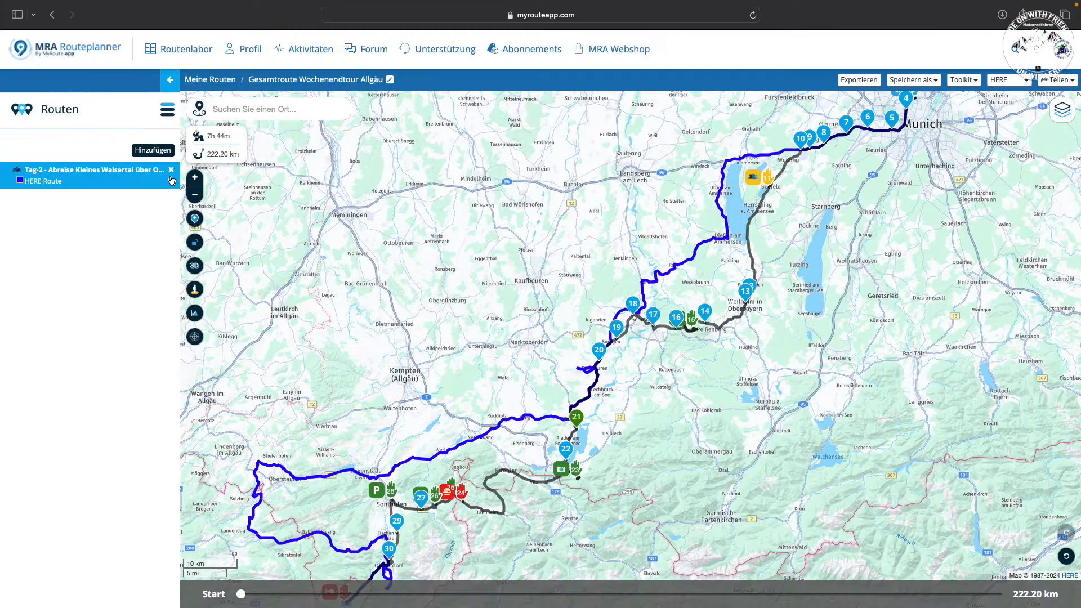
# Step: Merge the overlaid Tag-2 route into the Gesamtroute, adding it at the start
pyautogui.click(170, 181)
pyautogui.click(463, 138)
pyautogui.click(467, 148)
pyautogui.click(637, 170)
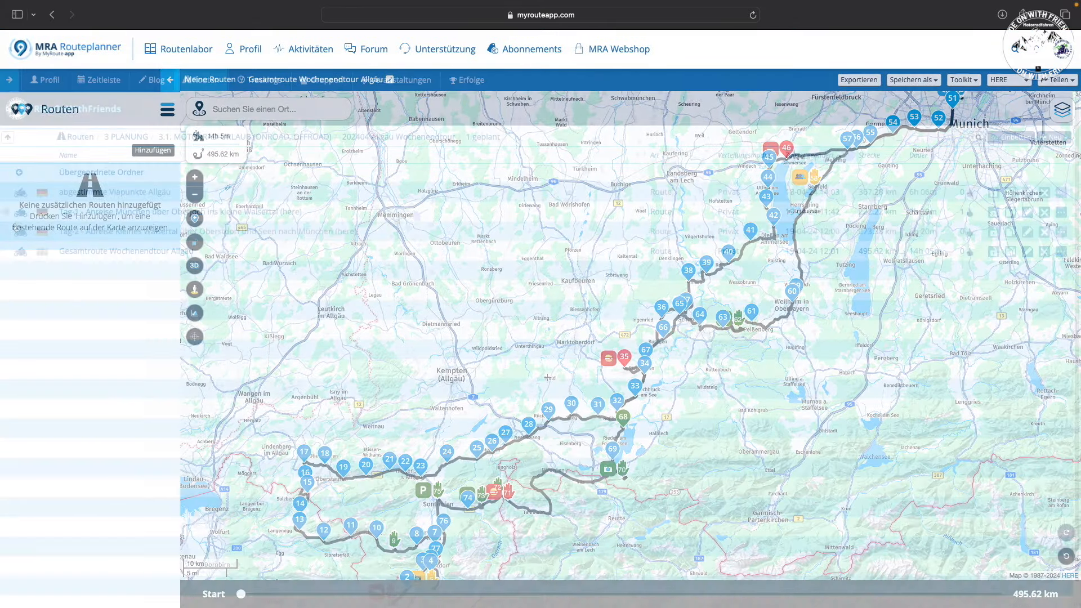
# Step: Save a copy of the Tag-1 route into the 2 freigegeben folder of 202404 Allgäu Wochenendtour
pyautogui.click(5, 212)
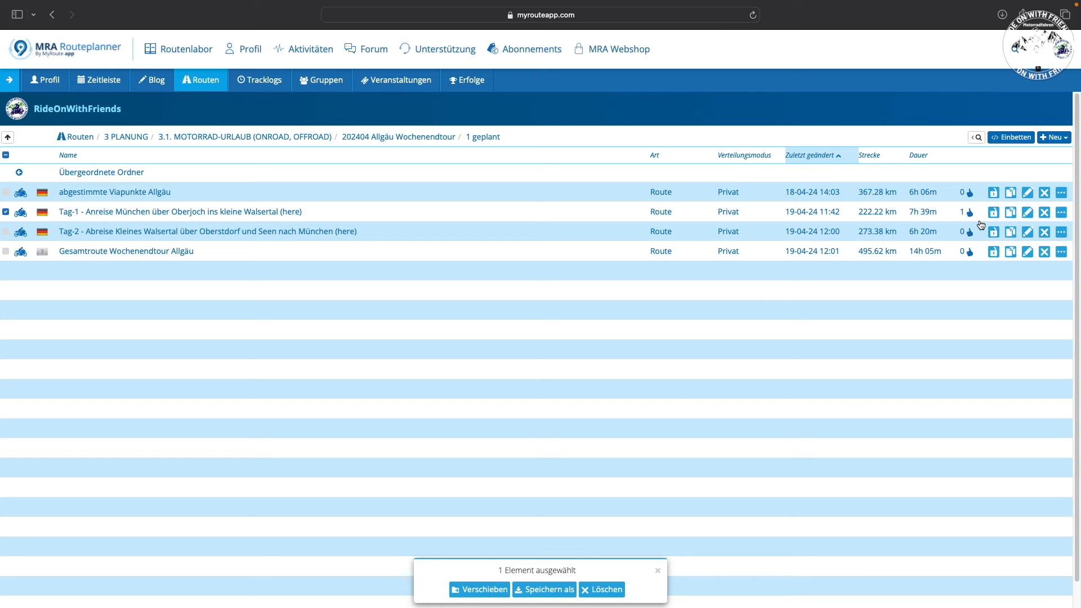
pyautogui.click(1010, 214)
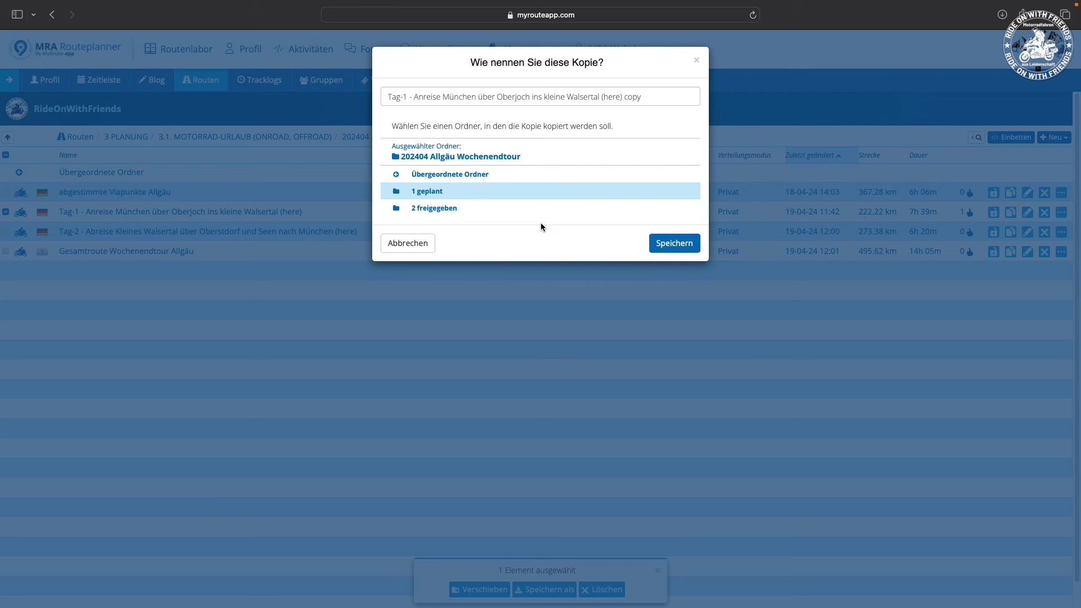
pyautogui.click(454, 211)
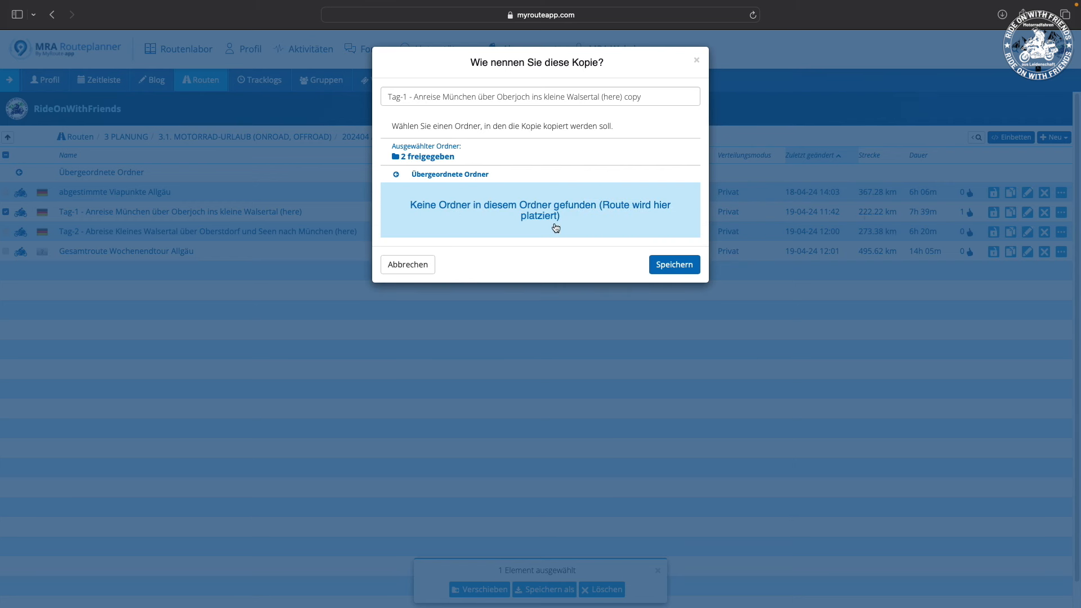
pyautogui.click(671, 264)
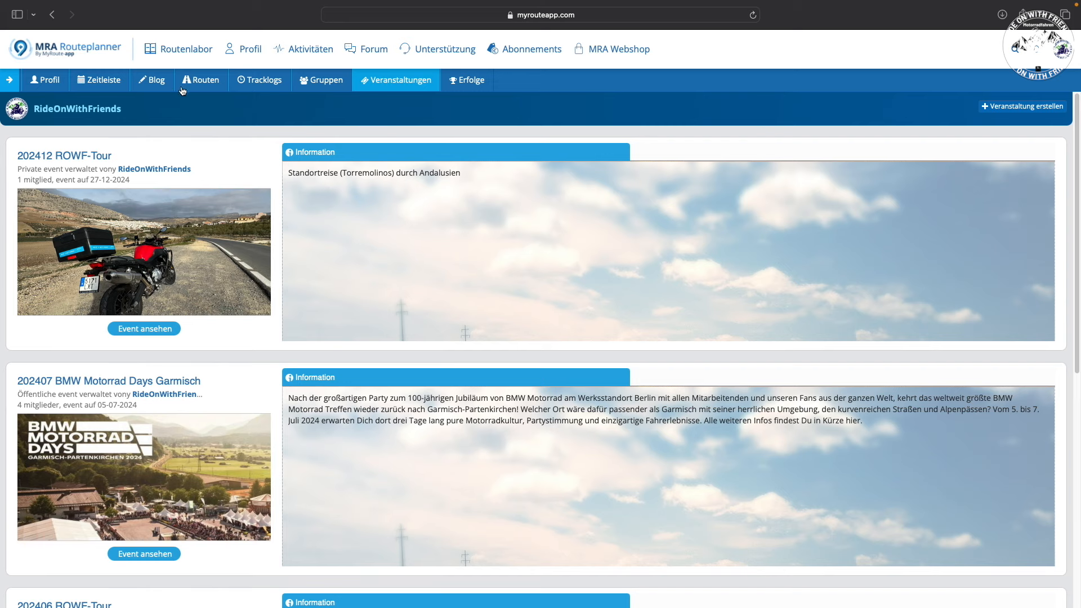
pyautogui.scroll(-8, 372, 303)
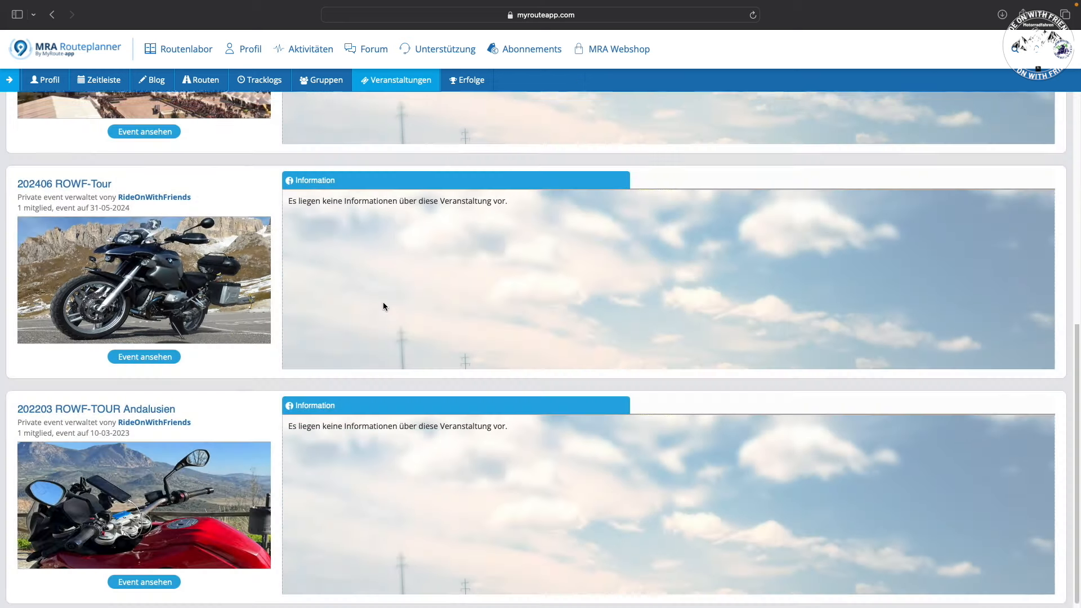
pyautogui.scroll(7, 383, 304)
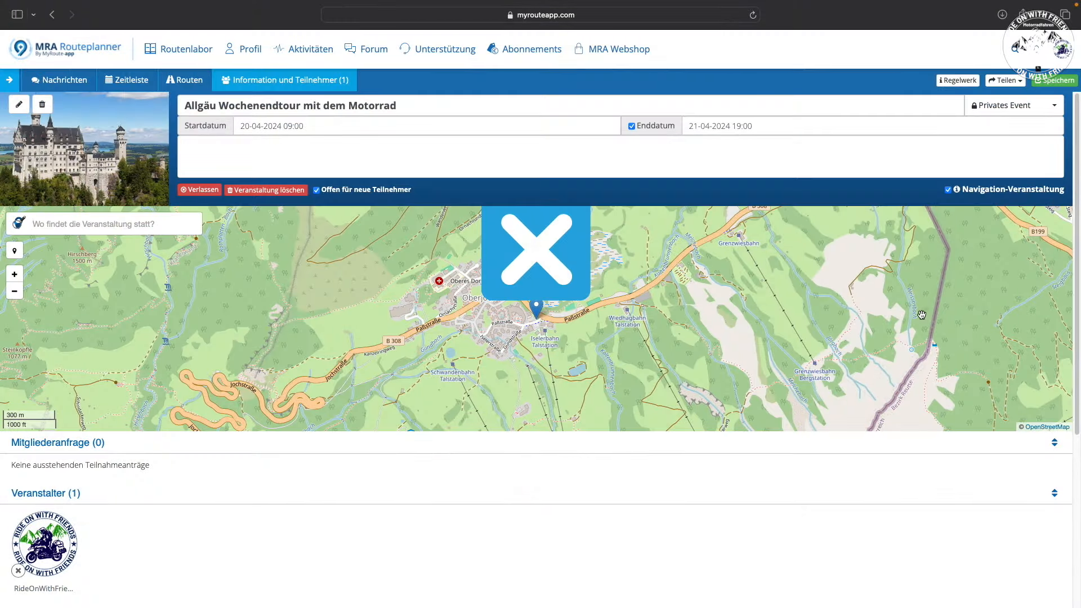
pyautogui.click(1064, 82)
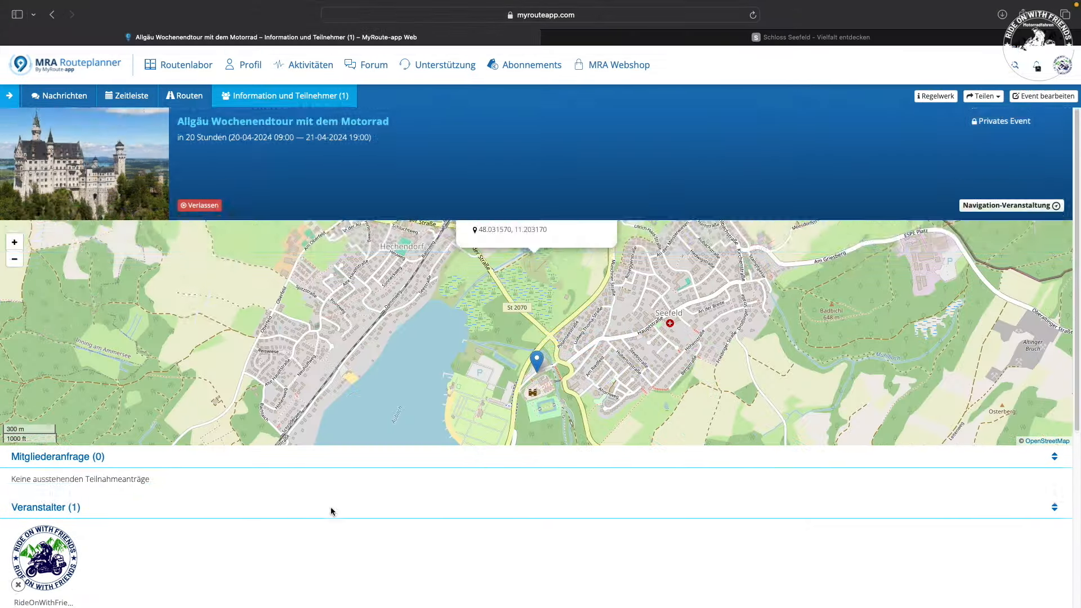
# Step: Invite the group Ride on with Friends to the Allgäu Wochenendtour event and check the sent invitations
pyautogui.scroll(-5, 332, 507)
pyautogui.click(45, 417)
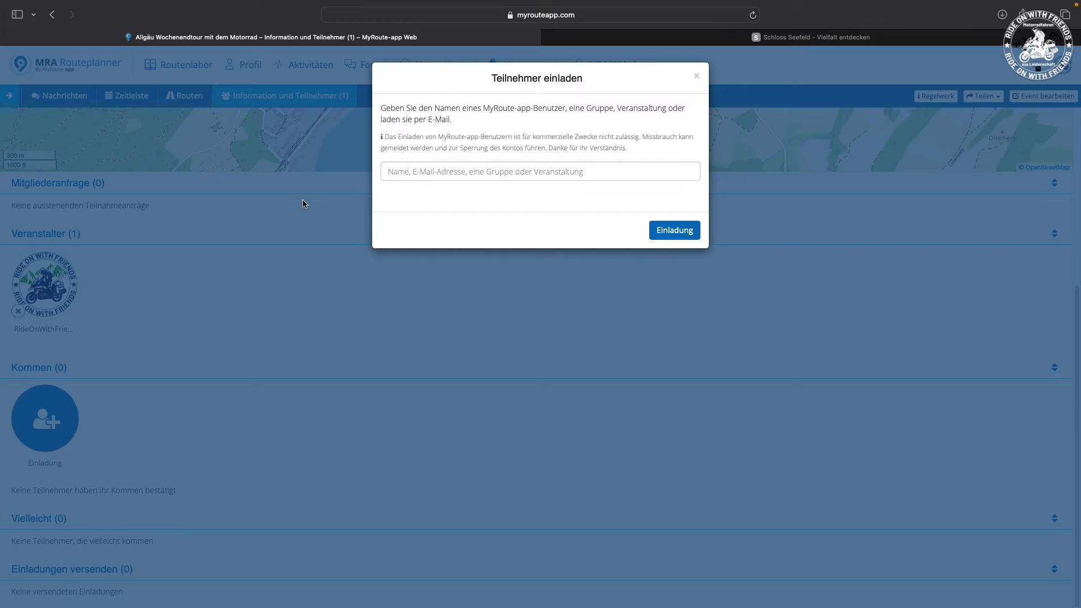
pyautogui.write('ride on with')
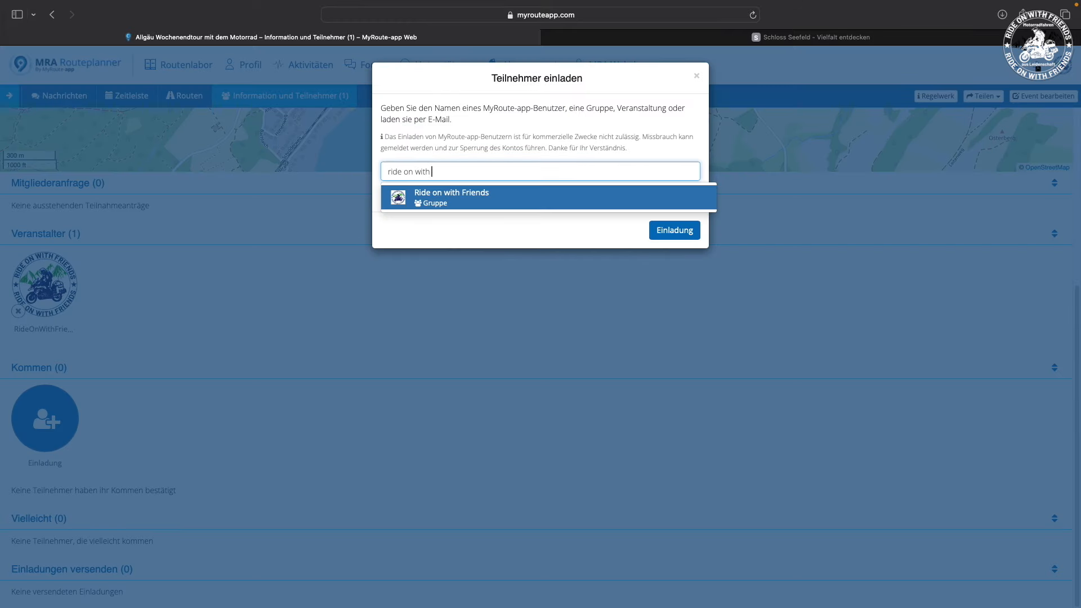
pyautogui.click(428, 199)
pyautogui.click(674, 251)
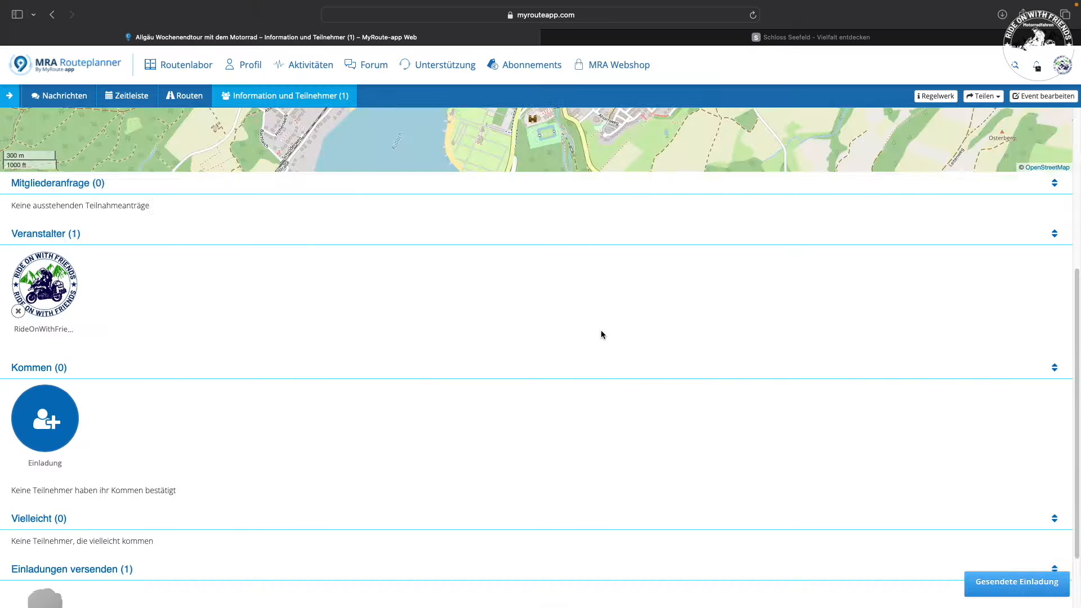
pyautogui.scroll(-2, 599, 336)
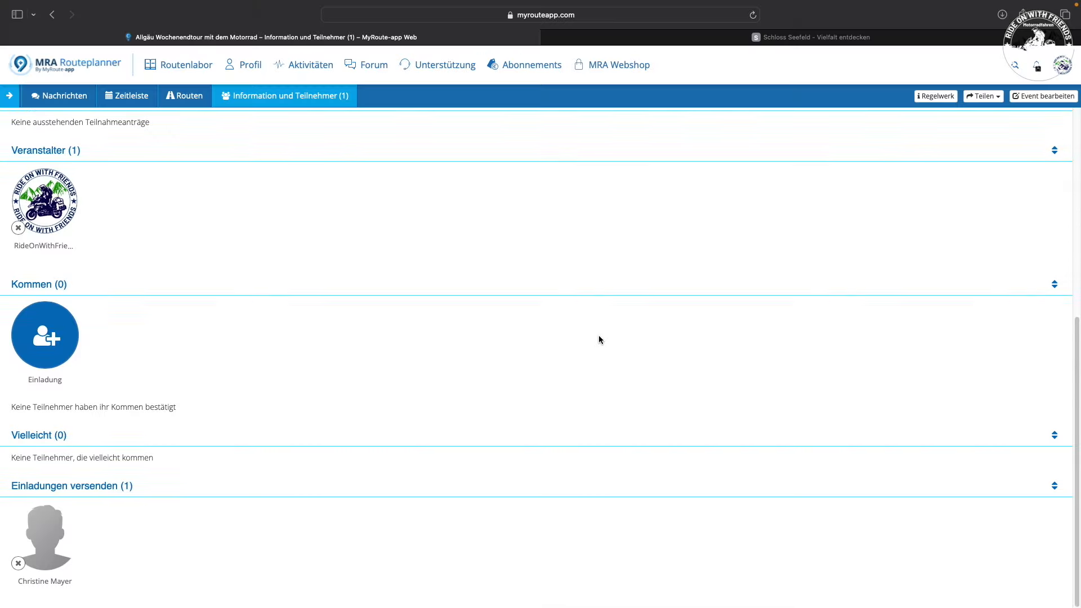